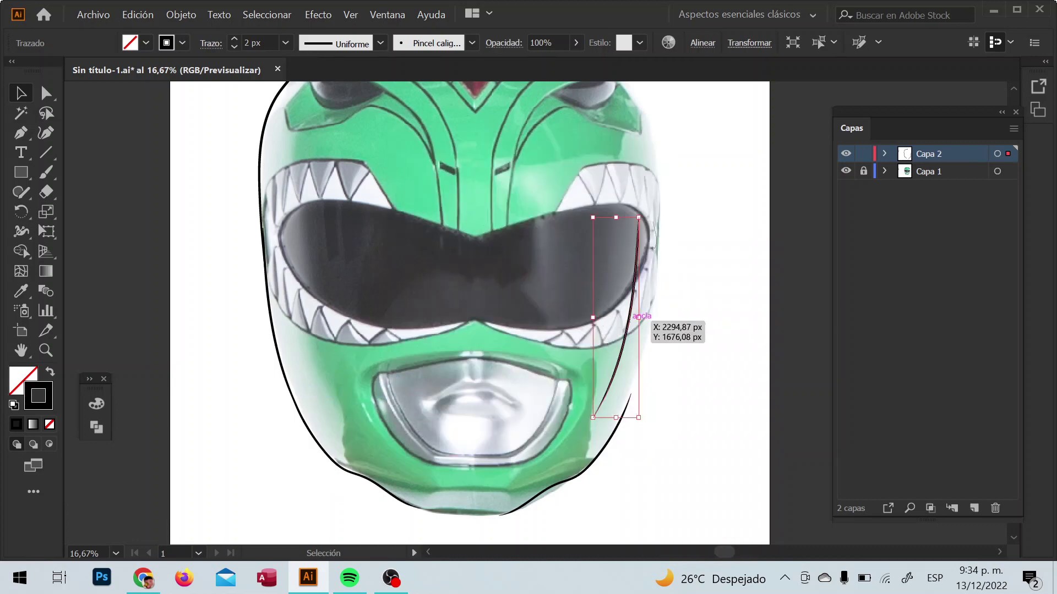
# - Nudge the right outline path slightly right, then select the helmet's upper-left outline
pyautogui.moveTo(635, 316); pyautogui.dragTo(661, 321)
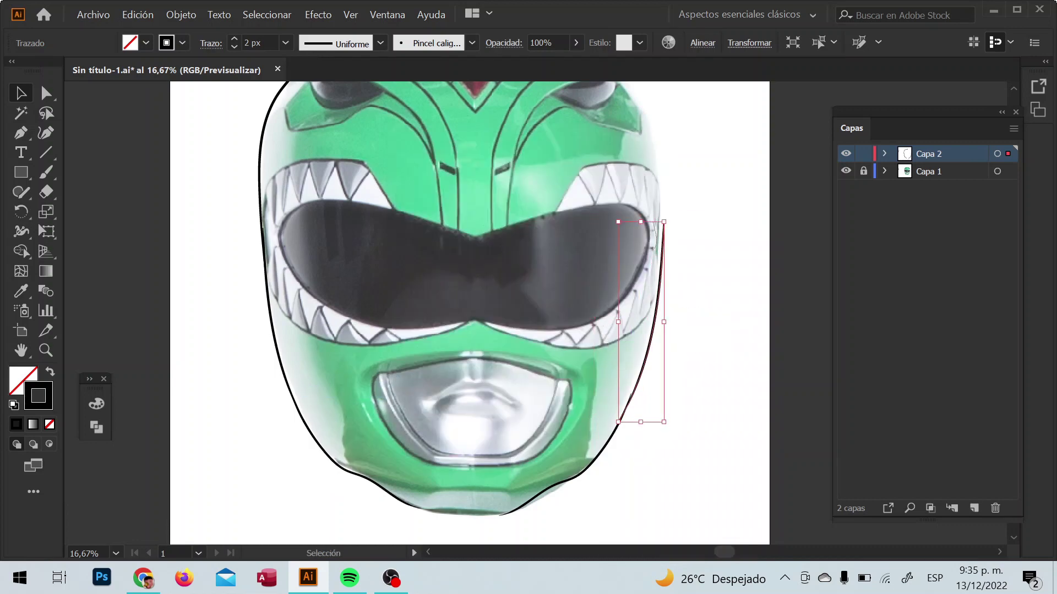
pyautogui.scroll(3, 661, 321)
pyautogui.click(357, 154)
pyautogui.rightClick(536, 226)
pyautogui.press('Escape')
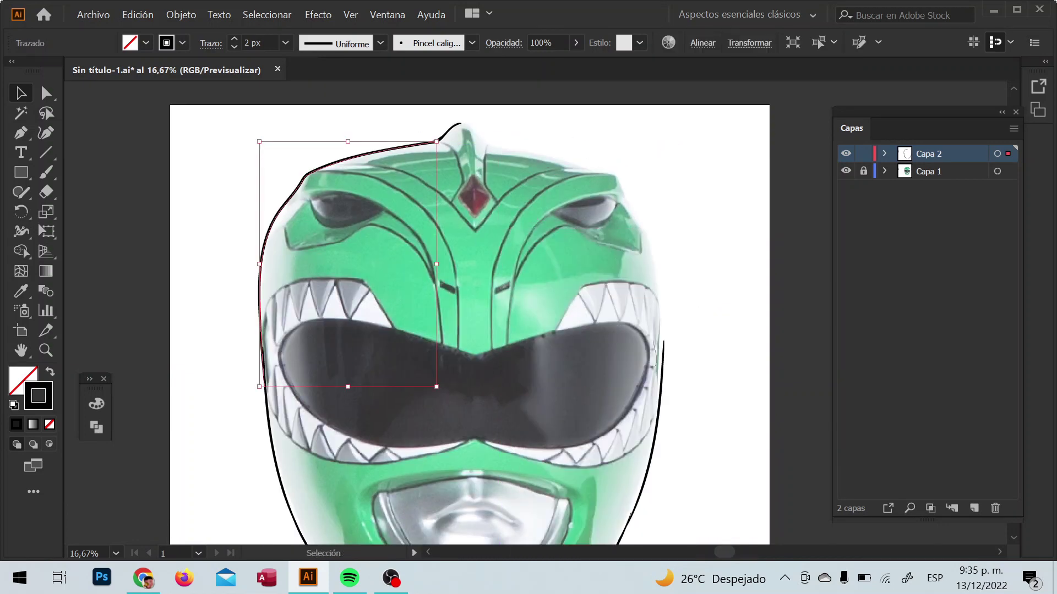
# - Duplicate the left outline, reflect it vertically, and fit it on the helmet's right side
pyautogui.moveTo(278, 213); pyautogui.dragTo(471, 215)
pyautogui.rightClick(472, 214)
pyautogui.click(686, 503)
pyautogui.press('Return')
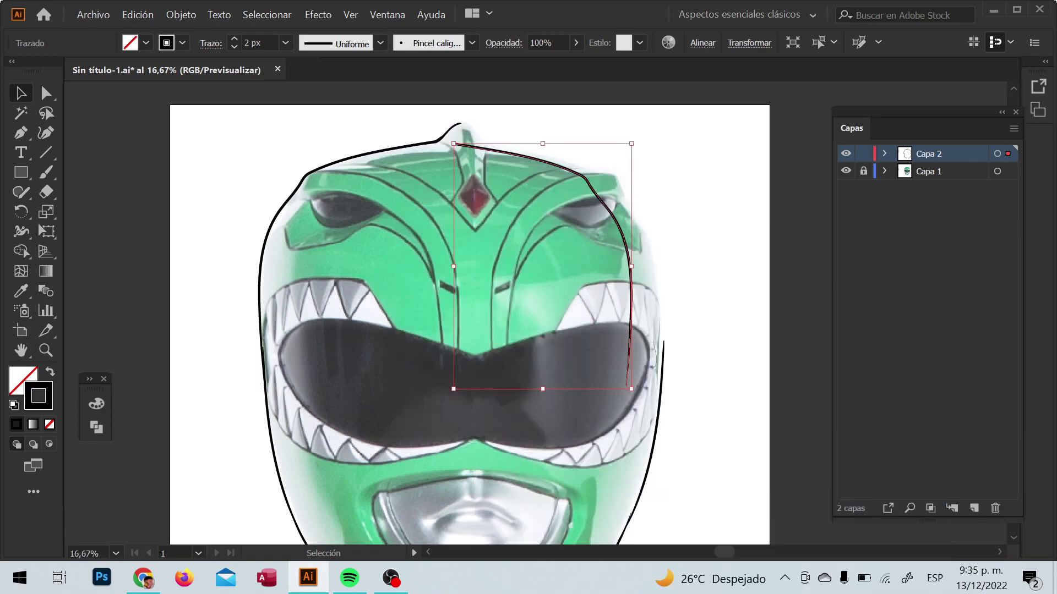
pyautogui.moveTo(627, 215); pyautogui.dragTo(650, 216)
pyautogui.hotkey('ctrl', 'shift', 'a')
# - Close the gap in the chin outline with a Paintbrush stroke
pyautogui.press('b')
pyautogui.hotkey('ctrl', '+')
pyautogui.hotkey('ctrl', '+')
pyautogui.hotkey('ctrl', '+')
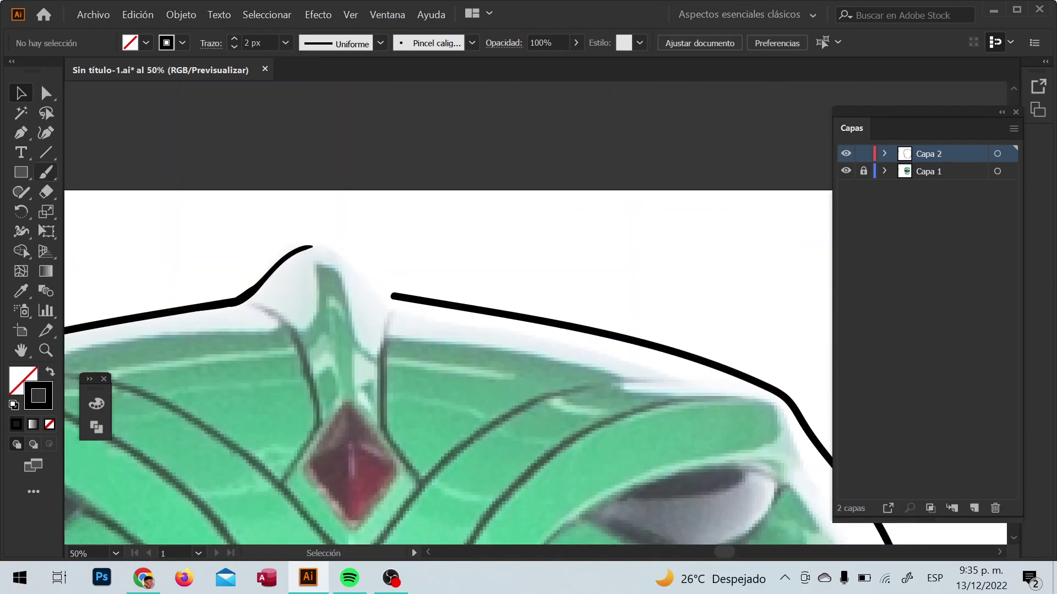
pyautogui.scroll(-5, 82, 418)
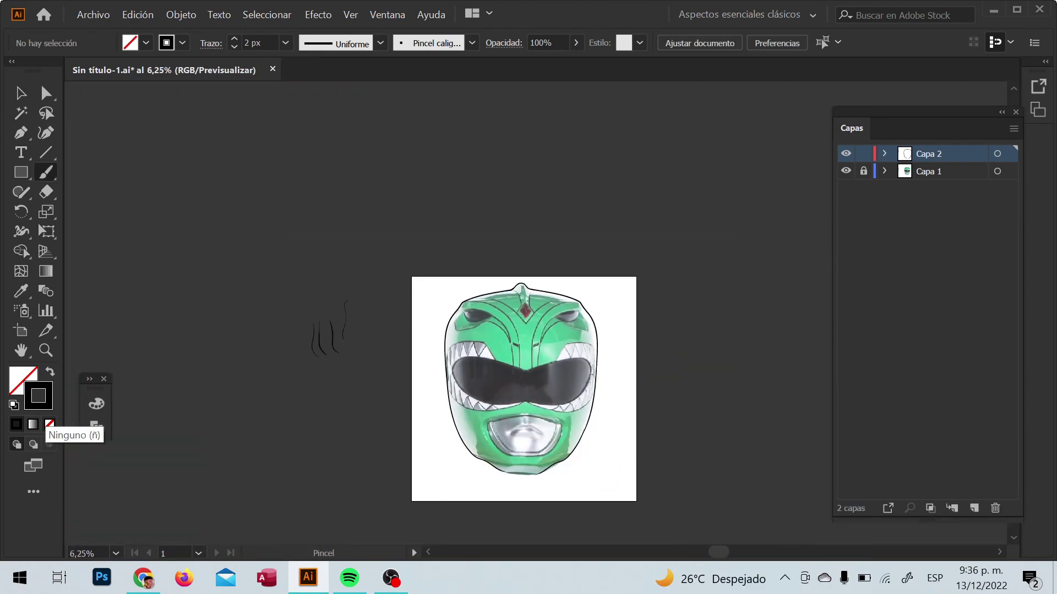
pyautogui.scroll(3, 129, 348)
pyautogui.scroll(2, 129, 348)
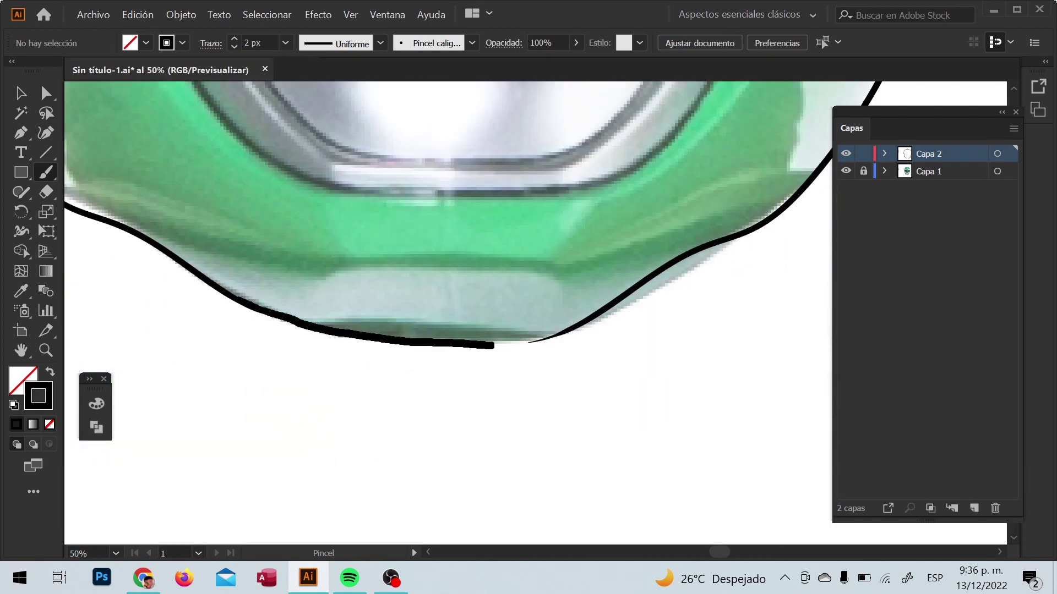
pyautogui.moveTo(283, 316); pyautogui.dragTo(548, 336)
pyautogui.hotkey('ctrl', '0')
# - Trace the visor's top edge, curved right end and rounded left end, discarding a stray stroke
pyautogui.hotkey('ctrl', '+')
pyautogui.hotkey('ctrl', '+')
pyautogui.hotkey('ctrl', '+')
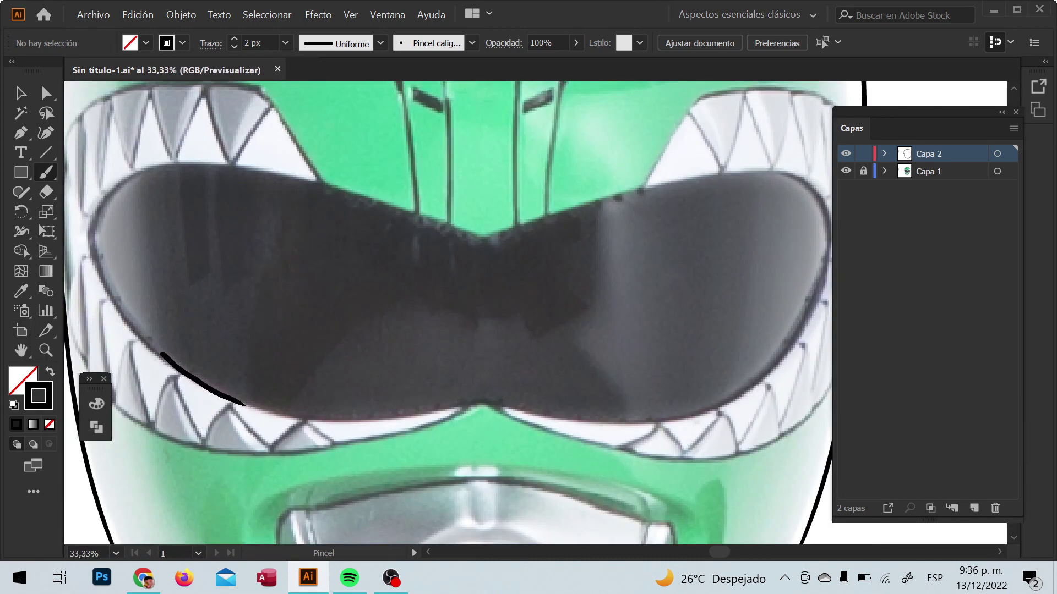
pyautogui.moveTo(268, 169); pyautogui.dragTo(660, 186)
pyautogui.hotkey('ctrl', '+')
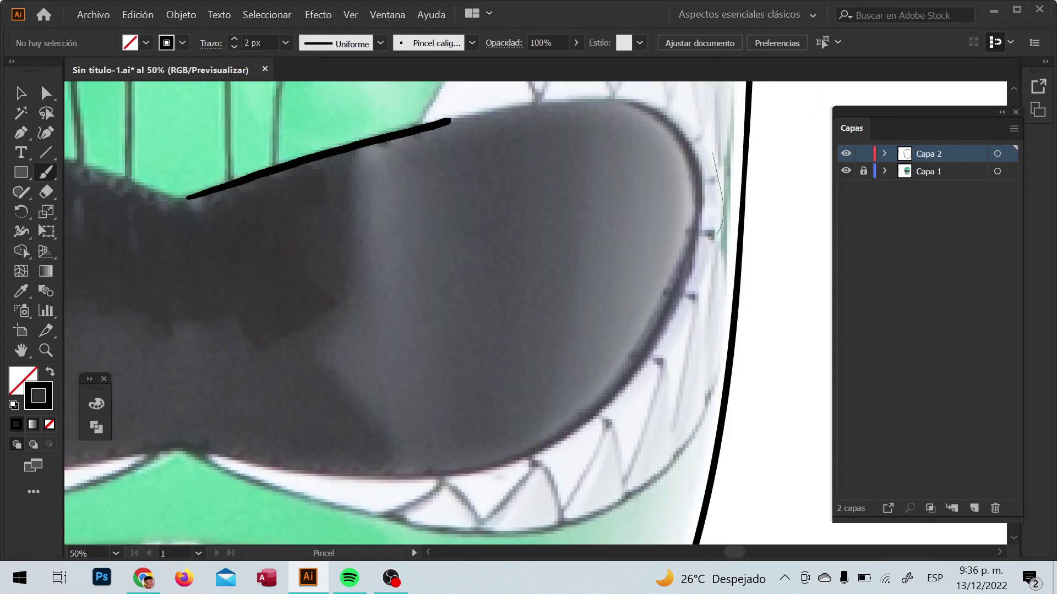
pyautogui.moveTo(630, 105); pyautogui.dragTo(698, 153)
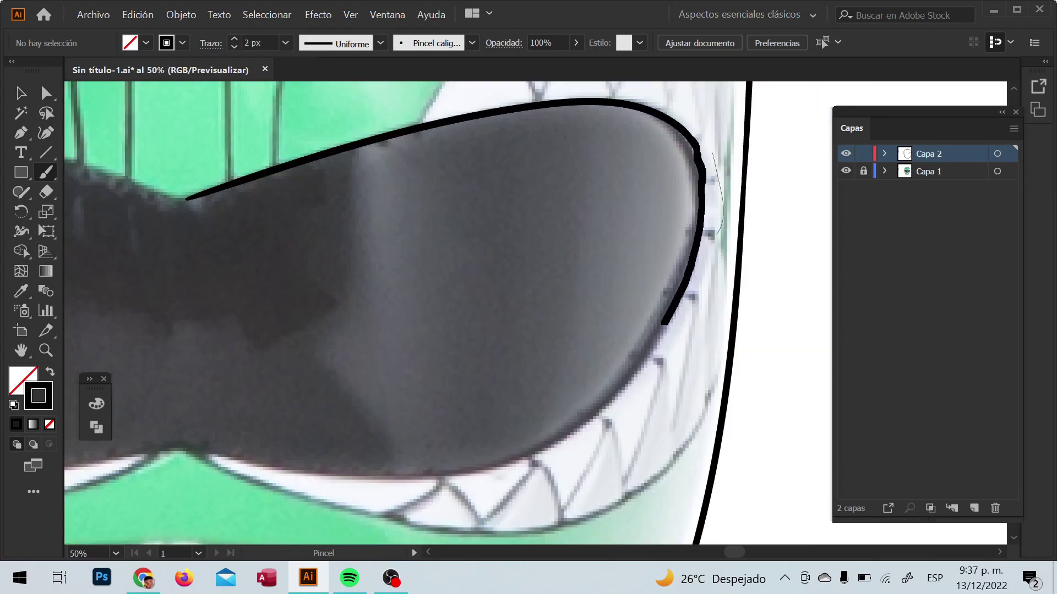
pyautogui.moveTo(663, 323); pyautogui.dragTo(524, 459)
pyautogui.hscroll(-2, 524, 460)
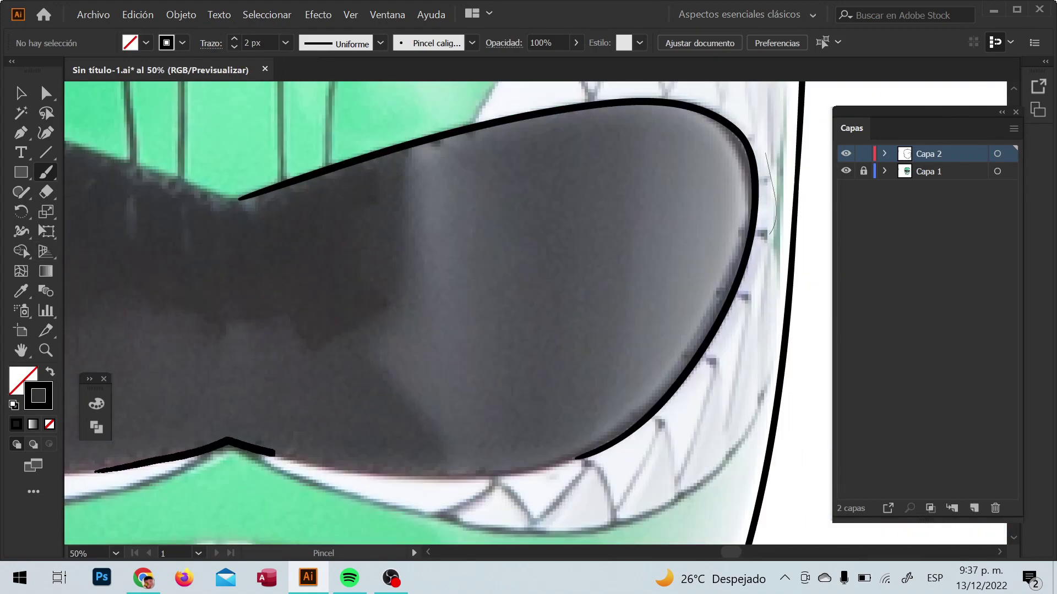
pyautogui.moveTo(274, 454)
pyautogui.mouseDown()
pyautogui.moveTo(506, 473)
pyautogui.moveTo(605, 459)
pyautogui.mouseUp()
pyautogui.hotkey('ctrl', 'z')
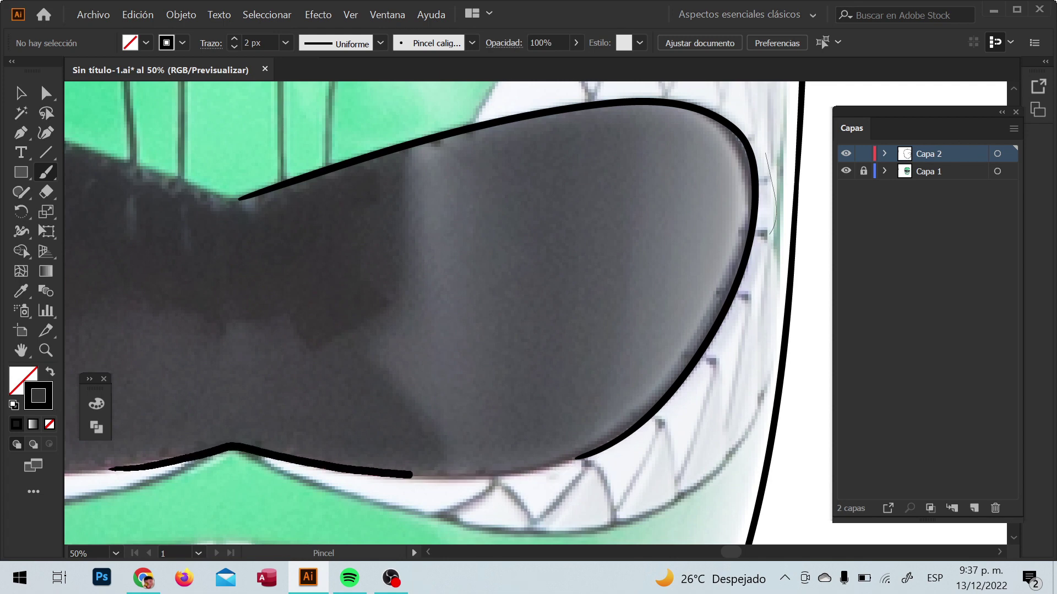
pyautogui.hscroll(-5, 533, 319)
pyautogui.moveTo(155, 117); pyautogui.dragTo(113, 167)
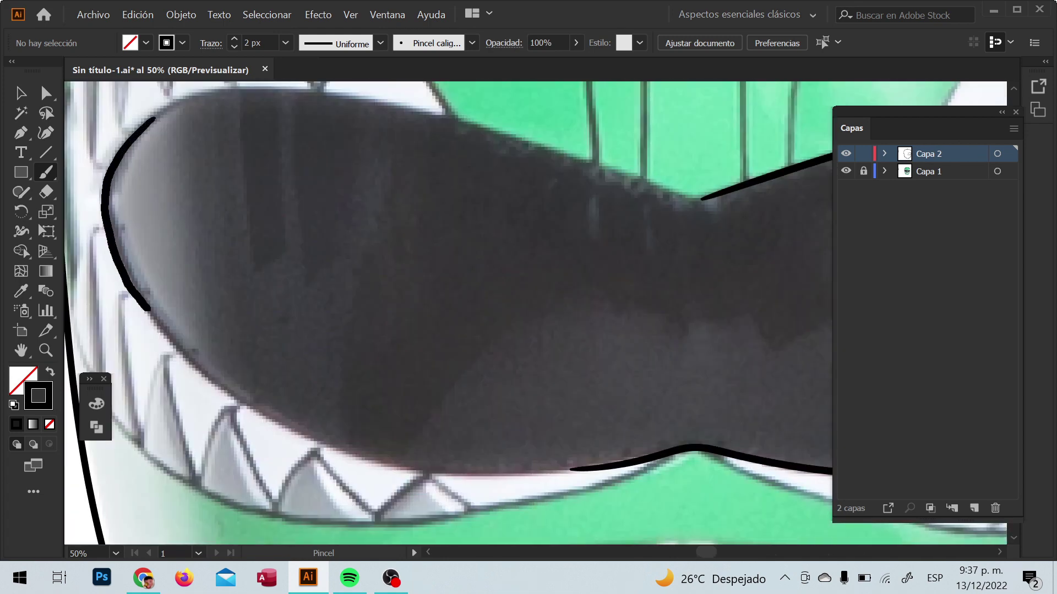
# - Trace the visor's lower edge across the middle and its upper edge on the left
pyautogui.moveTo(405, 465); pyautogui.dragTo(668, 458)
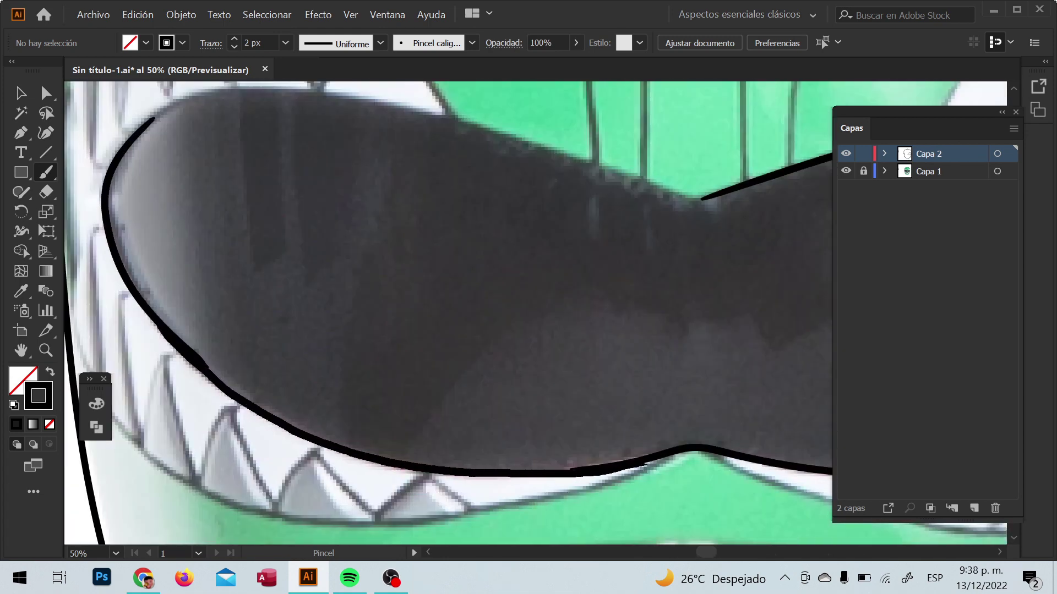
pyautogui.hscroll(2, 668, 457)
pyautogui.scroll(5, 533, 319)
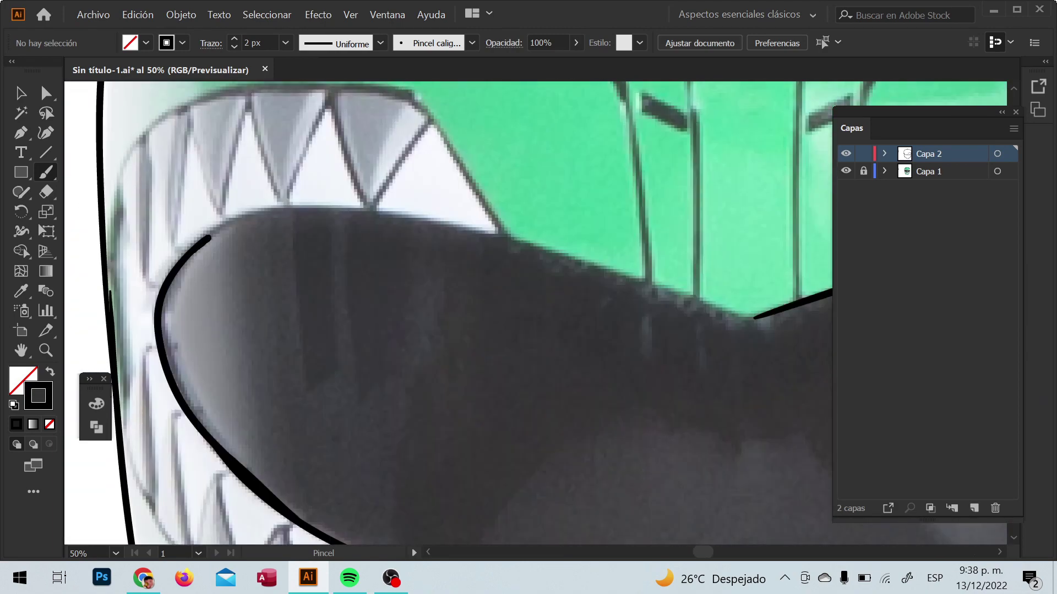
pyautogui.moveTo(206, 250)
pyautogui.mouseDown()
pyautogui.moveTo(468, 223)
pyautogui.moveTo(605, 270)
pyautogui.mouseUp()
pyautogui.hscroll(2, 606, 270)
pyautogui.hscroll(4, 606, 270)
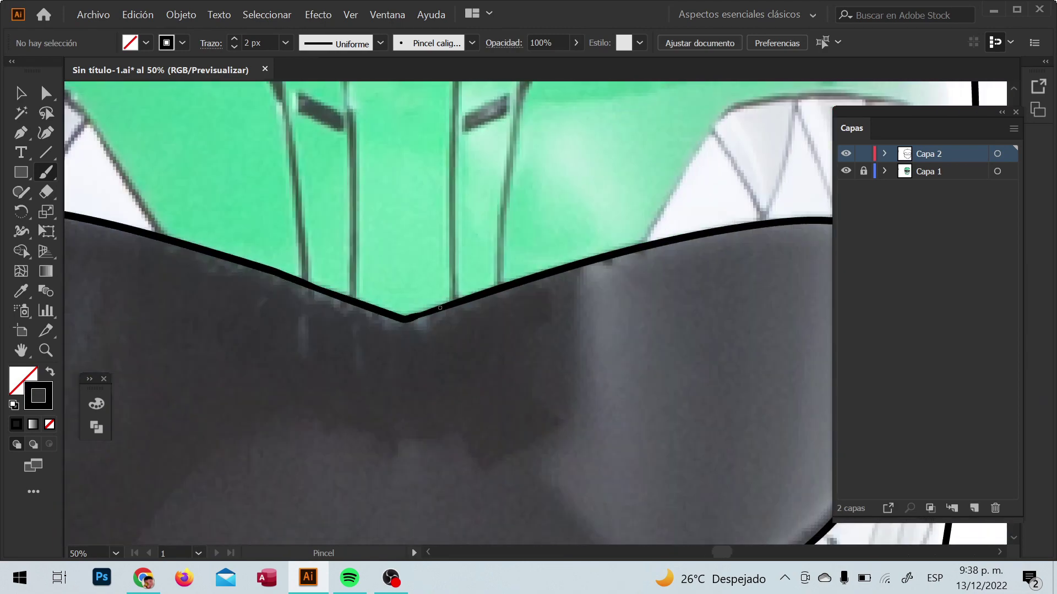
# - Trace the upper teeth edge along the visor's right side and the notched bottom edge
pyautogui.hotkey('ctrl', '0')
pyautogui.hotkey('ctrl', '+')
pyautogui.hotkey('ctrl', '+')
pyautogui.hotkey('ctrl', '+')
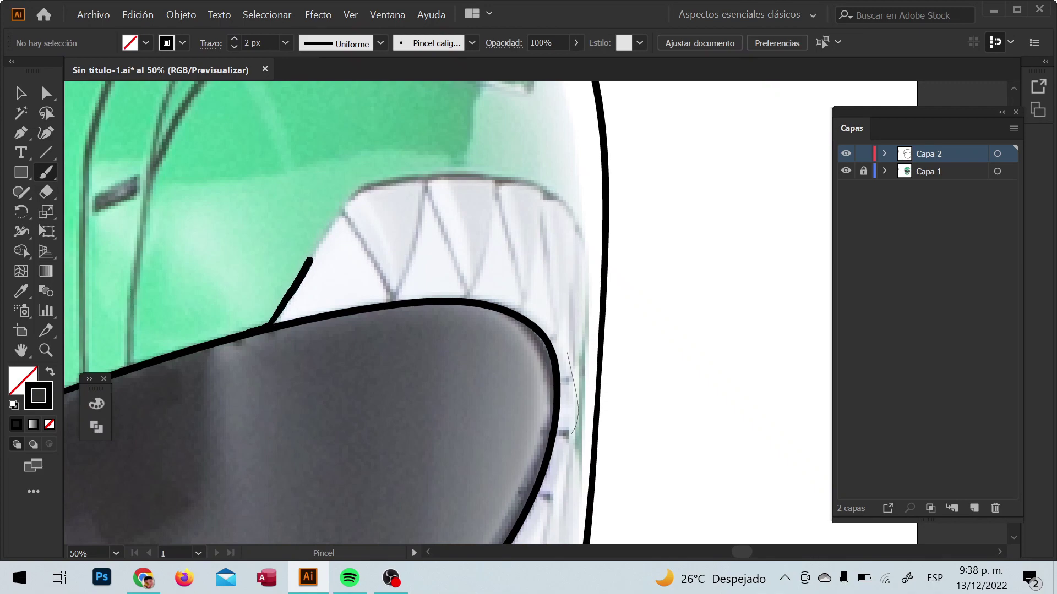
pyautogui.moveTo(311, 260); pyautogui.dragTo(533, 191)
pyautogui.hscroll(-5, 550, 308)
pyautogui.hscroll(-2, 550, 308)
pyautogui.moveTo(138, 412); pyautogui.dragTo(473, 226)
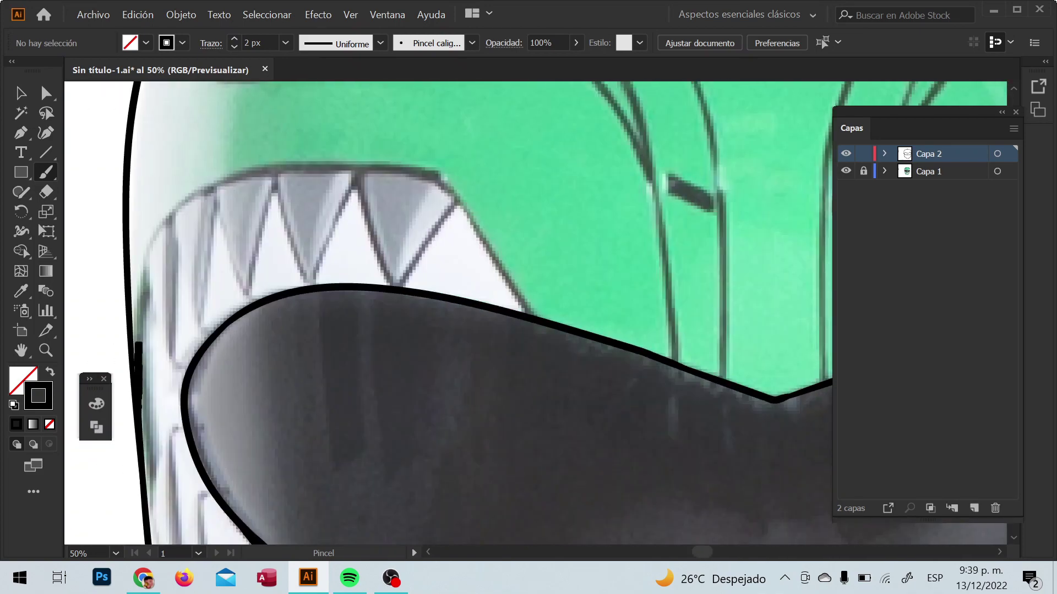
# - Trace the lower teeth band outline from the right across to the lower-left teeth
pyautogui.hotkey('ctrl', '-')
pyautogui.hotkey('ctrl', '-')
pyautogui.hotkey('ctrl', '-')
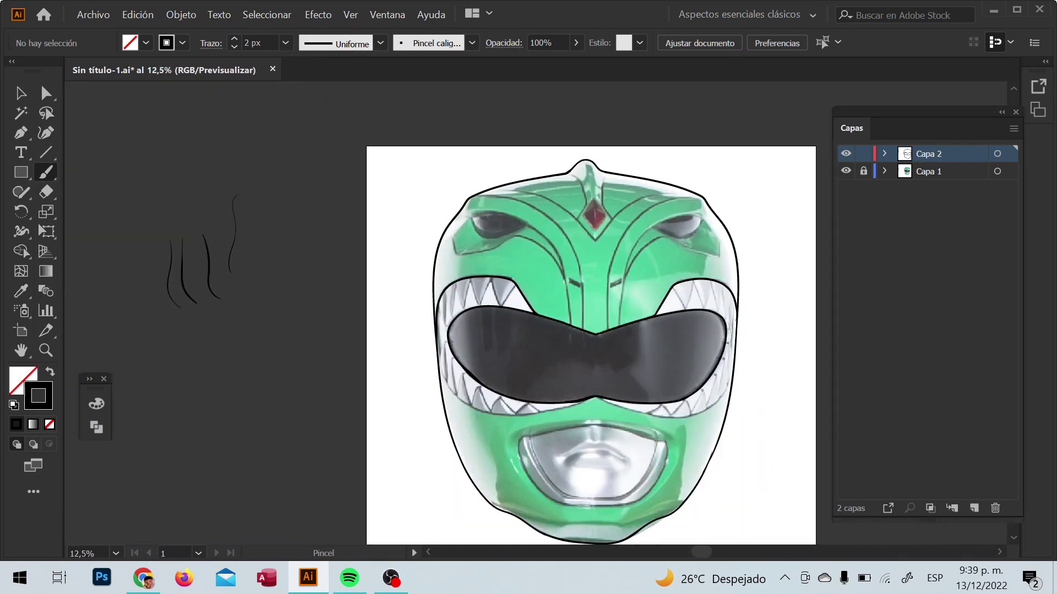
pyautogui.hotkey('ctrl', '+')
pyautogui.hotkey('ctrl', '+')
pyautogui.hotkey('ctrl', '+')
pyautogui.hscroll(5, 420, 280)
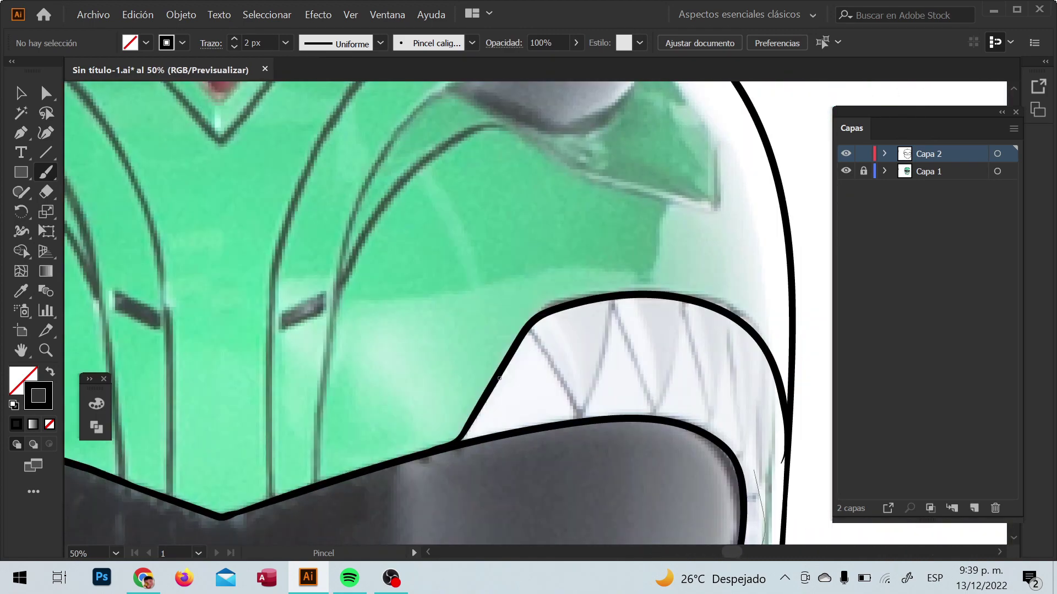
pyautogui.scroll(-4, 420, 280)
pyautogui.moveTo(253, 291); pyautogui.dragTo(639, 358)
pyautogui.hscroll(5, 418, 314)
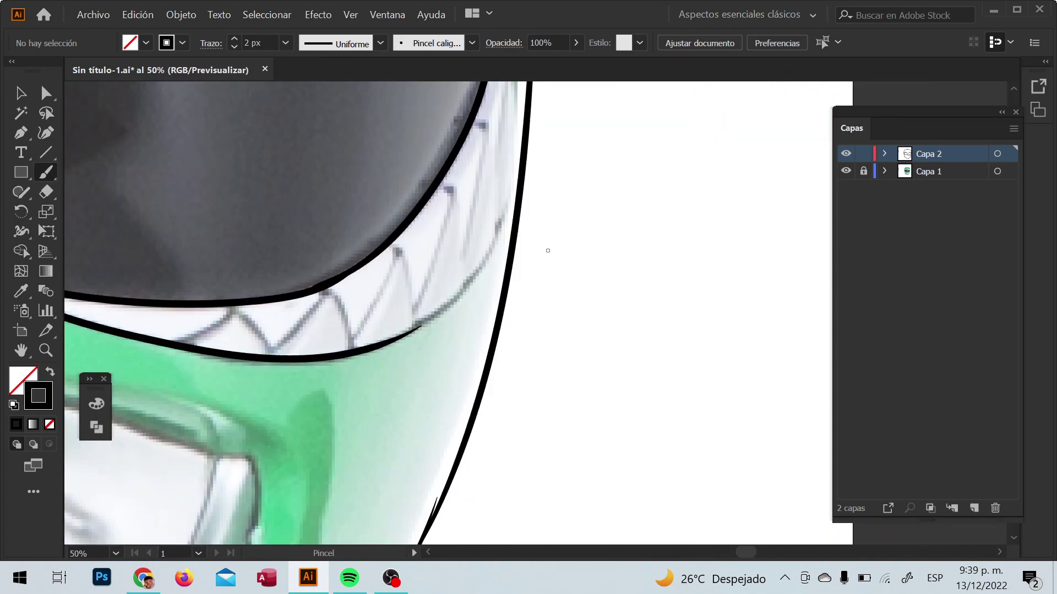
pyautogui.scroll(2, 418, 314)
pyautogui.scroll(-3, 507, 179)
pyautogui.hscroll(-3, 507, 179)
pyautogui.moveTo(633, 280); pyautogui.dragTo(159, 330)
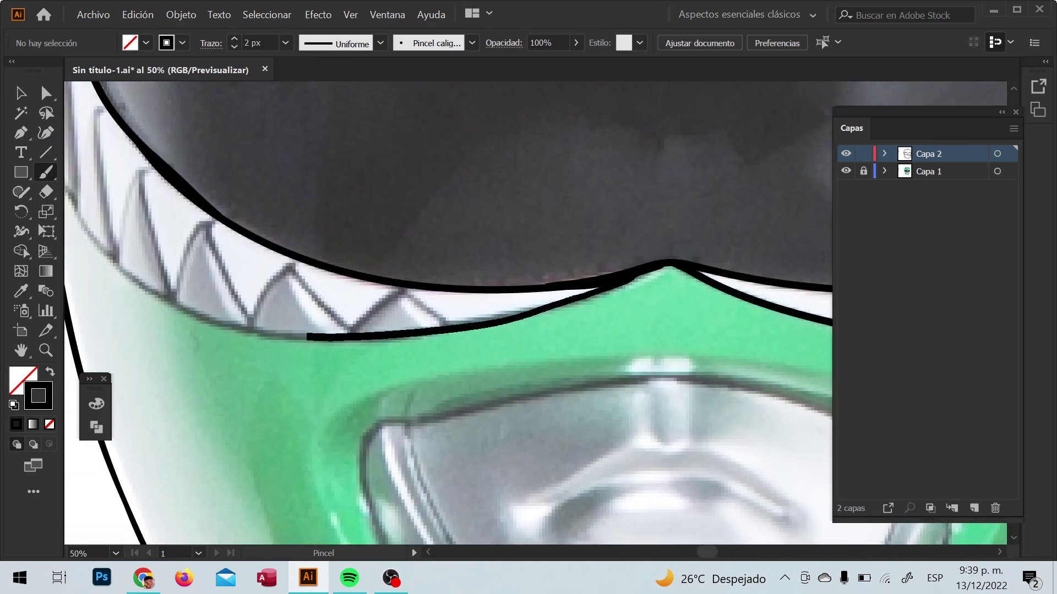
pyautogui.scroll(3, 385, 275)
pyautogui.moveTo(181, 460)
pyautogui.mouseDown()
pyautogui.moveTo(258, 498)
pyautogui.moveTo(104, 289)
pyautogui.mouseUp()
# - Toggle the reference photo to check the linework and trace the mouthpiece's upper edge
pyautogui.hotkey('ctrl', '-')
pyautogui.hotkey('ctrl', '-')
pyautogui.hotkey('ctrl', '-')
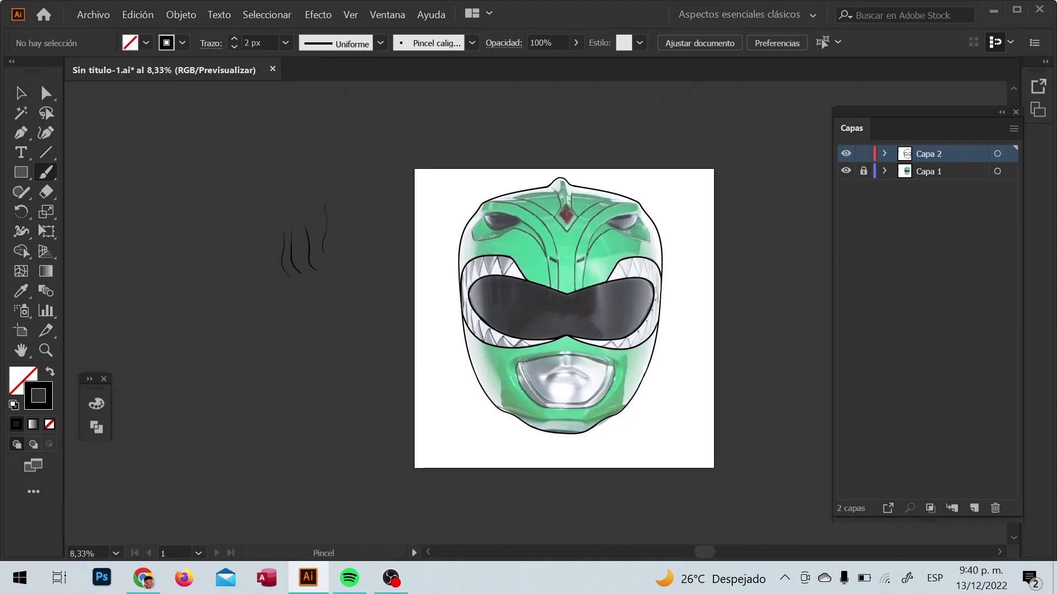
pyautogui.click(846, 171)
pyautogui.hotkey('ctrl', '+')
pyautogui.hotkey('ctrl', '+')
pyautogui.hotkey('ctrl', '+')
pyautogui.hotkey('ctrl', '+')
pyautogui.hotkey('ctrl', '+')
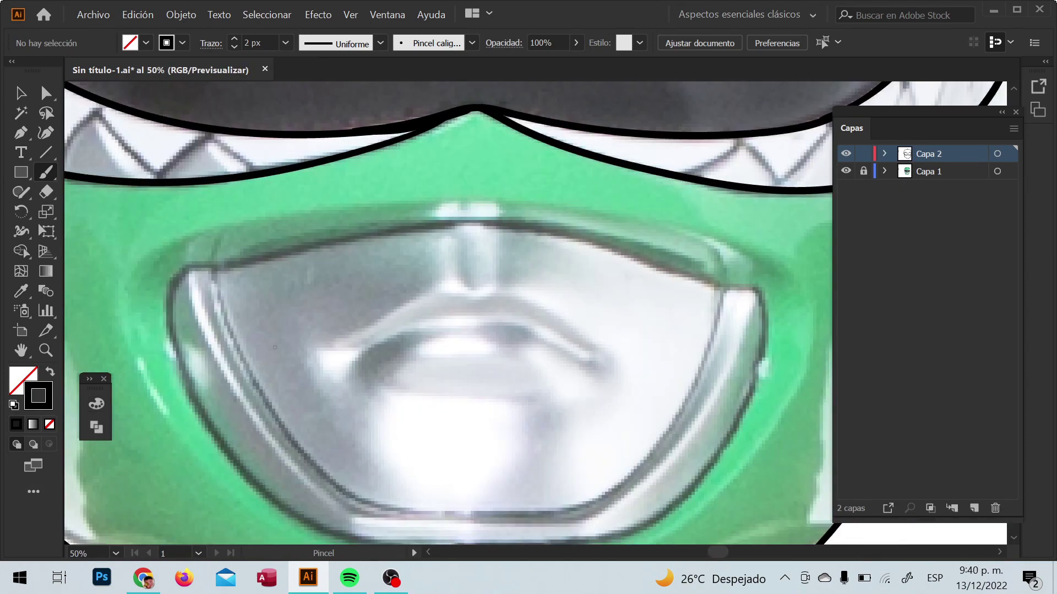
pyautogui.moveTo(192, 268); pyautogui.dragTo(760, 296)
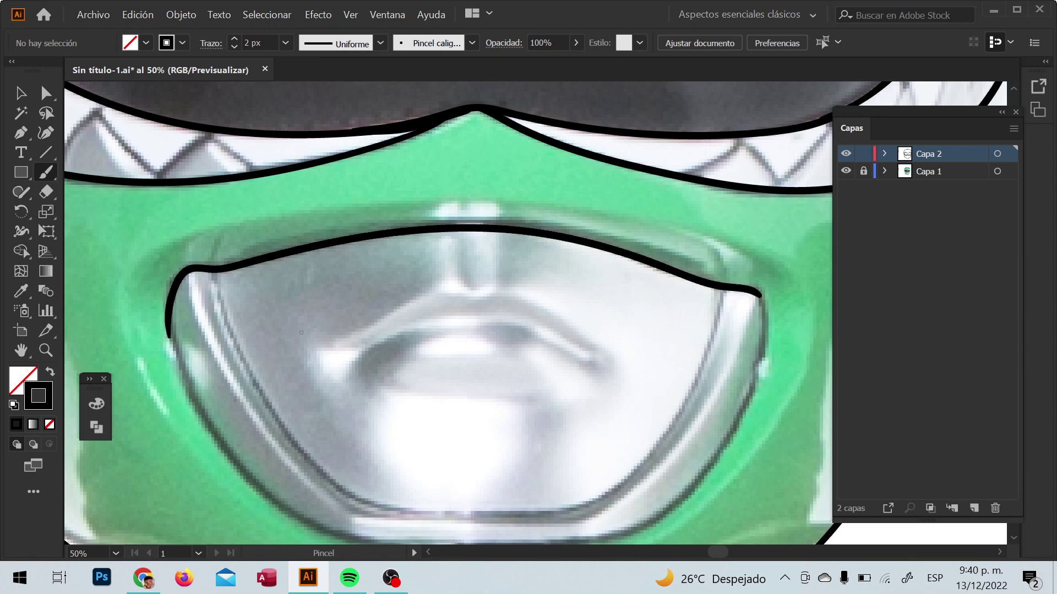
pyautogui.scroll(-5, 440, 303)
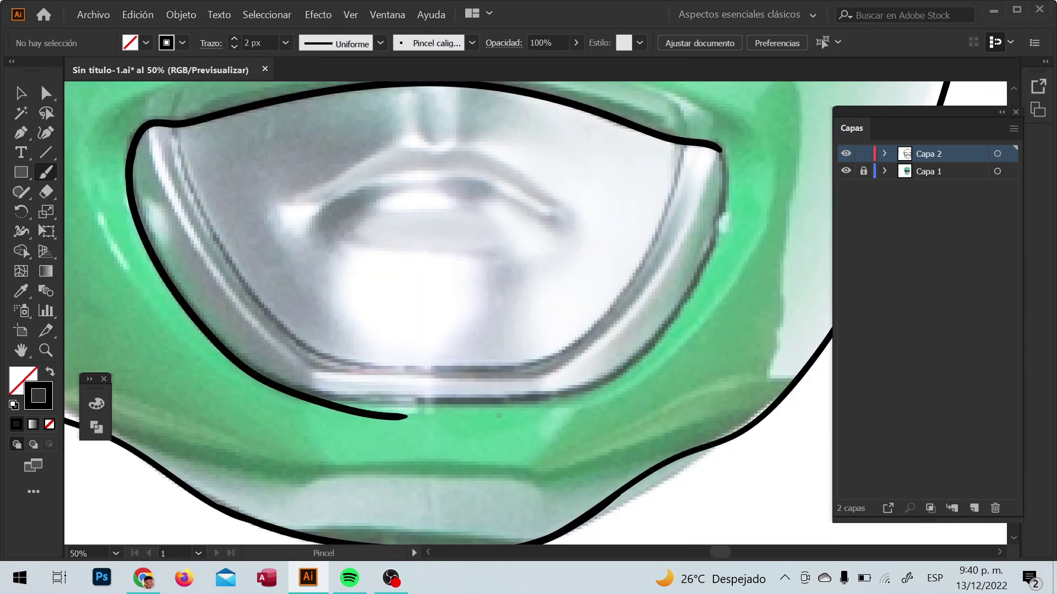
# - Redraw the mouthpiece's lower edge up the right side and outline its inner U-shaped rim
pyautogui.hotkey('ctrl', 'z')
pyautogui.moveTo(126, 174); pyautogui.dragTo(309, 392)
pyautogui.moveTo(374, 401)
pyautogui.mouseDown()
pyautogui.moveTo(602, 384)
pyautogui.moveTo(702, 275)
pyautogui.mouseUp()
pyautogui.moveTo(174, 127); pyautogui.dragTo(691, 146)
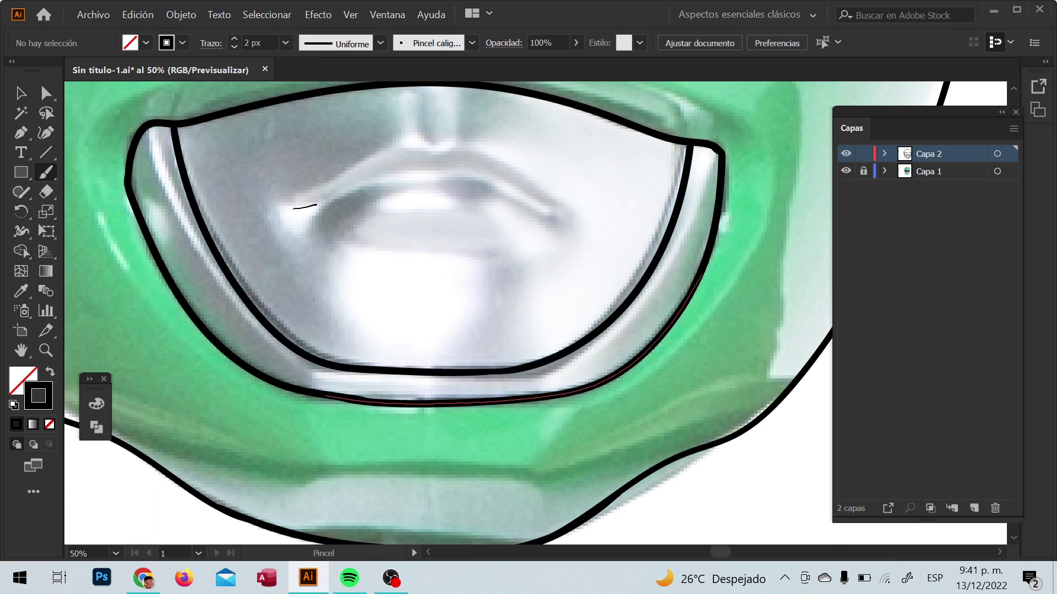
# - Remove the lip strokes and adjust the Paintbrush stroke smoothness setting
pyautogui.hotkey('ctrl', 'z')
pyautogui.moveTo(288, 208); pyautogui.dragTo(578, 212)
pyautogui.hotkey('ctrl', 'z')
pyautogui.press('Return')
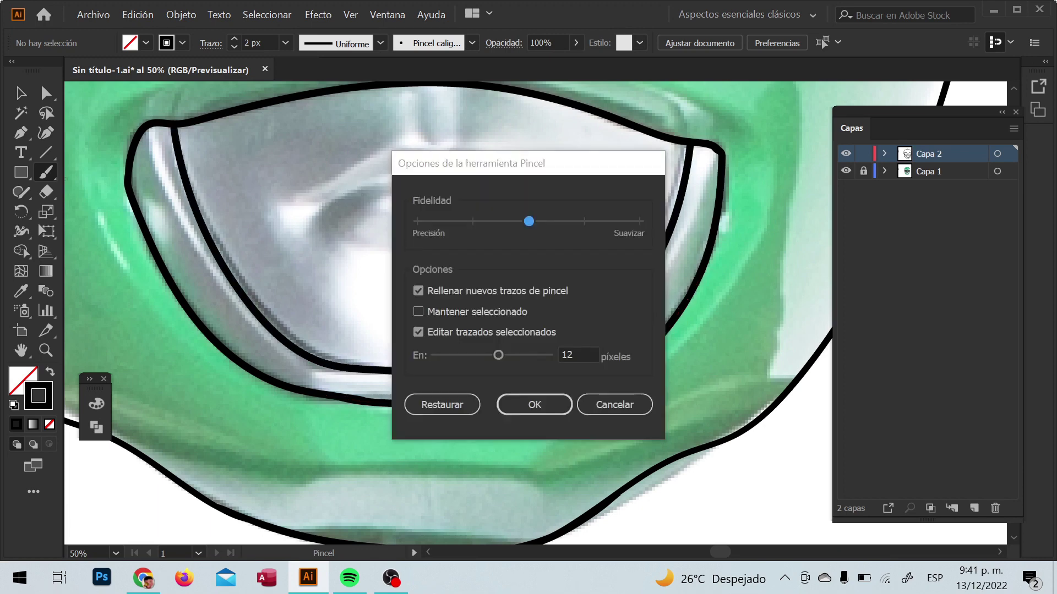
pyautogui.press('Return')
pyautogui.moveTo(297, 211); pyautogui.dragTo(381, 187)
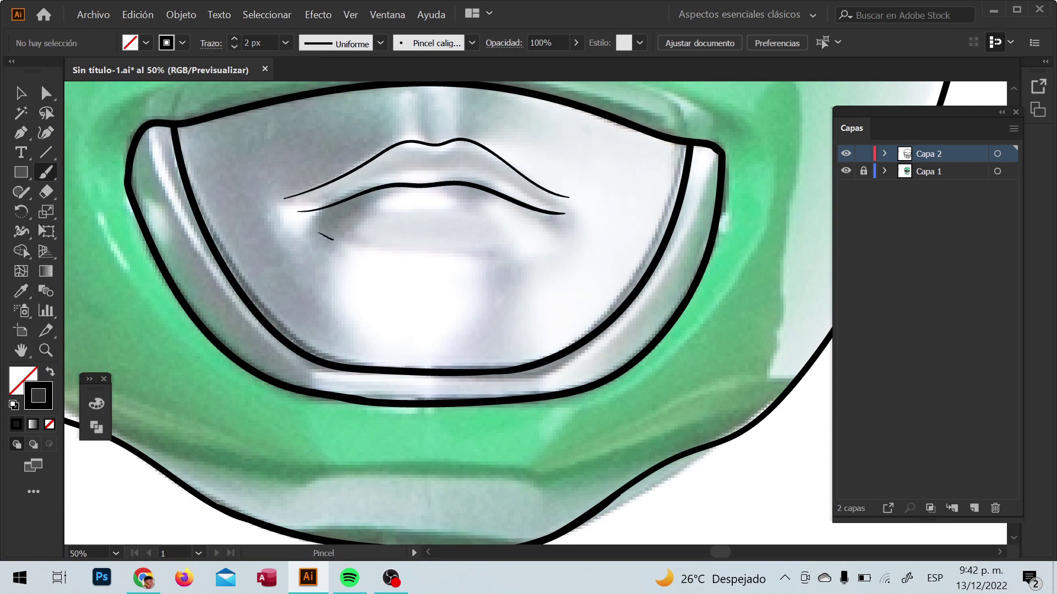
pyautogui.hotkey('ctrl', '0')
# - Trace the zig-zag tooth edges on the visor's right side
pyautogui.scroll(5, 551, 256)
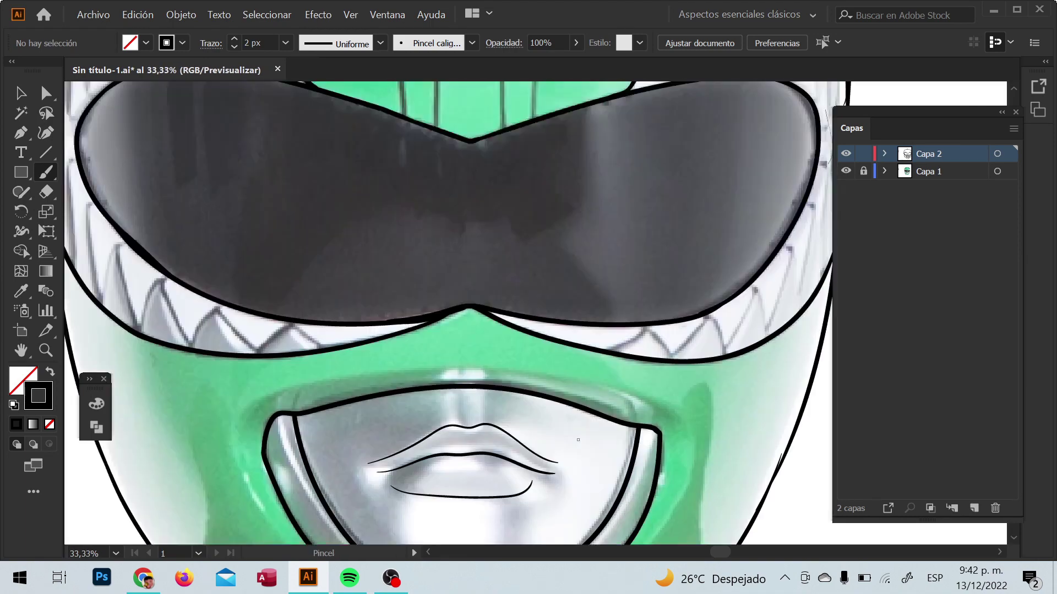
pyautogui.scroll(3, 550, 257)
pyautogui.scroll(3, 237, 193)
pyautogui.moveTo(234, 192); pyautogui.dragTo(300, 306)
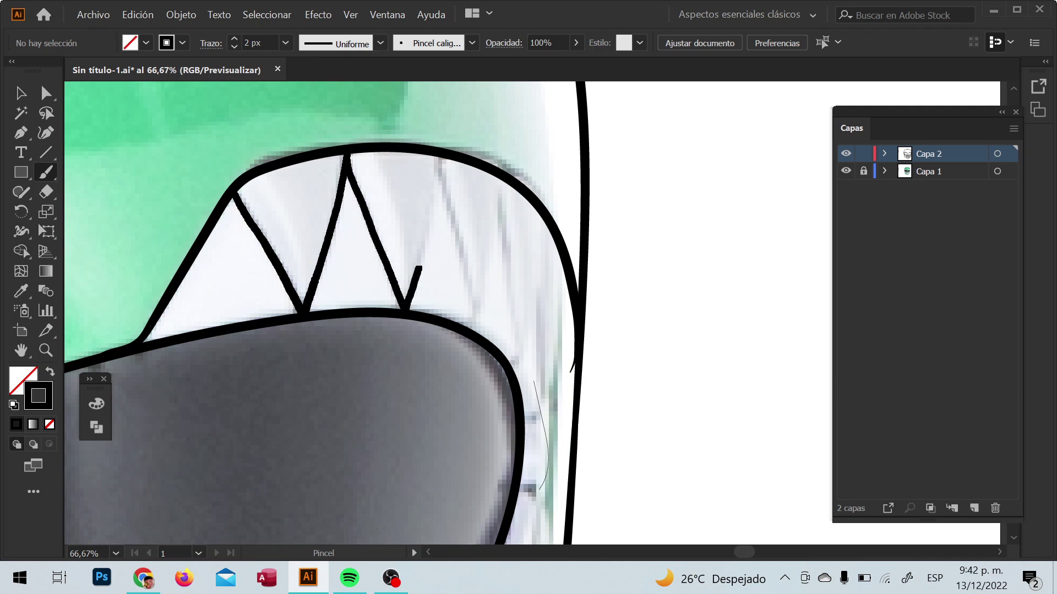
pyautogui.moveTo(459, 157); pyautogui.dragTo(473, 324)
pyautogui.moveTo(501, 215); pyautogui.dragTo(472, 332)
pyautogui.moveTo(498, 179); pyautogui.dragTo(514, 372)
pyautogui.scroll(-5, 515, 372)
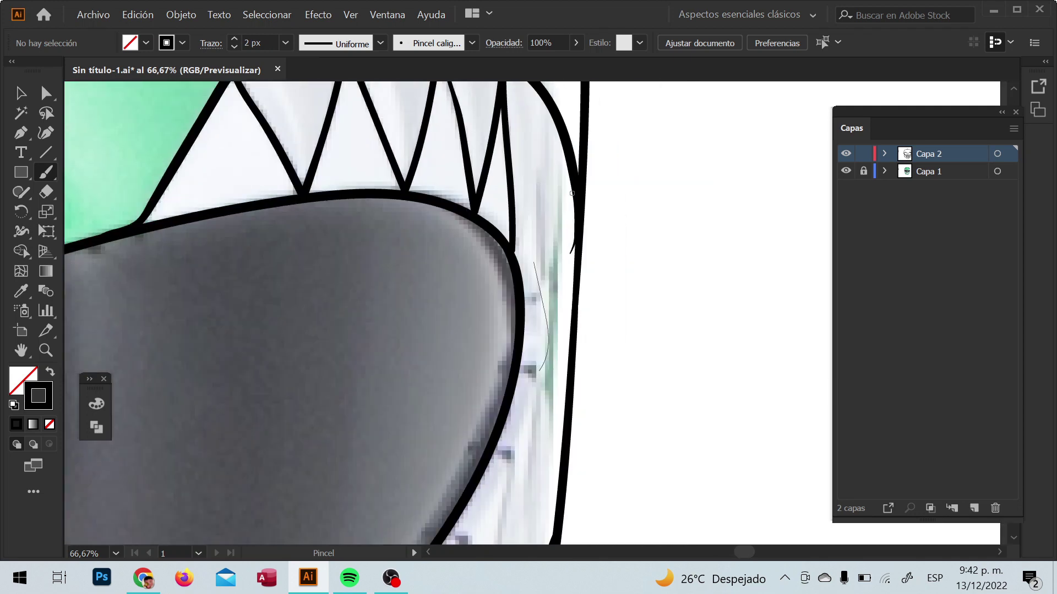
pyautogui.moveTo(526, 301); pyautogui.dragTo(564, 149)
pyautogui.scroll(-10, 267, 390)
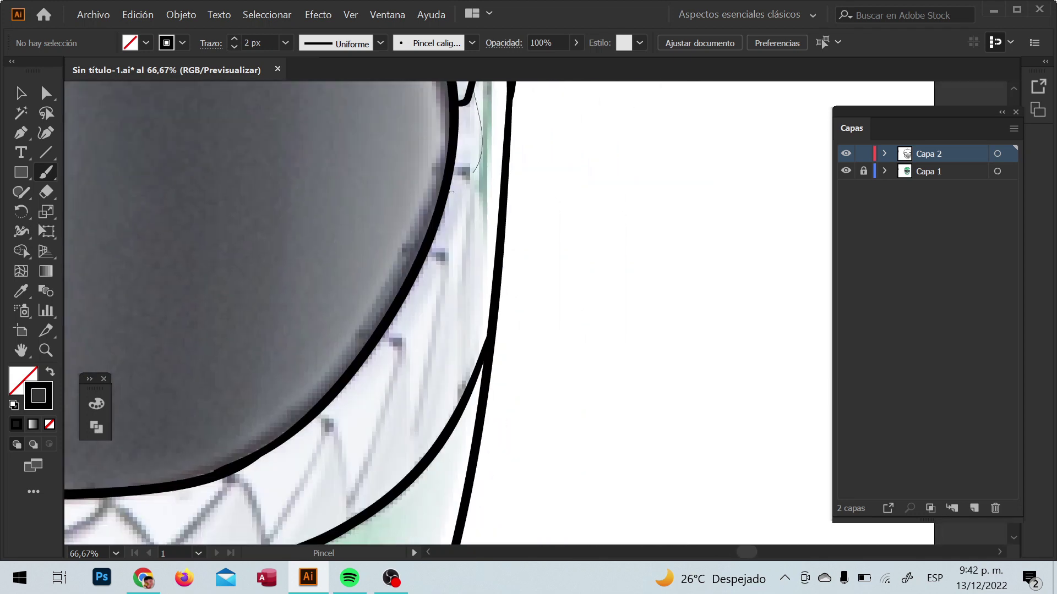
pyautogui.hscroll(-5, 268, 390)
# - Trace the lower-right teeth and hide the Capa 1 reference to check the lines
pyautogui.moveTo(399, 404); pyautogui.dragTo(509, 394)
pyautogui.hscroll(4, 509, 394)
pyautogui.moveTo(391, 380)
pyautogui.mouseDown()
pyautogui.moveTo(443, 253)
pyautogui.moveTo(468, 361)
pyautogui.mouseUp()
pyautogui.moveTo(471, 358)
pyautogui.mouseDown()
pyautogui.moveTo(506, 179)
pyautogui.moveTo(559, 278)
pyautogui.mouseUp()
pyautogui.scroll(5, 506, 302)
pyautogui.scroll(5, 506, 302)
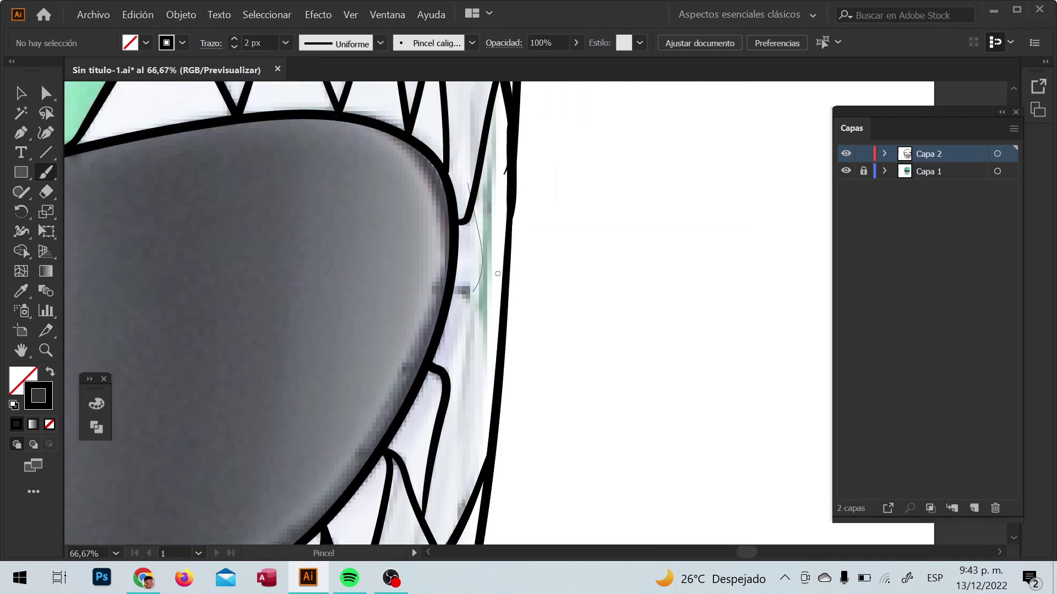
pyautogui.scroll(-6, 505, 302)
pyautogui.click(846, 171)
# - Trace the zig-zag of upper-left teeth above the visor, adding a short tooth line at the left
pyautogui.scroll(5, 457, 308)
pyautogui.scroll(2, 456, 309)
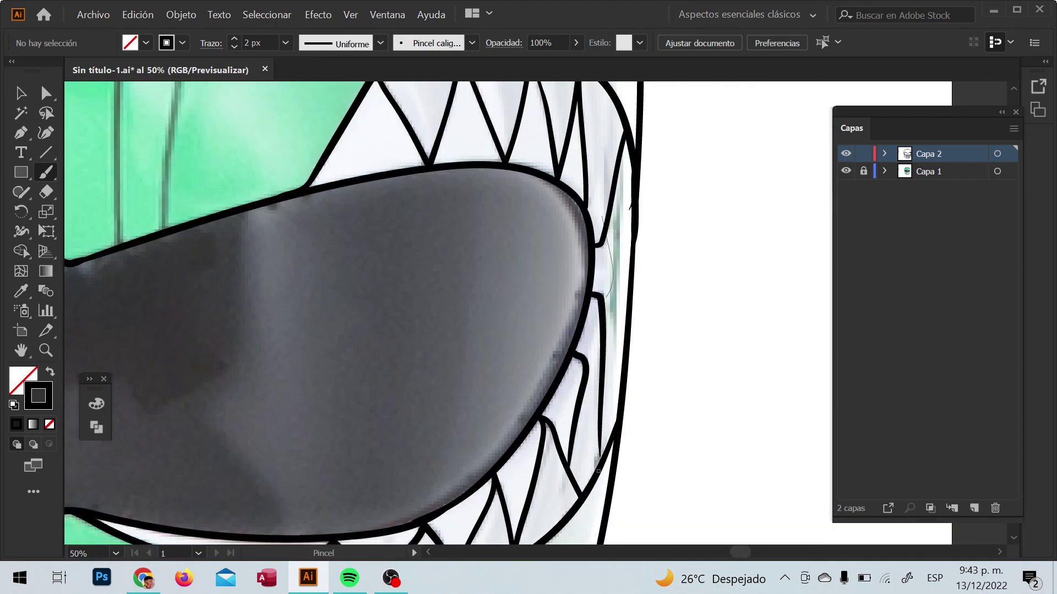
pyautogui.scroll(3, 457, 308)
pyautogui.hscroll(-3, 385, 134)
pyautogui.moveTo(385, 134); pyautogui.dragTo(322, 216)
pyautogui.moveTo(325, 217)
pyautogui.mouseDown()
pyautogui.moveTo(287, 101)
pyautogui.moveTo(236, 216)
pyautogui.mouseUp()
pyautogui.moveTo(206, 105)
pyautogui.mouseDown()
pyautogui.moveTo(181, 232)
pyautogui.moveTo(149, 118)
pyautogui.moveTo(141, 258)
pyautogui.mouseUp()
pyautogui.moveTo(117, 163); pyautogui.dragTo(92, 302)
# - Trace the lower-left teeth and remaining lower teeth strokes below the visor
pyautogui.scroll(-3, 534, 314)
pyautogui.hscroll(-2, 533, 313)
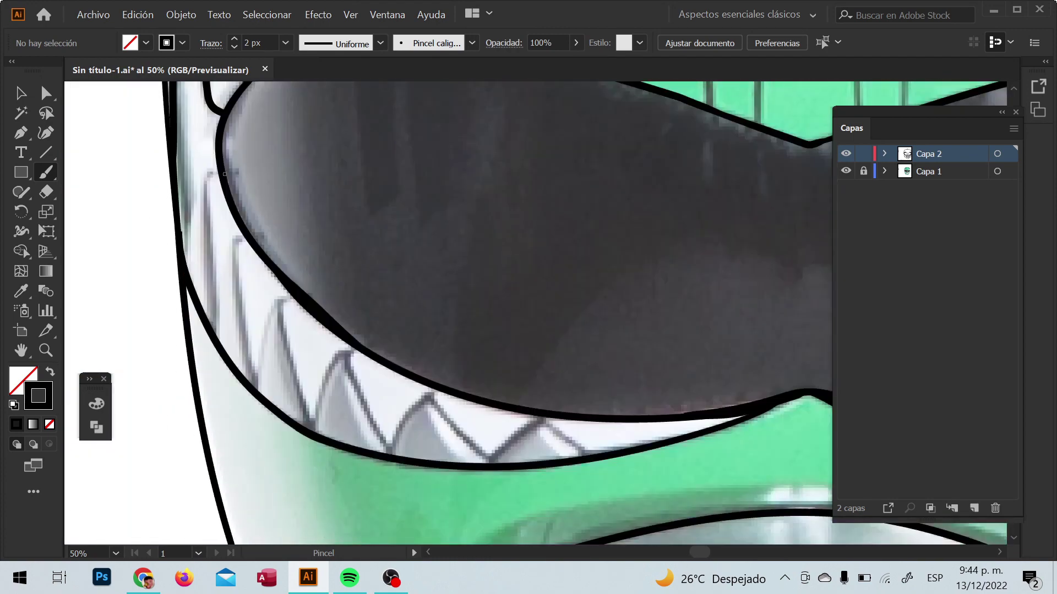
pyautogui.moveTo(219, 175); pyautogui.dragTo(210, 311)
pyautogui.moveTo(245, 236); pyautogui.dragTo(289, 290)
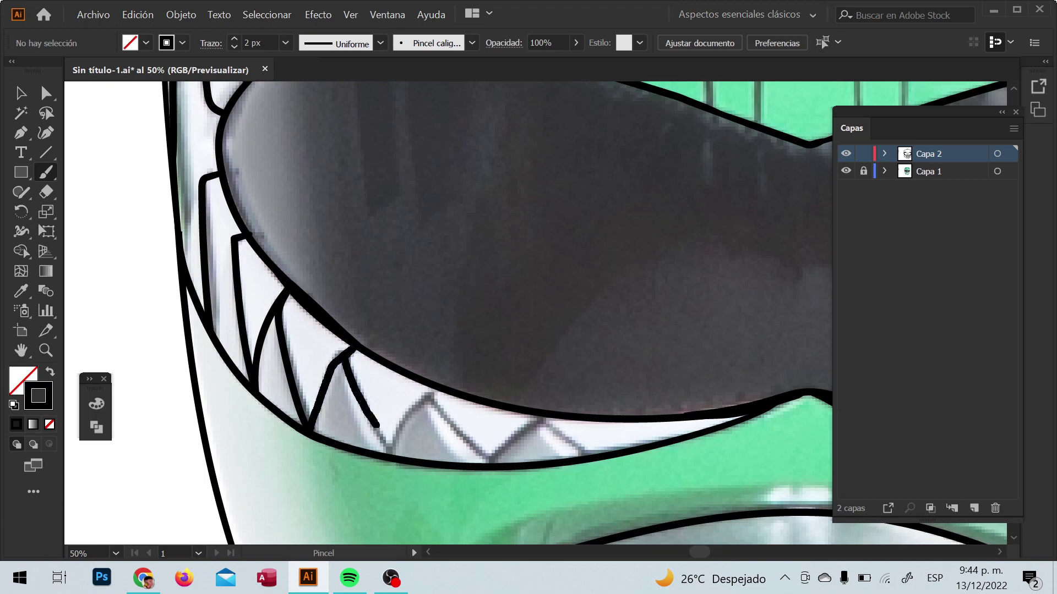
pyautogui.moveTo(493, 461); pyautogui.dragTo(550, 418)
pyautogui.moveTo(550, 419); pyautogui.dragTo(600, 455)
pyautogui.scroll(-5, 551, 308)
# - Toggle the Capa 1 reference and trace the helmet's upper-right outer edge
pyautogui.click(845, 171)
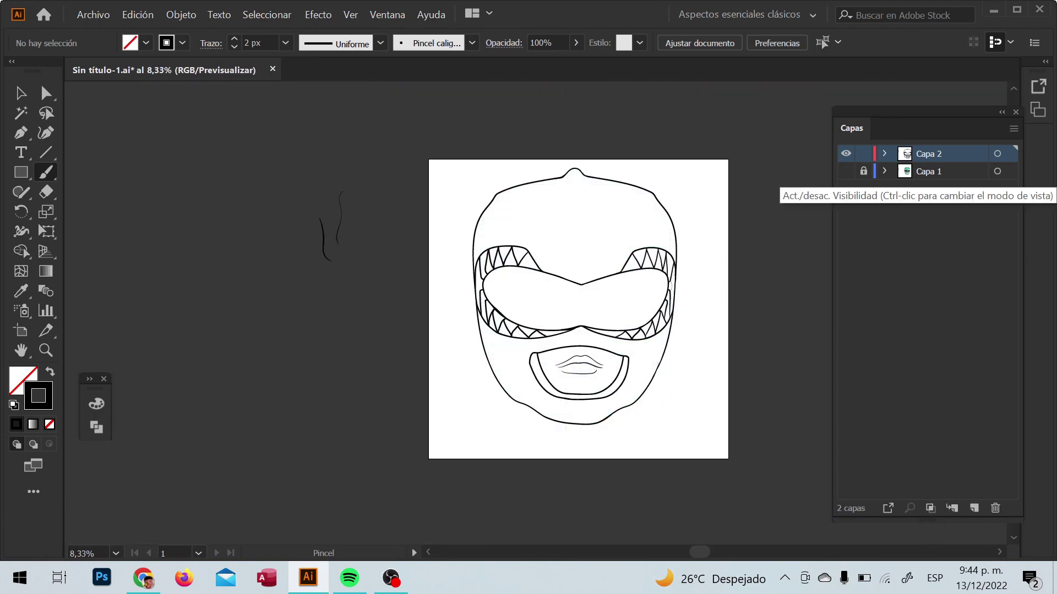
pyautogui.scroll(3, 622, 308)
pyautogui.scroll(1, 550, 308)
pyautogui.hscroll(3, 550, 308)
pyautogui.scroll(2, 551, 308)
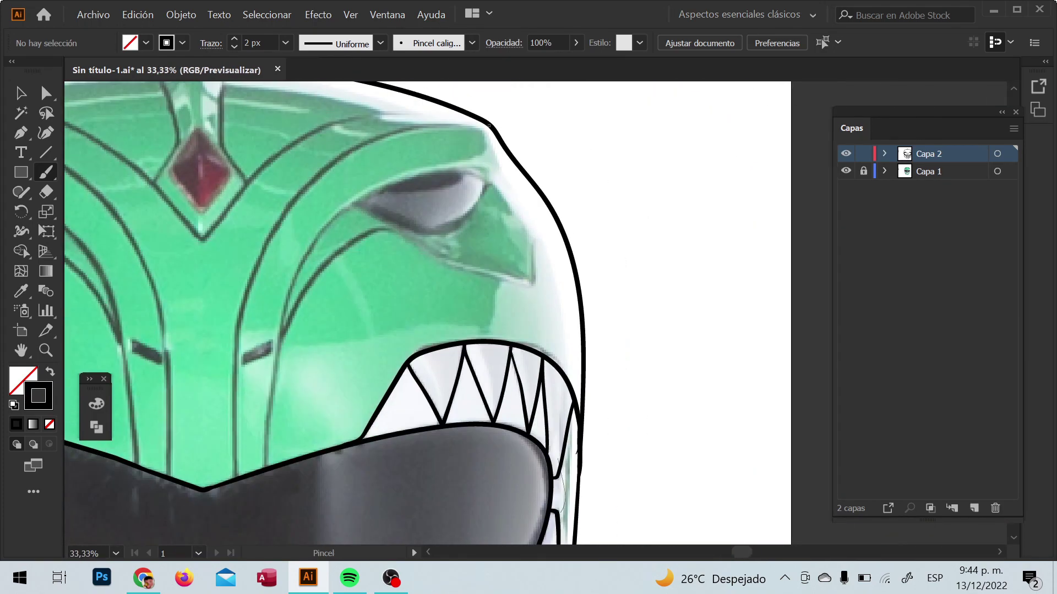
pyautogui.moveTo(485, 121); pyautogui.dragTo(266, 252)
# - Outline the top of the right eye, undoing a stray stroke drawn beneath it
pyautogui.scroll(-1, 385, 275)
pyautogui.hscroll(-1, 385, 275)
pyautogui.hscroll(2, 385, 275)
pyautogui.moveTo(361, 146); pyautogui.dragTo(422, 157)
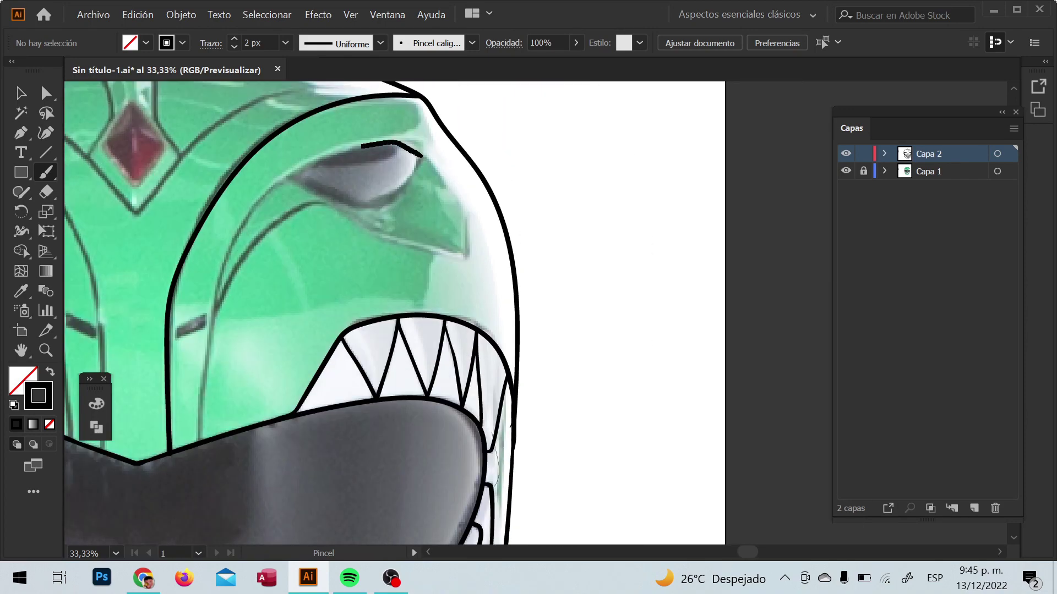
pyautogui.scroll(-1, 357, 257)
pyautogui.scroll(1, 358, 257)
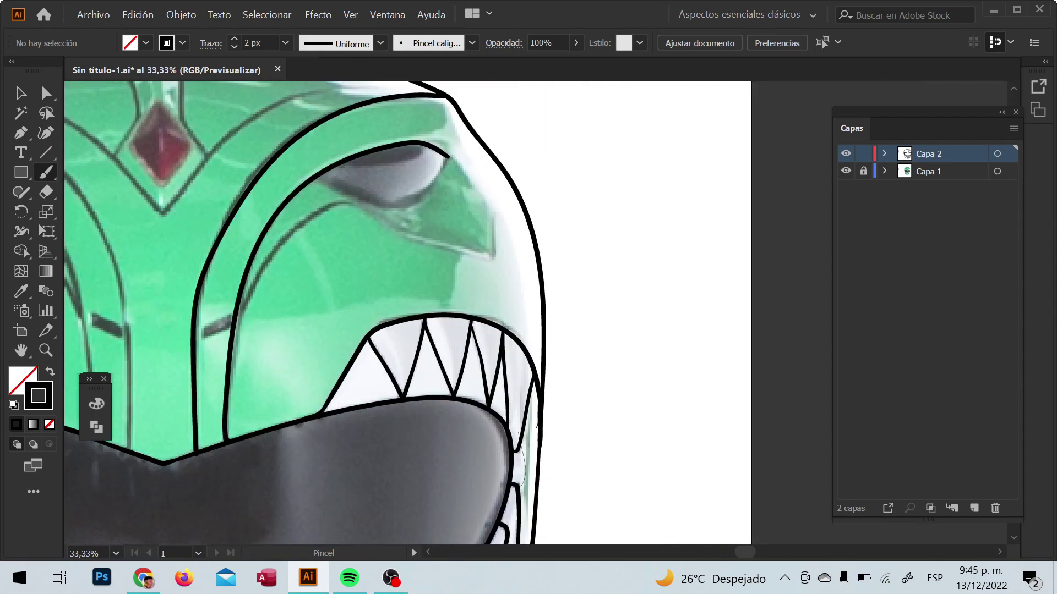
pyautogui.scroll(1, 357, 257)
pyautogui.scroll(-2, 385, 275)
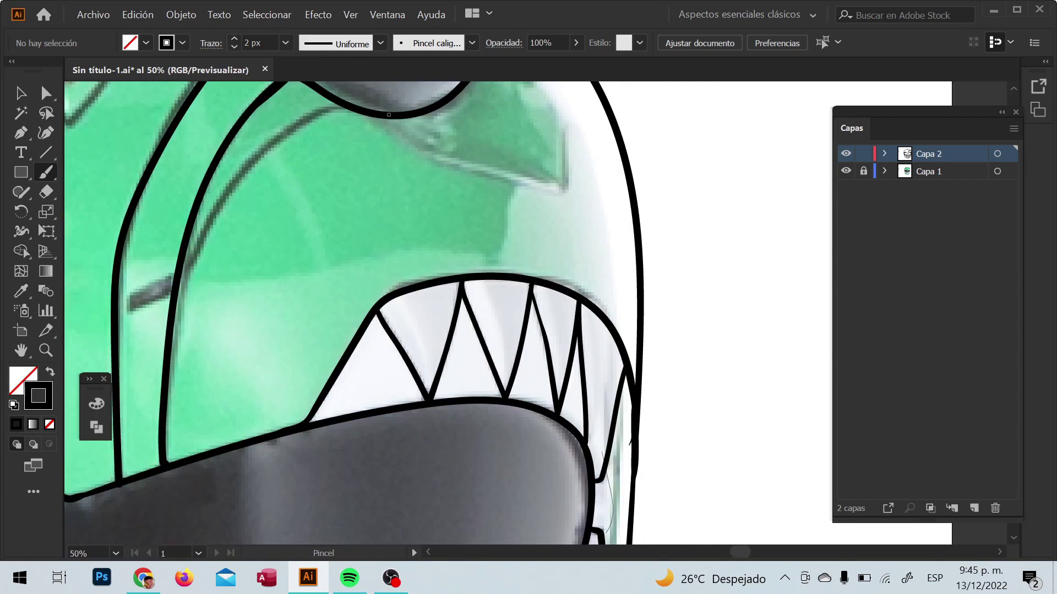
pyautogui.scroll(3, 385, 275)
pyautogui.hscroll(2, 385, 275)
pyautogui.moveTo(230, 261); pyautogui.dragTo(416, 283)
pyautogui.hotkey('ctrl', 'z')
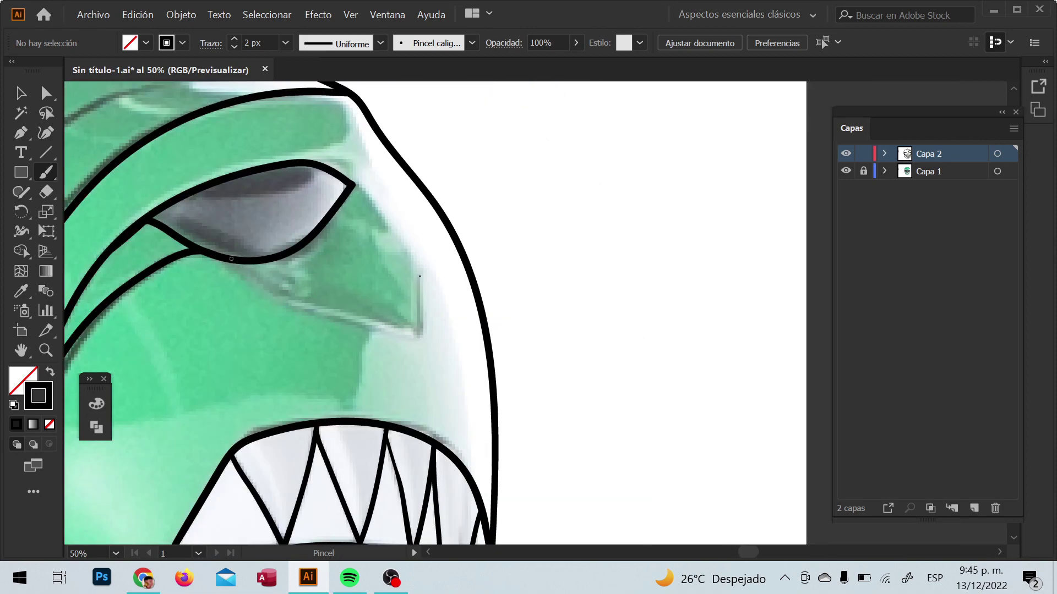
# - Trace a forehead ridge line running downward
pyautogui.hscroll(-5, 420, 276)
pyautogui.hscroll(-4, 420, 276)
pyautogui.scroll(1, 419, 277)
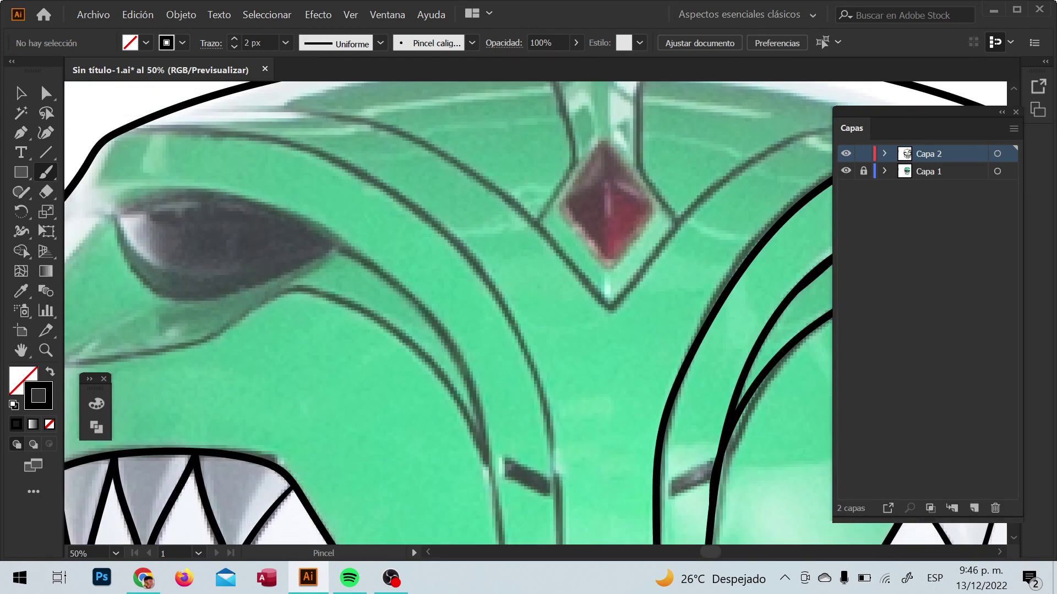
pyautogui.moveTo(226, 130); pyautogui.dragTo(467, 349)
pyautogui.hscroll(3, 385, 232)
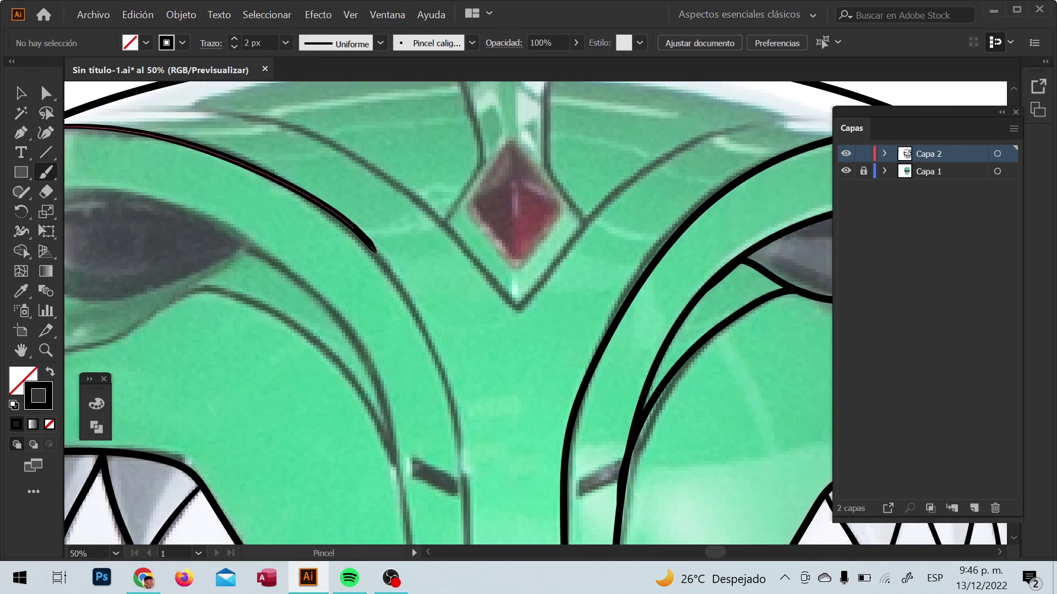
pyautogui.scroll(-3, 452, 385)
# - Trace a ridge from the eye along the guide and extend it downward
pyautogui.scroll(3, 436, 156)
pyautogui.hscroll(-3, 436, 155)
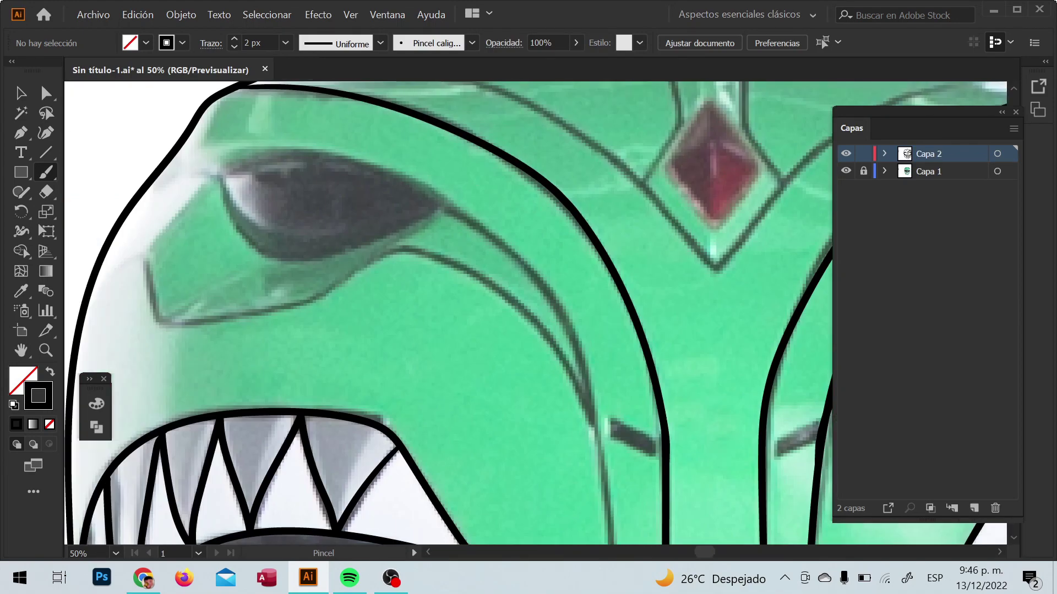
pyautogui.moveTo(217, 160)
pyautogui.mouseDown()
pyautogui.moveTo(487, 298)
pyautogui.moveTo(517, 477)
pyautogui.mouseUp()
pyautogui.scroll(-3, 473, 247)
pyautogui.hscroll(2, 473, 247)
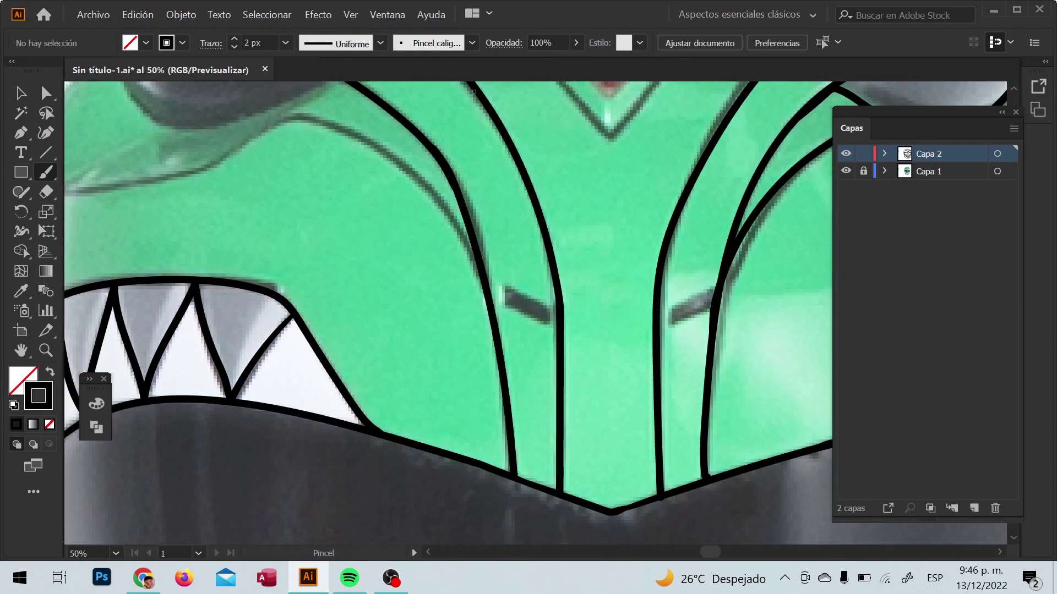
pyautogui.scroll(3, 518, 477)
pyautogui.hscroll(-3, 517, 477)
pyautogui.moveTo(176, 266); pyautogui.dragTo(597, 358)
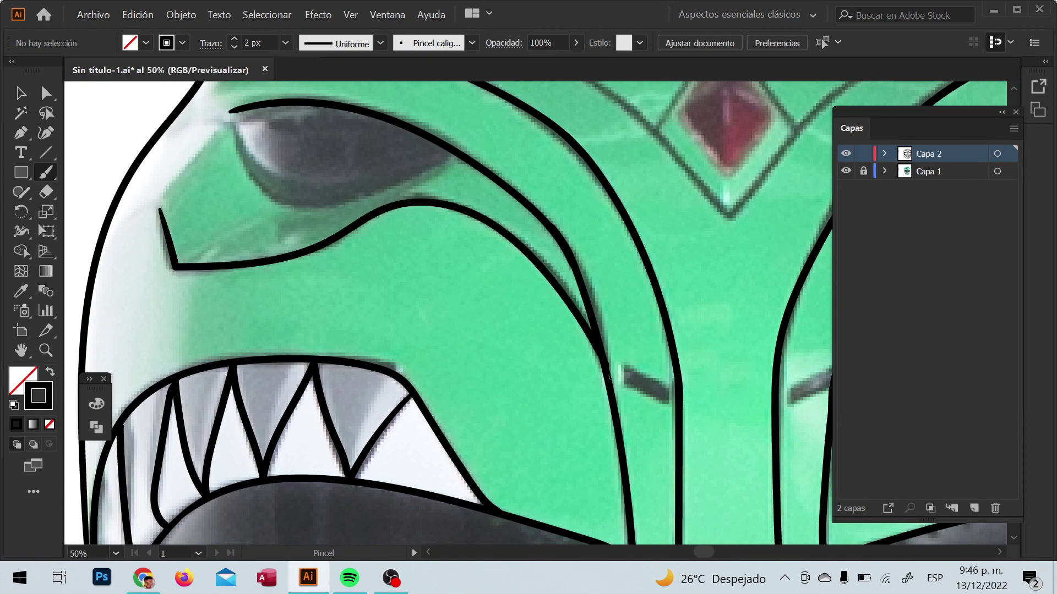
pyautogui.scroll(3, 597, 358)
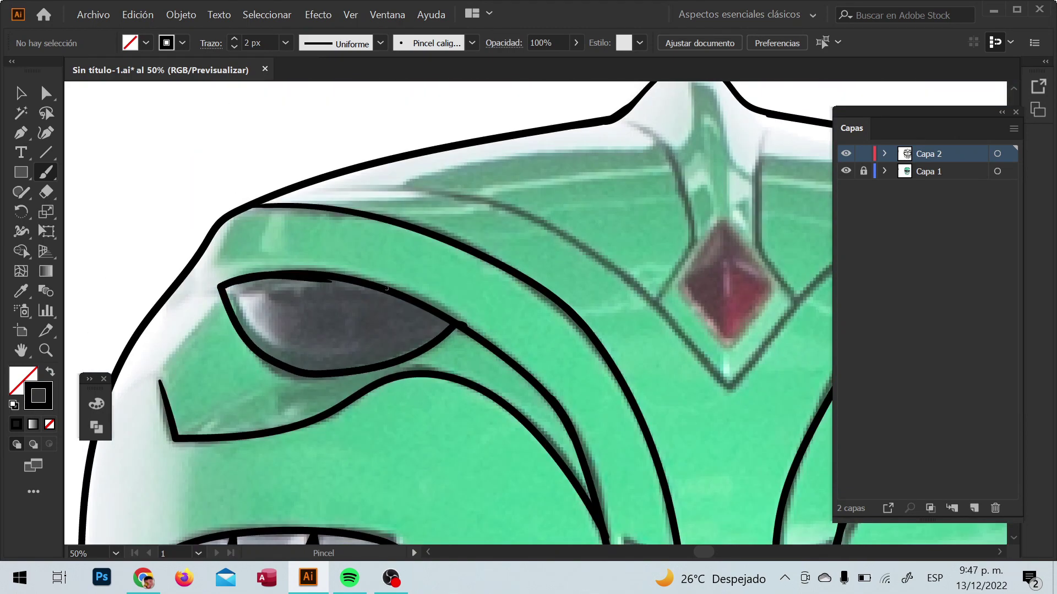
# - Continue the ridge line to the gem and close the V tip beneath it
pyautogui.hotkey('ctrl', '-')
pyautogui.hotkey('ctrl', '-')
pyautogui.hotkey('ctrl', '-')
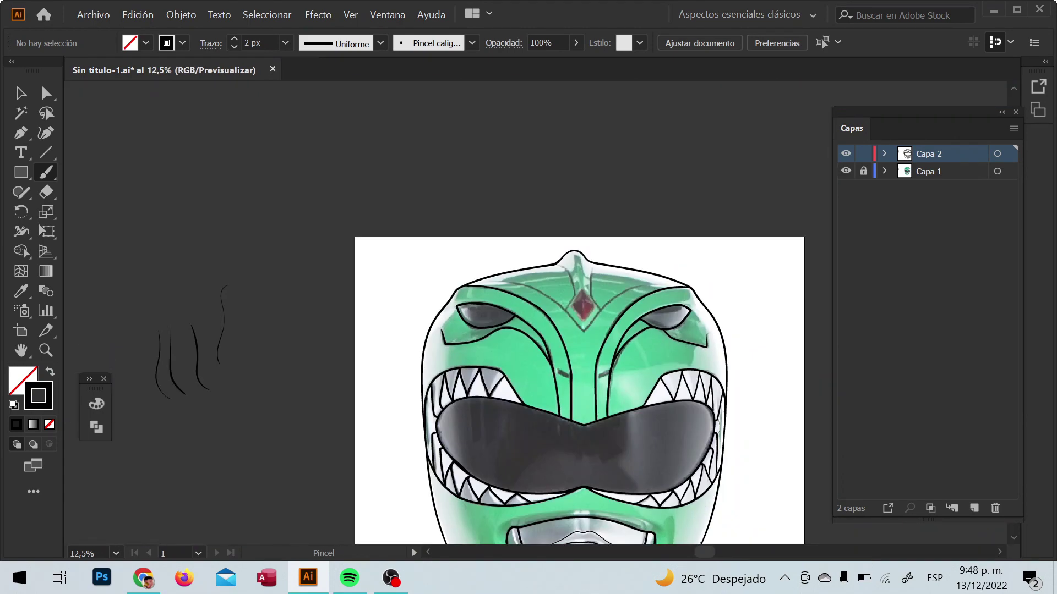
pyautogui.hotkey('ctrl', '+')
pyautogui.hotkey('ctrl', '+')
pyautogui.hotkey('ctrl', '+')
pyautogui.hotkey('ctrl', '+')
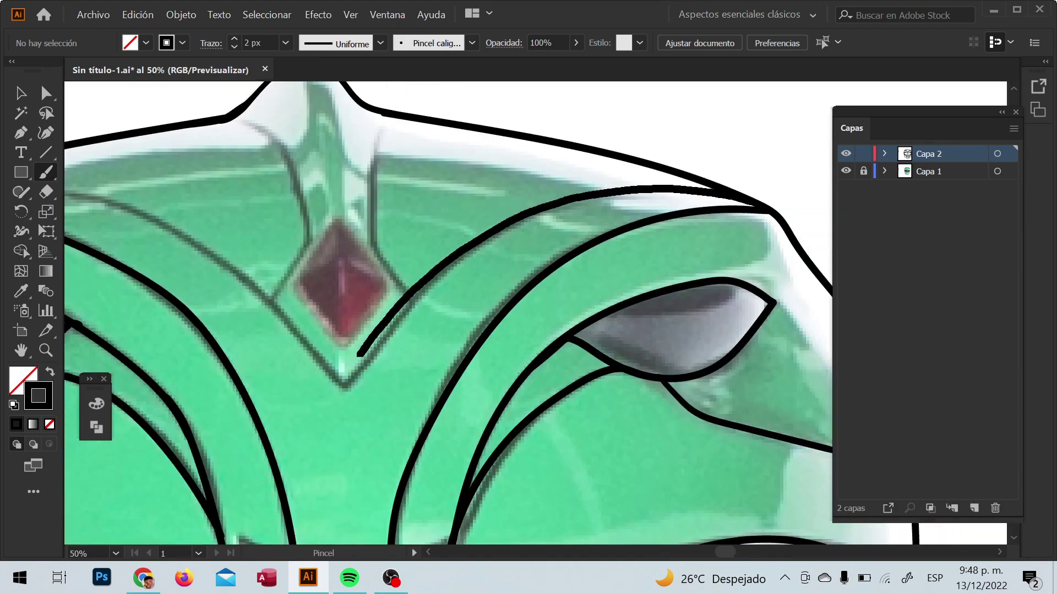
pyautogui.hscroll(-4, 536, 319)
pyautogui.hscroll(-2, 535, 319)
pyautogui.moveTo(302, 205); pyautogui.dragTo(533, 328)
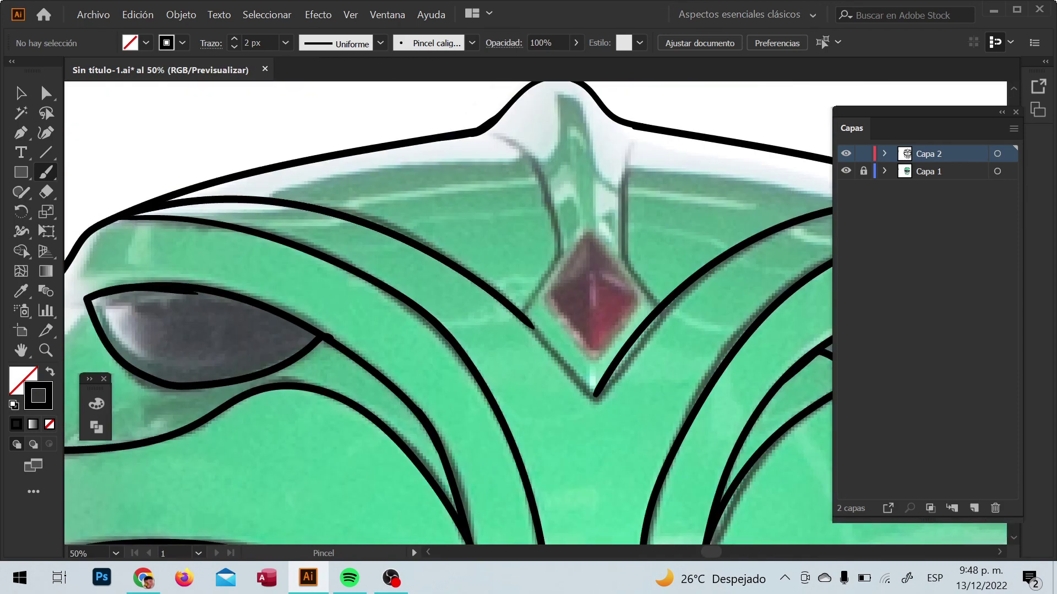
pyautogui.hscroll(3, 534, 327)
pyautogui.moveTo(360, 289); pyautogui.dragTo(461, 392)
pyautogui.scroll(2, 485, 243)
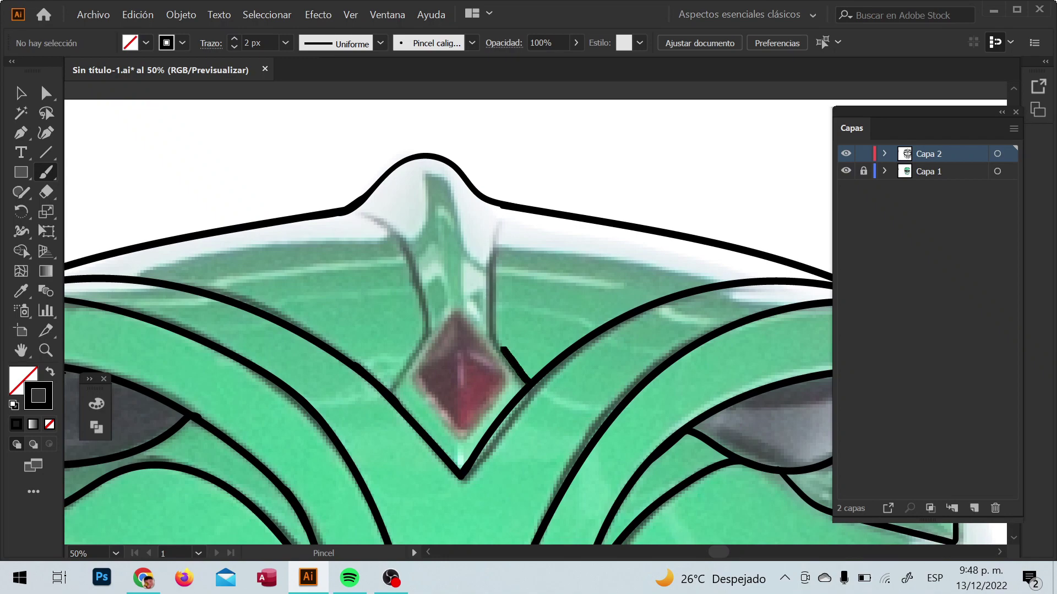
pyautogui.moveTo(460, 437)
pyautogui.mouseDown()
pyautogui.moveTo(393, 318)
pyautogui.moveTo(411, 304)
pyautogui.mouseUp()
# - Check the whole helmet linework in Outline view, then zoom in on the mouth and visor
pyautogui.hotkey('ctrl', '-')
pyautogui.hotkey('ctrl', '-')
pyautogui.hotkey('ctrl', '-')
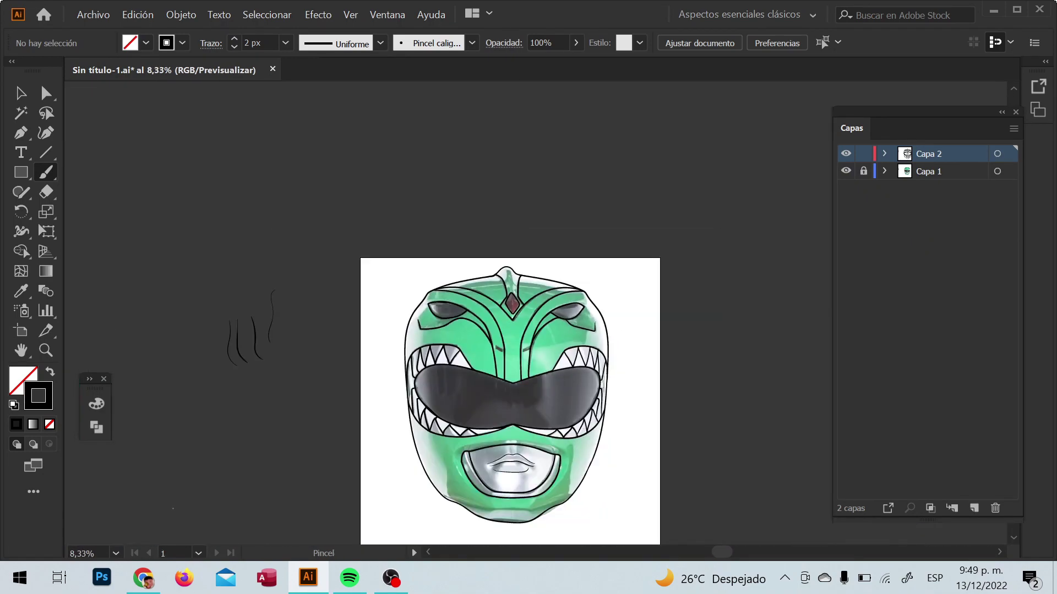
pyautogui.hotkey('ctrl', '+')
pyautogui.hotkey('ctrl', '+')
pyautogui.hotkey('ctrl', '+')
pyautogui.scroll(-10, 535, 314)
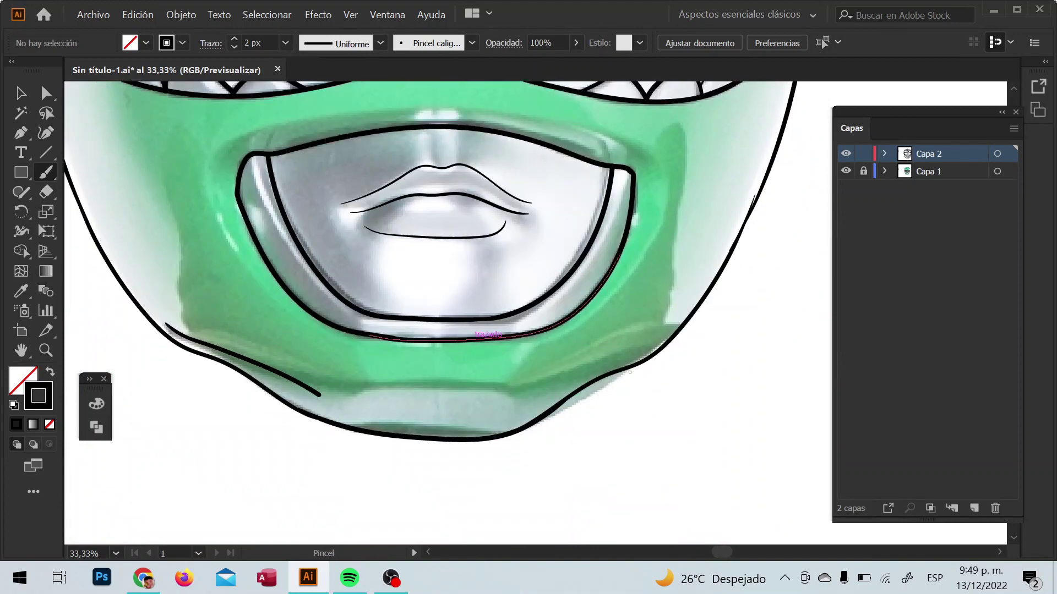
pyautogui.scroll(3, 591, 395)
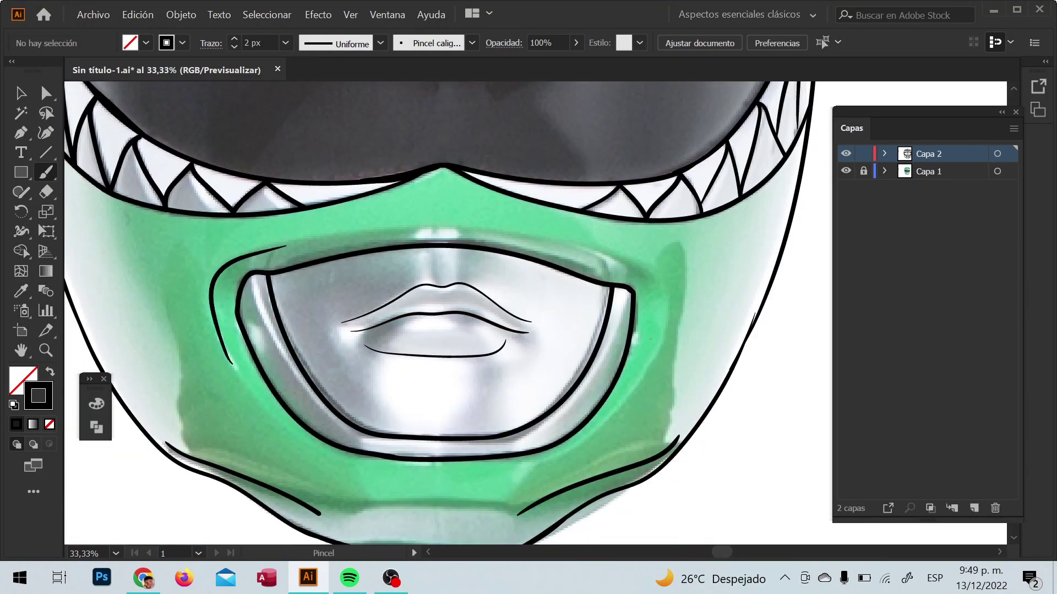
pyautogui.hotkey('ctrl', '0')
pyautogui.hotkey('ctrl', 'y')
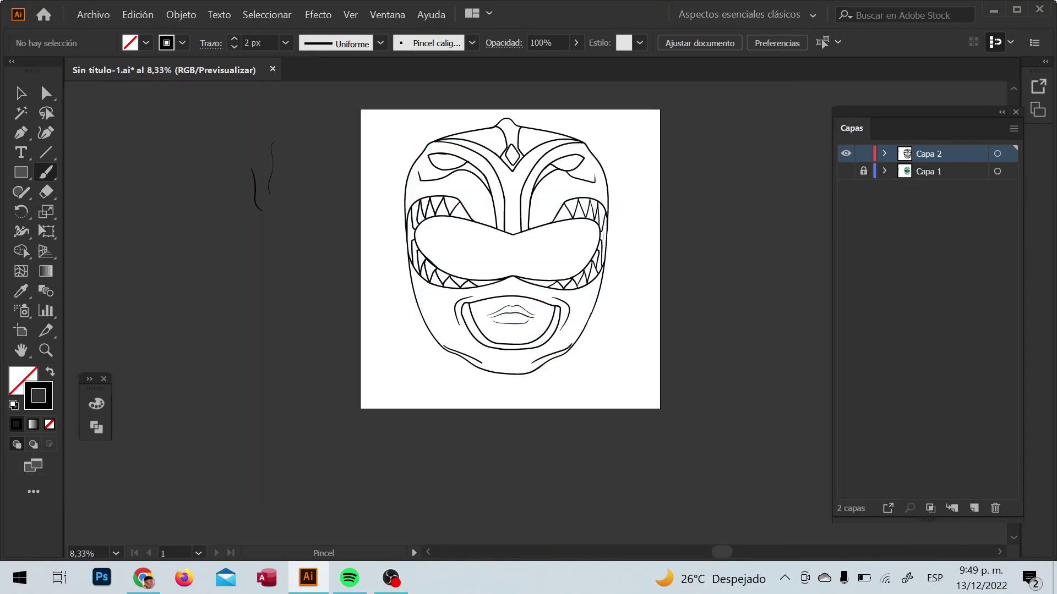
pyautogui.hotkey('ctrl', 'y')
pyautogui.hotkey('ctrl', '+')
pyautogui.hotkey('ctrl', '+')
pyautogui.hotkey('ctrl', '+')
pyautogui.press('n')
pyautogui.hotkey('shift', 'x')
# - Trace the visor's left and right ends as pencil shapes
pyautogui.scroll(10, 535, 314)
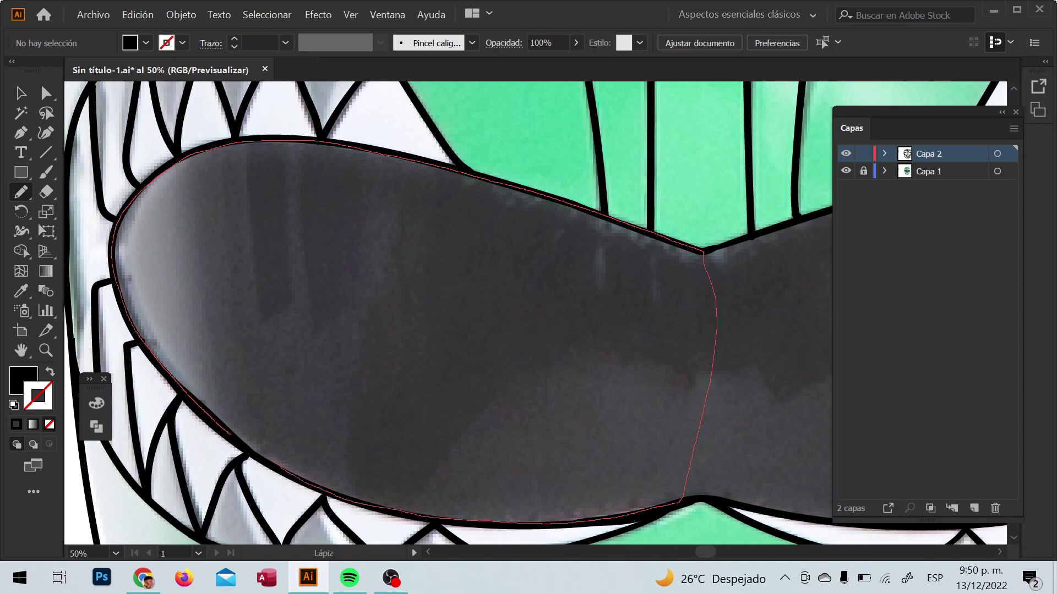
pyautogui.moveTo(231, 434); pyautogui.dragTo(236, 385)
pyautogui.hscroll(5, 536, 314)
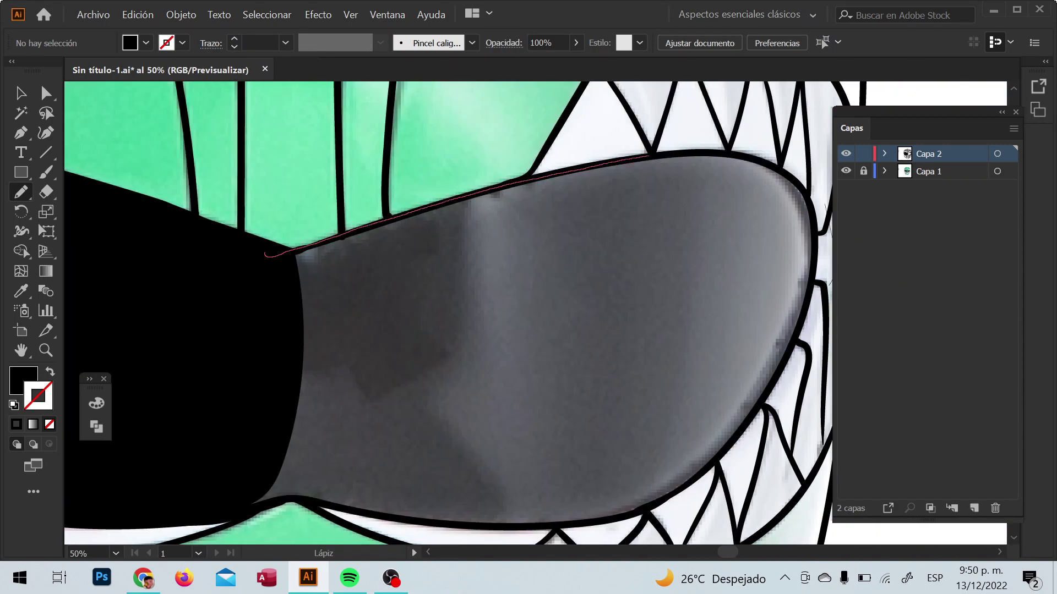
pyautogui.moveTo(809, 208); pyautogui.dragTo(299, 385)
pyautogui.scroll(-2, 496, 303)
pyautogui.moveTo(317, 227); pyautogui.dragTo(220, 401)
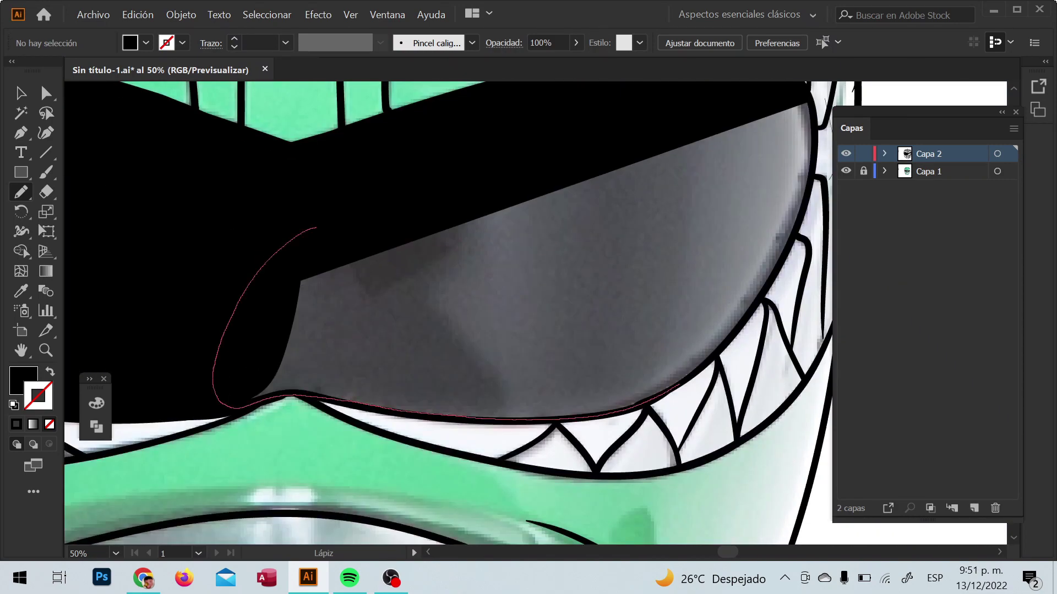
pyautogui.moveTo(259, 230); pyautogui.dragTo(308, 228)
pyautogui.hscroll(3, 496, 303)
pyautogui.moveTo(533, 330); pyautogui.dragTo(591, 146)
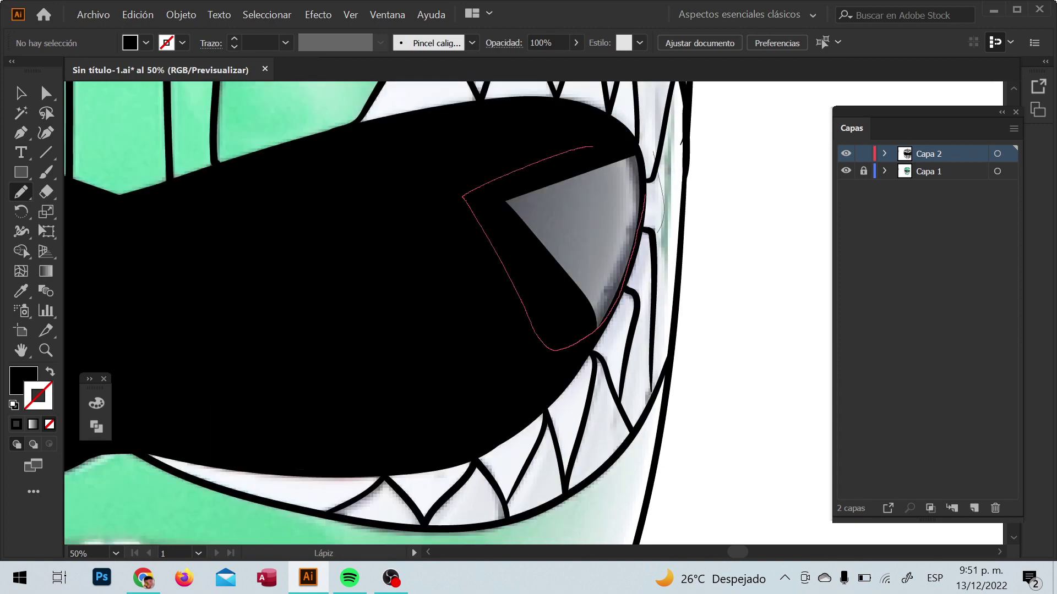
# - Fill the traced visor shapes solid black and fit the helmet in view
pyautogui.press('v')
pyautogui.hotkey('shift', 'x')
pyautogui.hotkey('ctrl', '0')
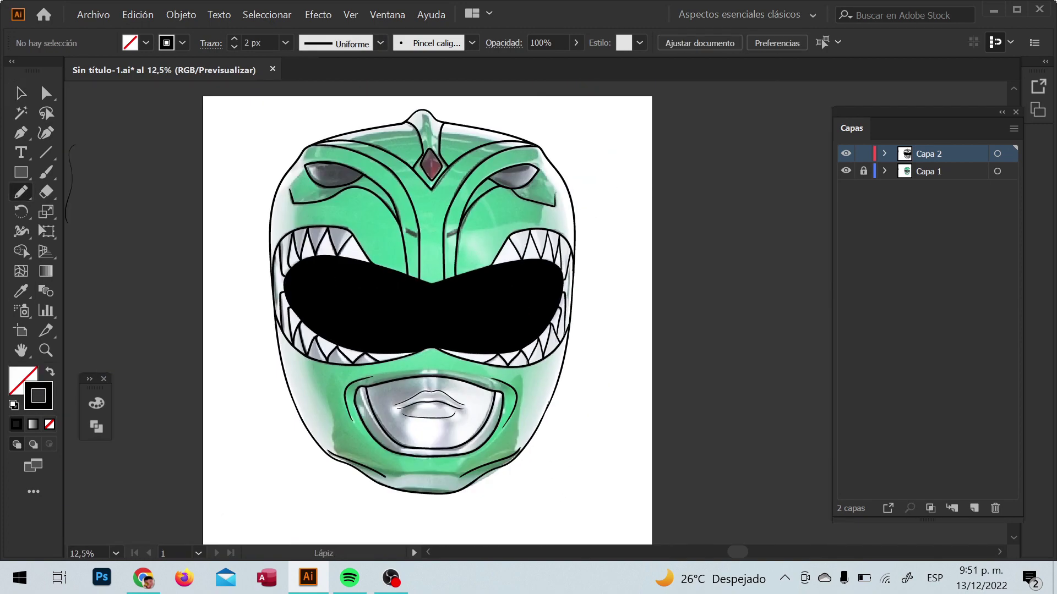
pyautogui.scroll(5, 533, 168)
# - Trace both eyes as black-filled shapes, plus the ridge line beneath one eye
pyautogui.moveTo(436, 261)
pyautogui.mouseDown()
pyautogui.moveTo(311, 231)
pyautogui.moveTo(402, 148)
pyautogui.mouseUp()
pyautogui.click(96, 403)
pyautogui.hotkey('shift', 'x')
pyautogui.moveTo(447, 255); pyautogui.dragTo(440, 256)
pyautogui.moveTo(413, 212); pyautogui.dragTo(458, 179)
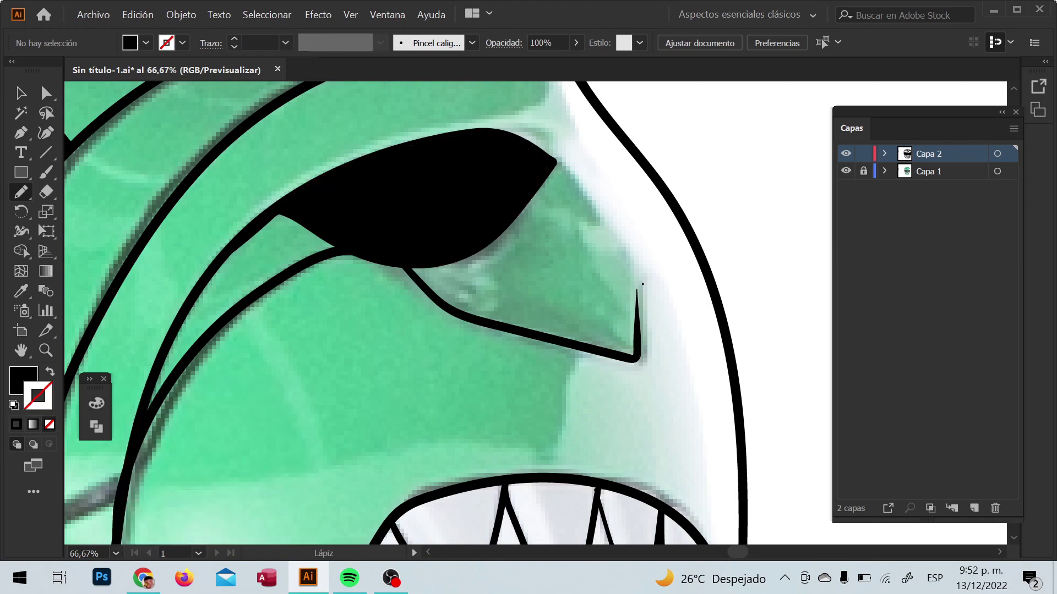
pyautogui.hscroll(-10, 642, 284)
pyautogui.moveTo(567, 190); pyautogui.dragTo(567, 190)
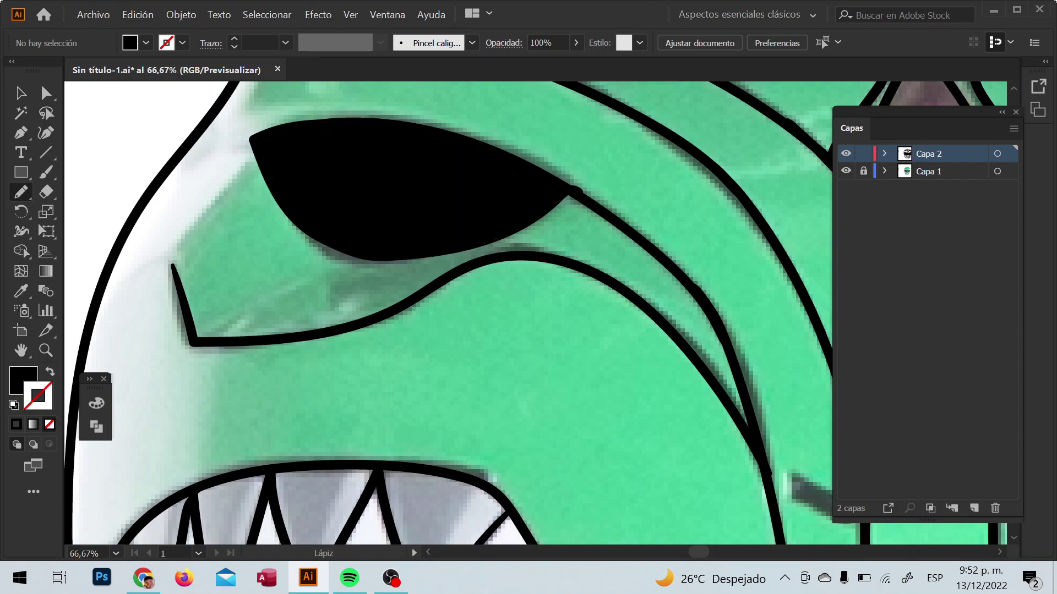
pyautogui.hotkey('ctrl', '-')
pyautogui.hotkey('ctrl', '-')
pyautogui.hotkey('ctrl', '-')
pyautogui.hotkey('ctrl', '+')
pyautogui.hotkey('ctrl', '+')
pyautogui.hotkey('ctrl', '+')
pyautogui.scroll(5, 567, 335)
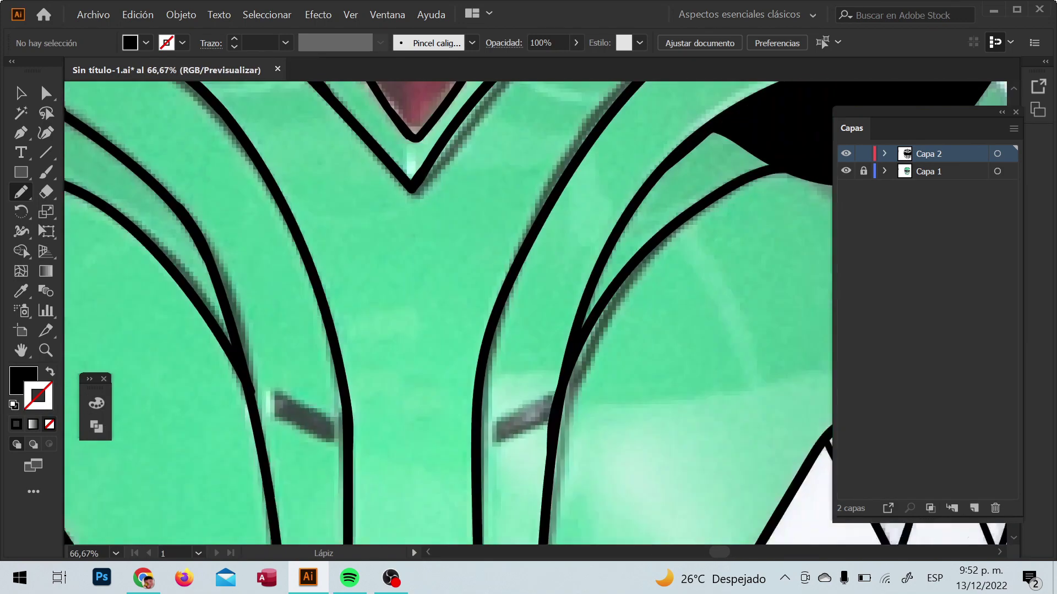
pyautogui.scroll(-2, 566, 335)
# - Draw the two small forehead slits and hide the reference photo layer
pyautogui.moveTo(556, 330); pyautogui.dragTo(495, 379)
pyautogui.moveTo(330, 375); pyautogui.dragTo(330, 374)
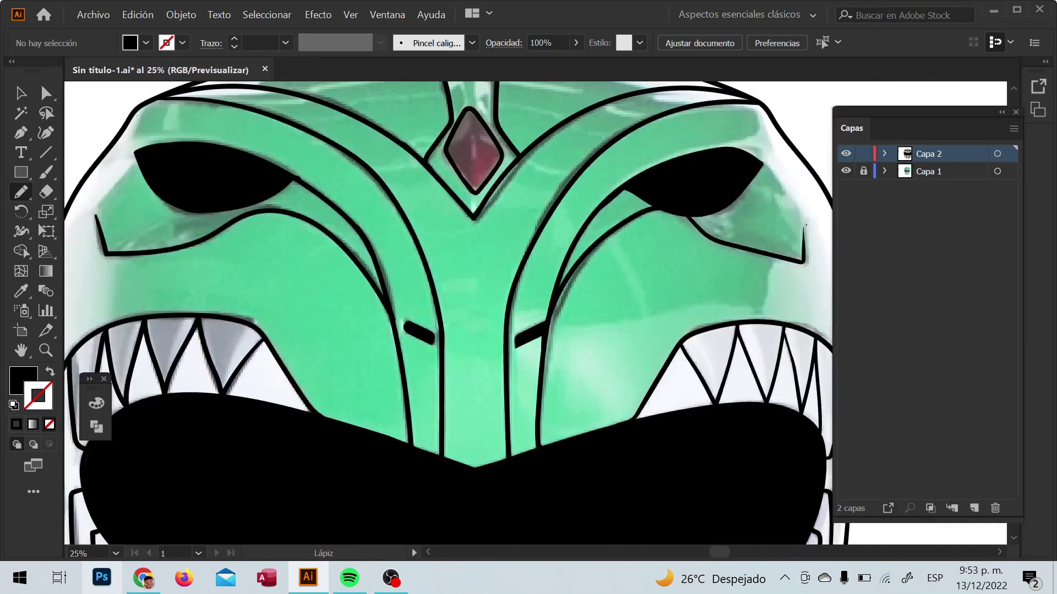
pyautogui.hotkey('ctrl', '-')
pyautogui.hotkey('ctrl', '-')
pyautogui.hotkey('ctrl', '-')
pyautogui.click(846, 172)
pyautogui.hotkey('ctrl', '+')
pyautogui.hotkey('ctrl', '+')
pyautogui.hotkey('ctrl', '+')
pyautogui.hotkey('ctrl', '+')
pyautogui.hotkey('ctrl', '+')
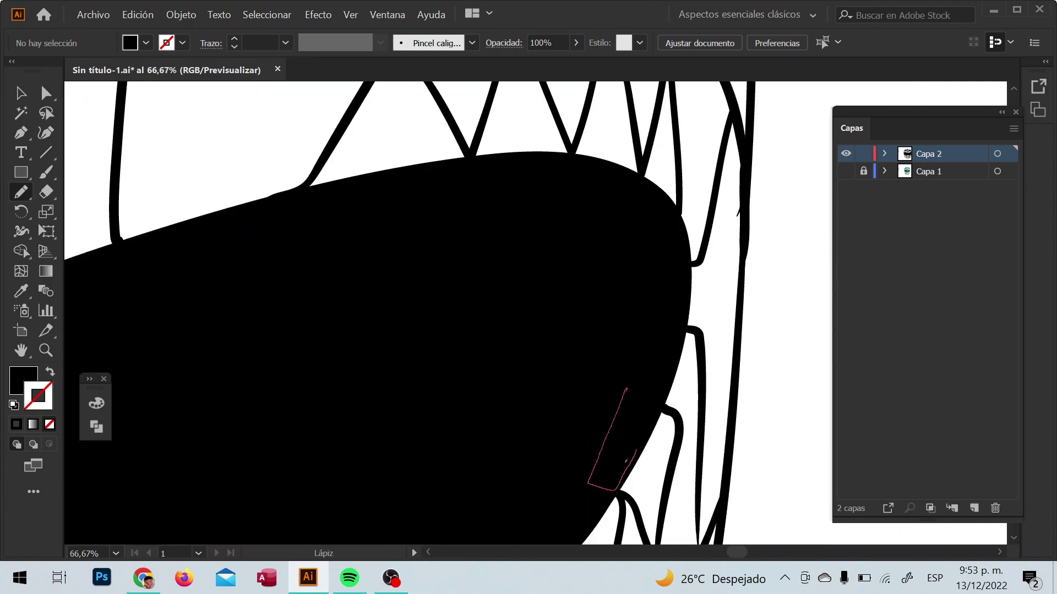
pyautogui.moveTo(610, 328); pyautogui.dragTo(645, 264)
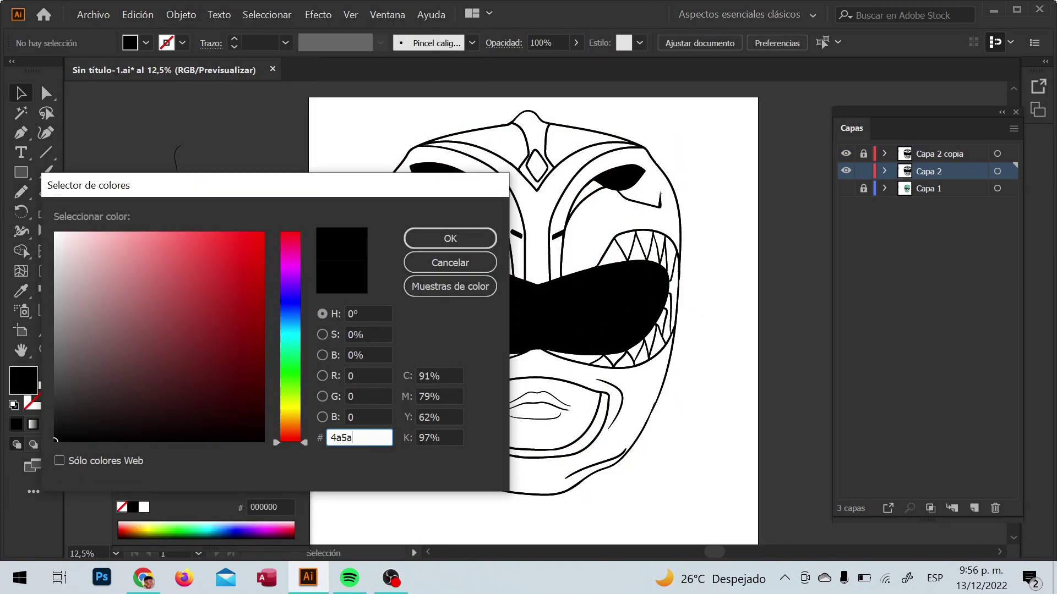
# - Draw a dark green (#1c5118) rectangle over the artboard, sent behind the linework
pyautogui.press('Return')
pyautogui.hotkey('ctrl', '-')
pyautogui.doubleClick(23, 380)
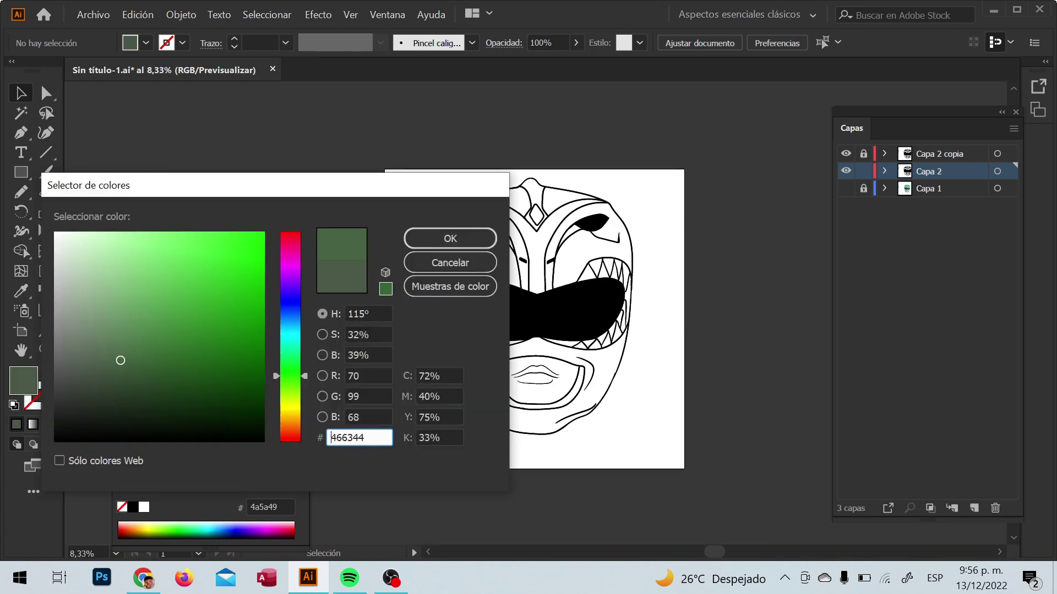
pyautogui.click(198, 367)
pyautogui.press('Return')
pyautogui.press('m')
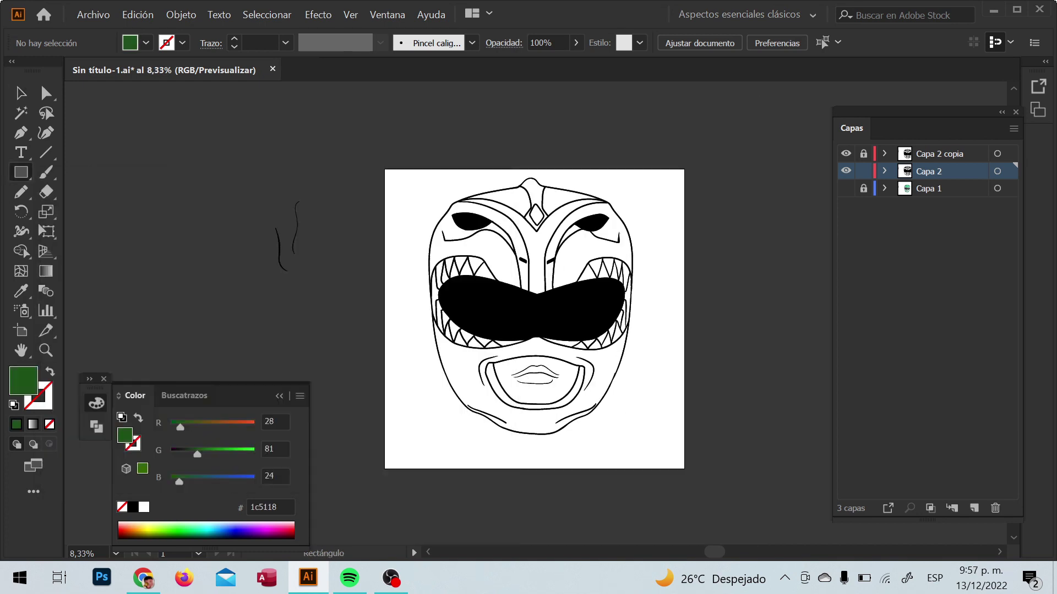
pyautogui.moveTo(399, 169); pyautogui.dragTo(679, 469)
pyautogui.press('v')
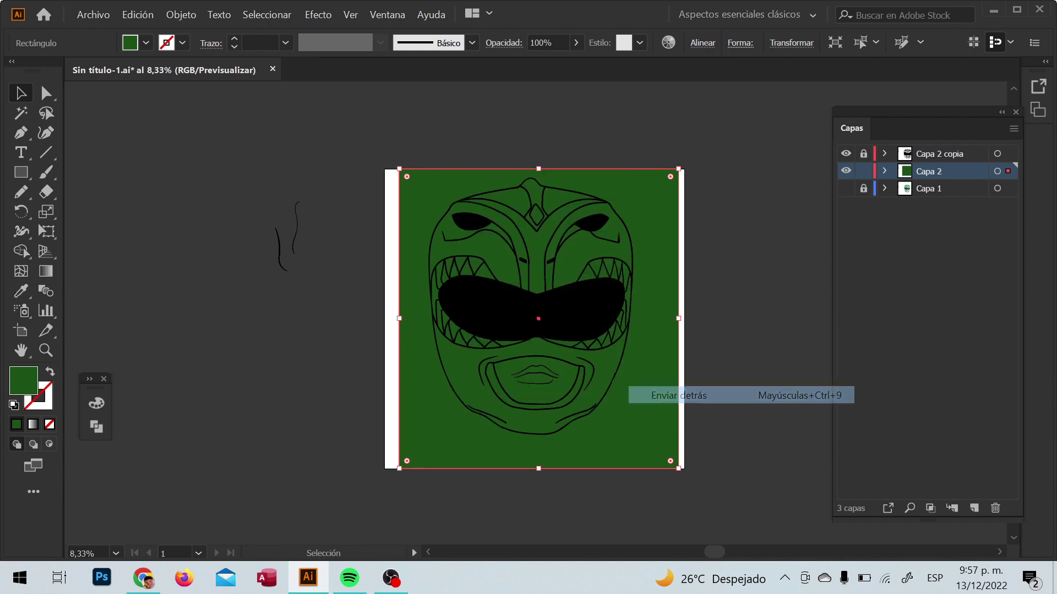
# - Merge all artwork with Pathfinder, ungroup it, and delete the green outside the helmet
pyautogui.hotkey('ctrl', 'a')
pyautogui.click(97, 426)
pyautogui.click(190, 483)
pyautogui.rightClick(424, 159)
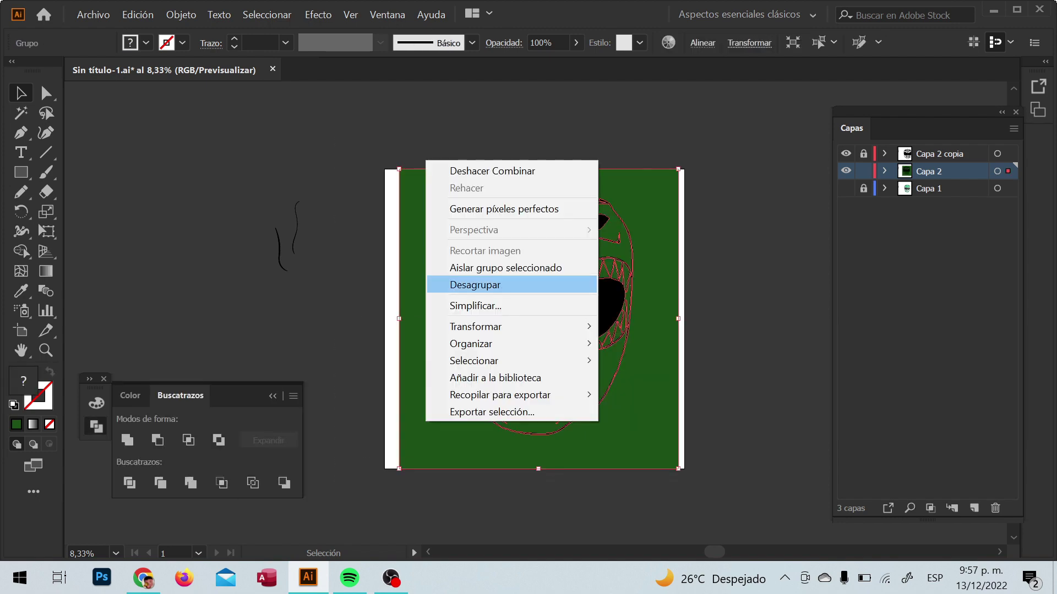
pyautogui.click(476, 283)
pyautogui.hotkey('ctrl', '+')
pyautogui.hotkey('ctrl', '+')
pyautogui.hotkey('ctrl', '-')
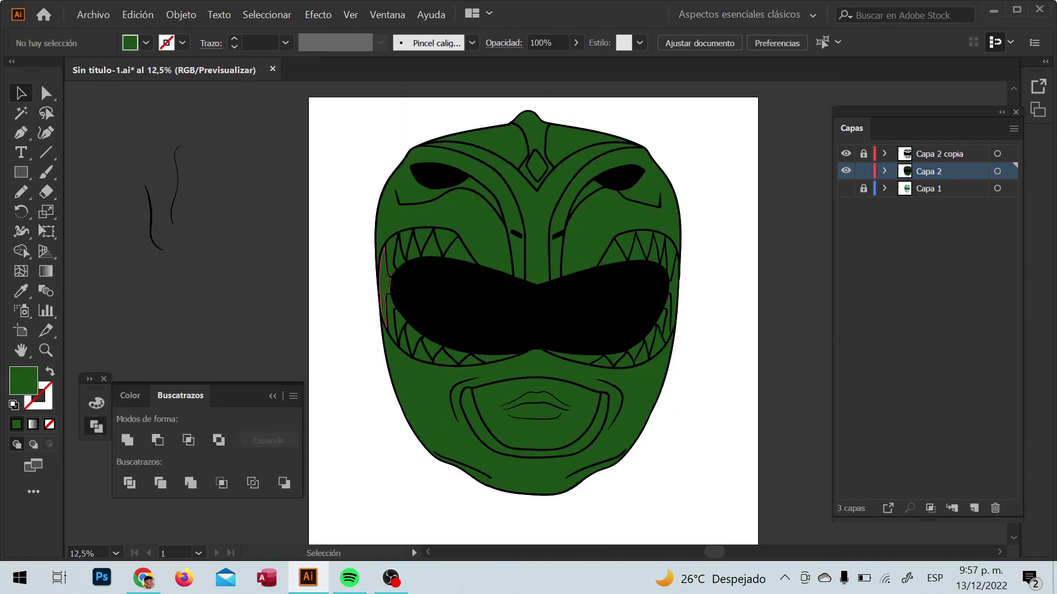
# - Fill the mouth plate with grey #8b918e
pyautogui.click(537, 404)
pyautogui.doubleClick(23, 380)
pyautogui.write('8b918e')
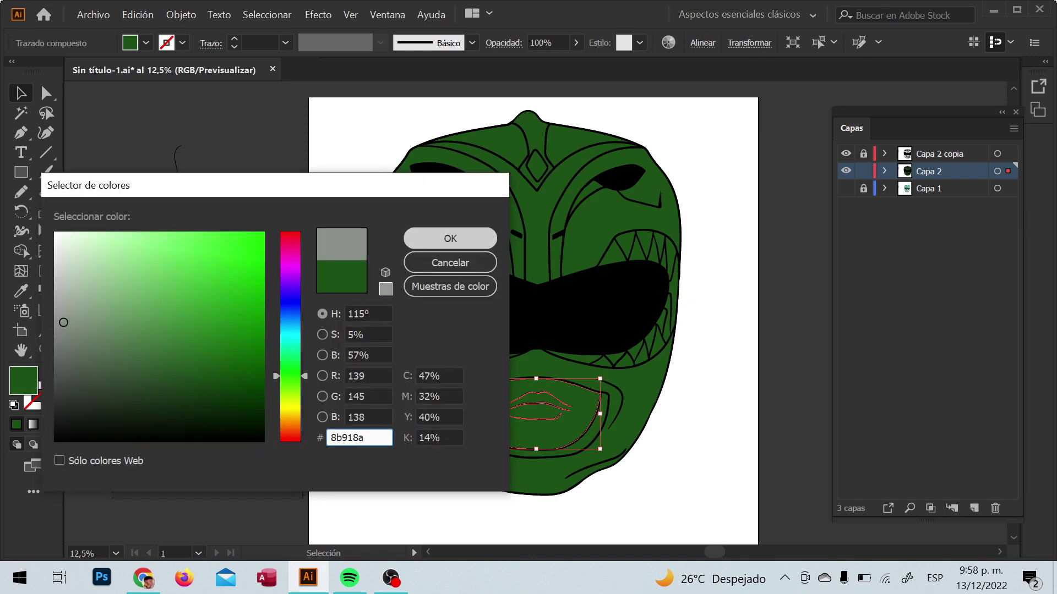
pyautogui.press('Return')
pyautogui.hotkey('ctrl', '+')
pyautogui.press('i')
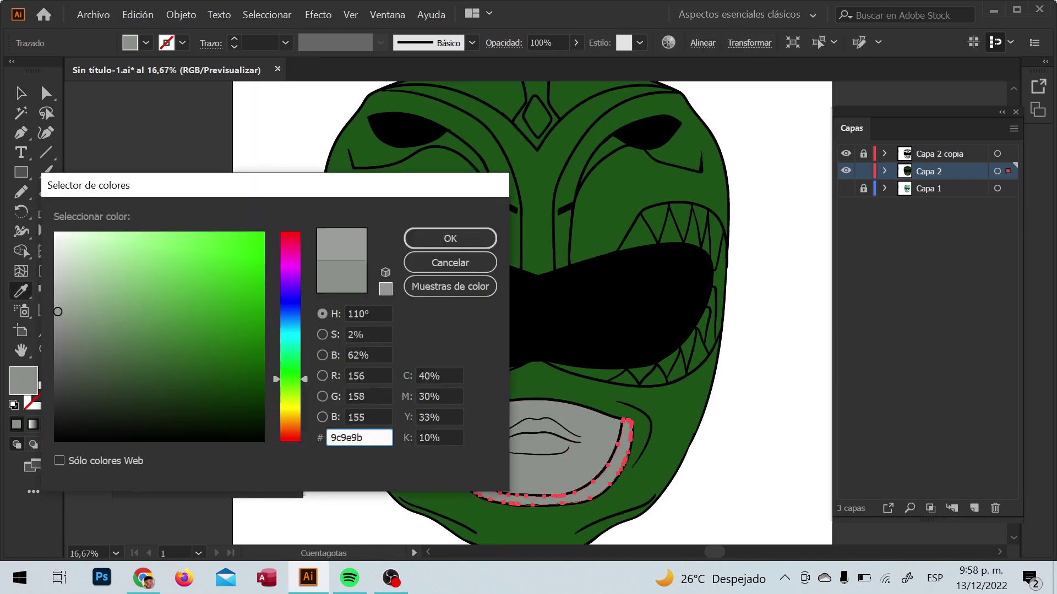
pyautogui.press('v')
# - Select the left and centre teeth and eyedropper the mouth's grey onto them
pyautogui.click(435, 231)
pyautogui.keyDown('shift'); pyautogui.click(397, 222); pyautogui.keyUp('shift')
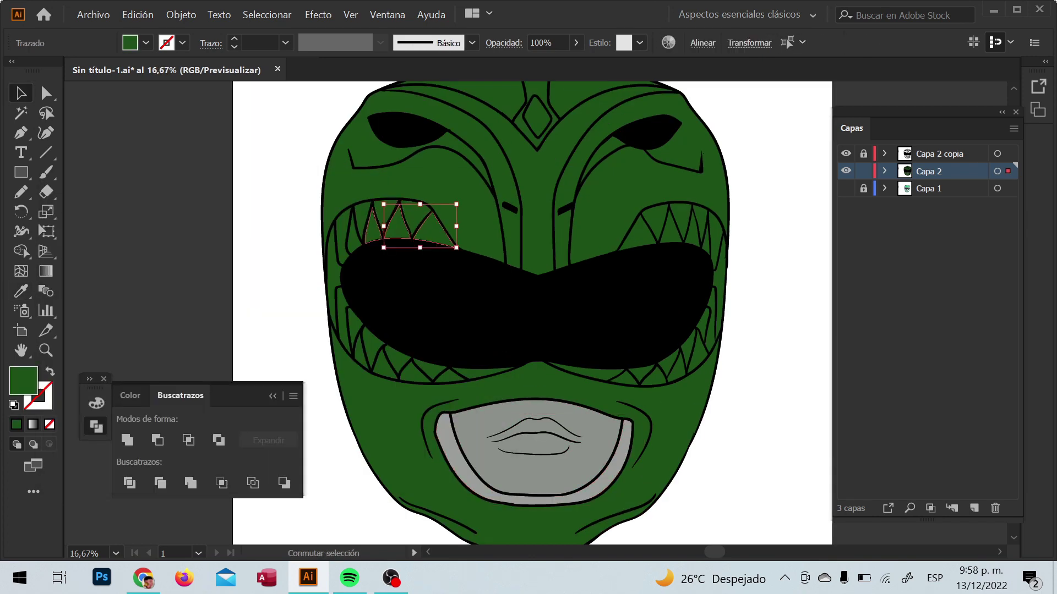
pyautogui.keyDown('shift'); pyautogui.click(365, 226); pyautogui.keyUp('shift')
pyautogui.keyDown('shift'); pyautogui.click(341, 231); pyautogui.keyUp('shift')
pyautogui.keyDown('shift'); pyautogui.click(354, 331); pyautogui.keyUp('shift')
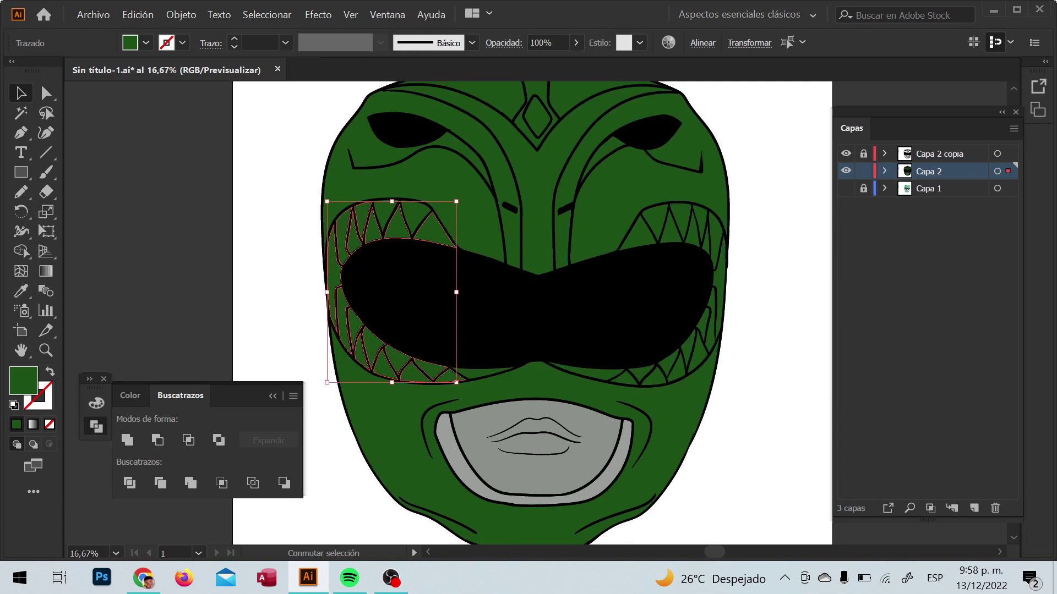
pyautogui.keyDown('shift'); pyautogui.click(496, 370); pyautogui.keyUp('shift')
pyautogui.keyDown('shift'); pyautogui.click(605, 374); pyautogui.keyUp('shift')
pyautogui.keyDown('shift'); pyautogui.click(638, 231); pyautogui.keyUp('shift')
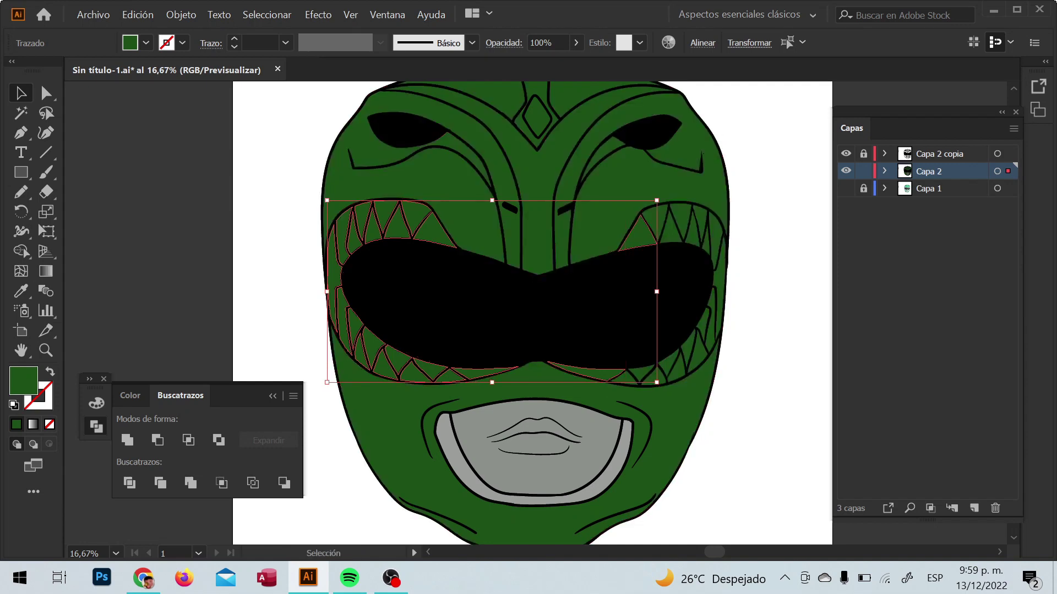
pyautogui.press('i')
pyautogui.click(533, 474)
pyautogui.press('v')
# - Give the right-side teeth the same grey with the Eyedropper
pyautogui.click(654, 223)
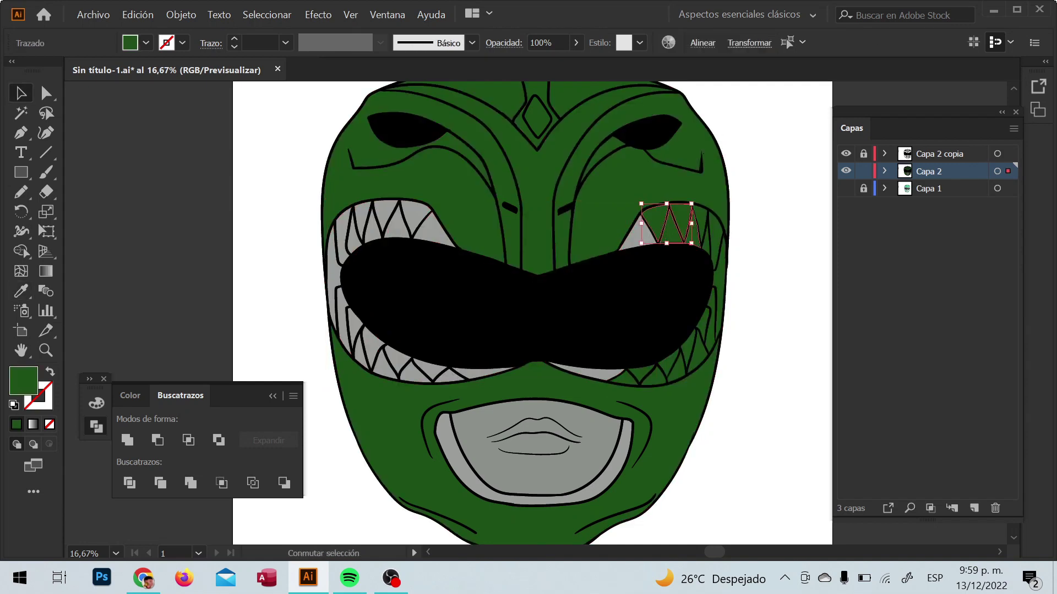
pyautogui.keyDown('shift'); pyautogui.click(715, 242); pyautogui.keyUp('shift')
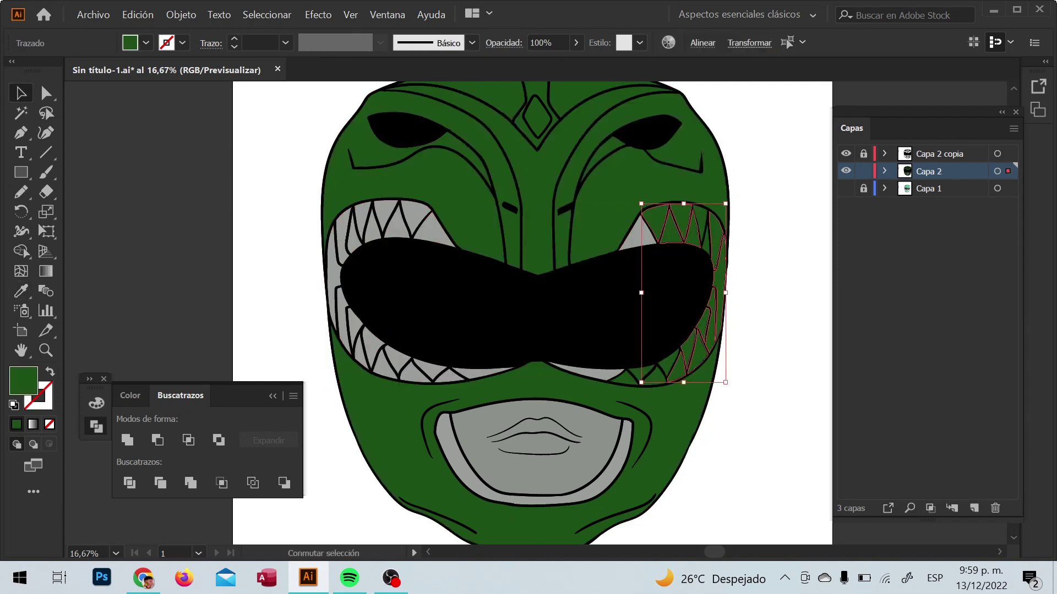
pyautogui.press('i')
pyautogui.click(633, 236)
pyautogui.press('v')
pyautogui.click(677, 308)
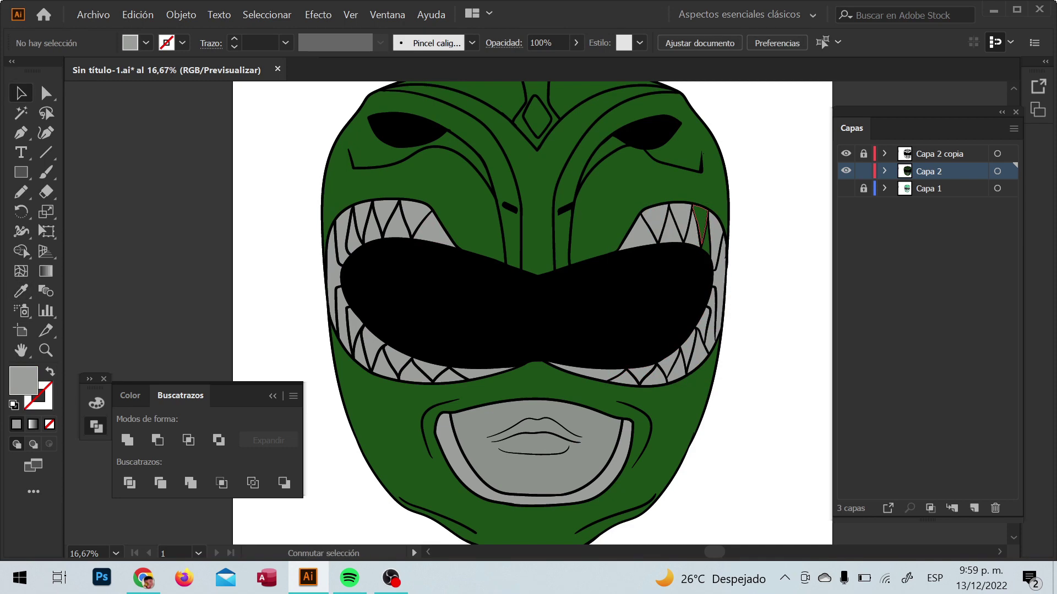
# - Eyedrop the grey onto the last remaining green upper-right tooth
pyautogui.click(700, 223)
pyautogui.press('i')
pyautogui.click(660, 231)
pyautogui.hotkey('ctrl', 'z')
pyautogui.hotkey('ctrl', '+')
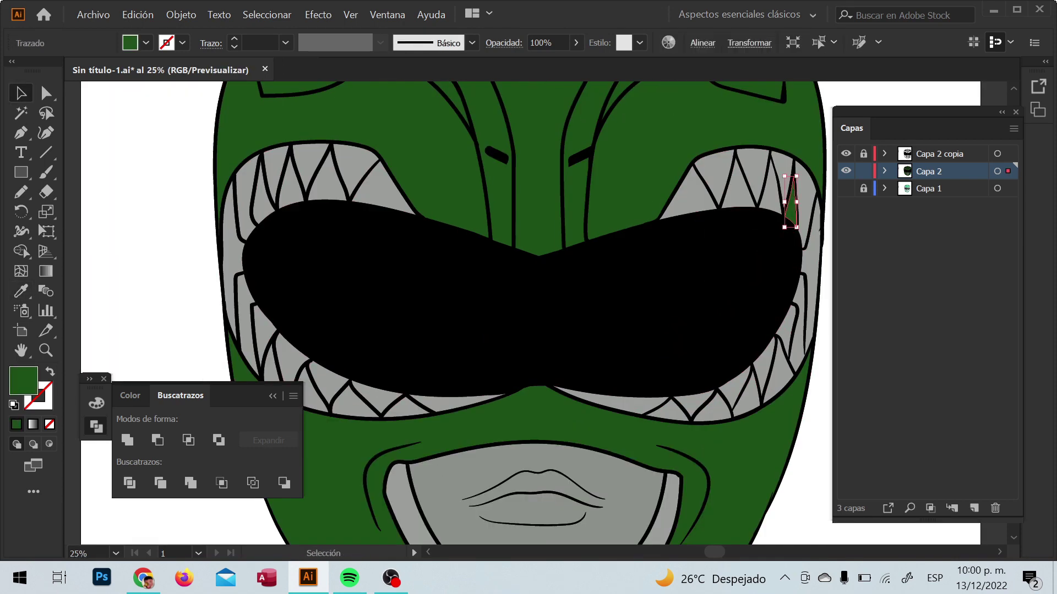
pyautogui.press('i')
pyautogui.click(715, 182)
pyautogui.hotkey('ctrl', '-')
# - Fill the forehead diamond with dark red #2b0a10 and deselect everything
pyautogui.press('v')
pyautogui.hotkey('ctrl', '+')
pyautogui.click(521, 130)
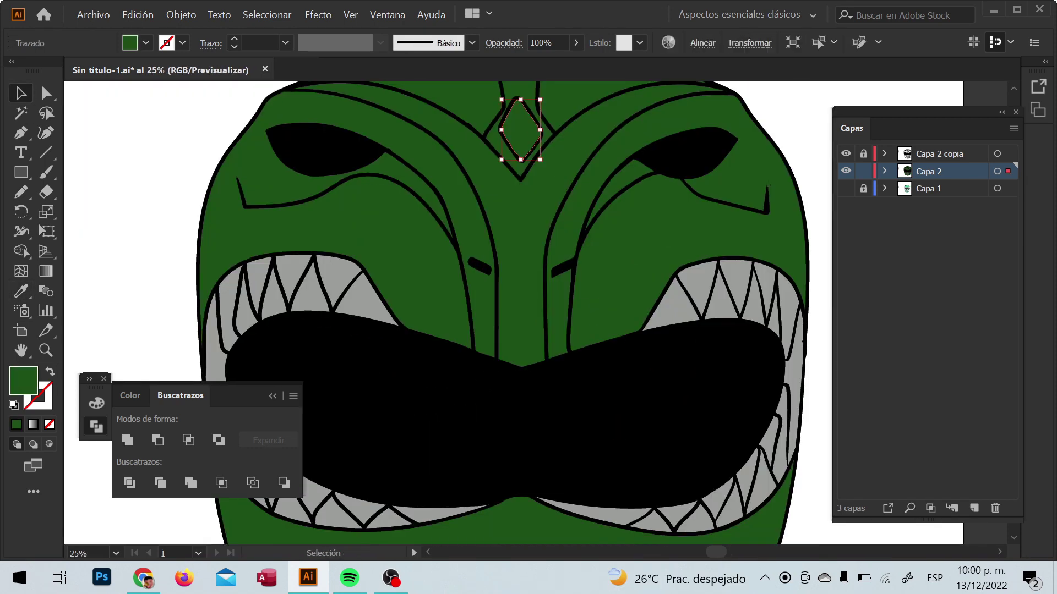
pyautogui.doubleClick(23, 380)
pyautogui.write('2b0a10')
pyautogui.press('Return')
pyautogui.hotkey('ctrl', '-')
pyautogui.hotkey('ctrl', '-')
pyautogui.hotkey('ctrl', '-')
pyautogui.hotkey('ctrl', 'shift', 'a')
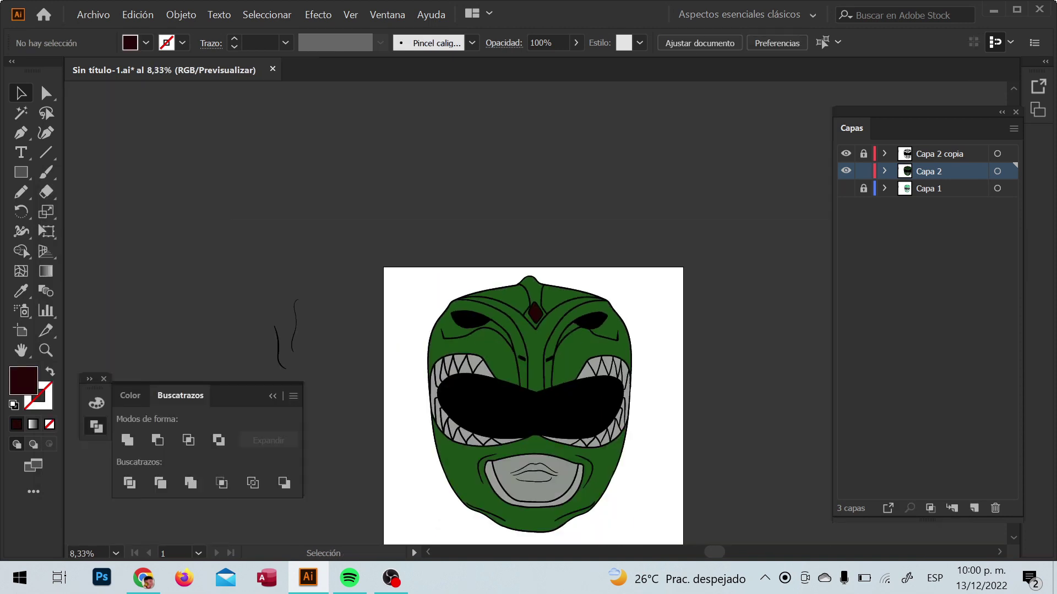
# - Duplicate the coloured artwork layer, remove stray green fills, and add a new empty shading layer
pyautogui.moveTo(936, 171); pyautogui.dragTo(974, 508)
pyautogui.click(863, 188)
pyautogui.click(996, 171)
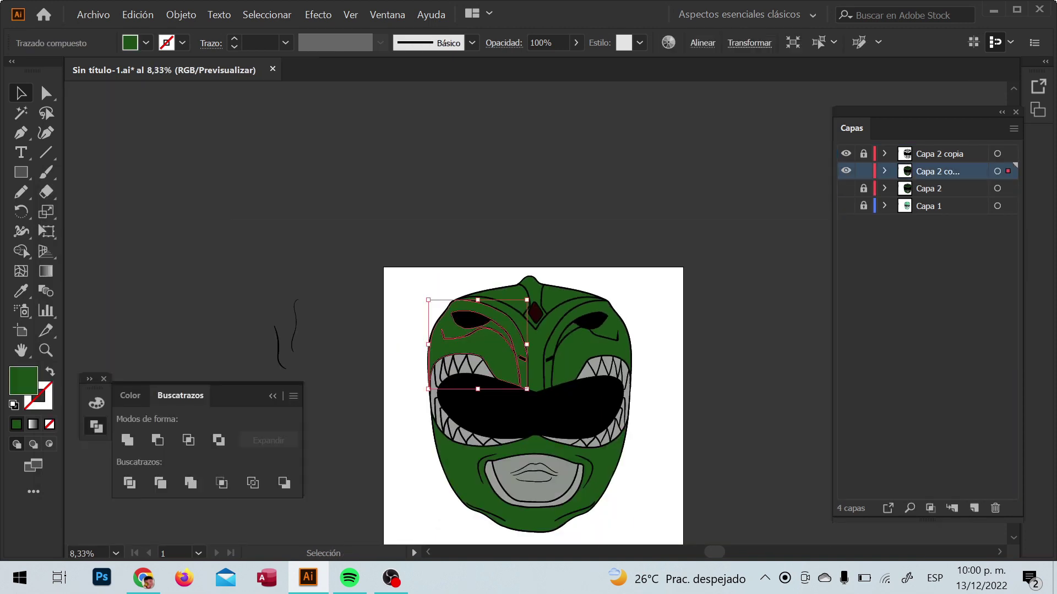
pyautogui.press('Delete')
pyautogui.hotkey('ctrl', '+')
pyautogui.hotkey('ctrl', '+')
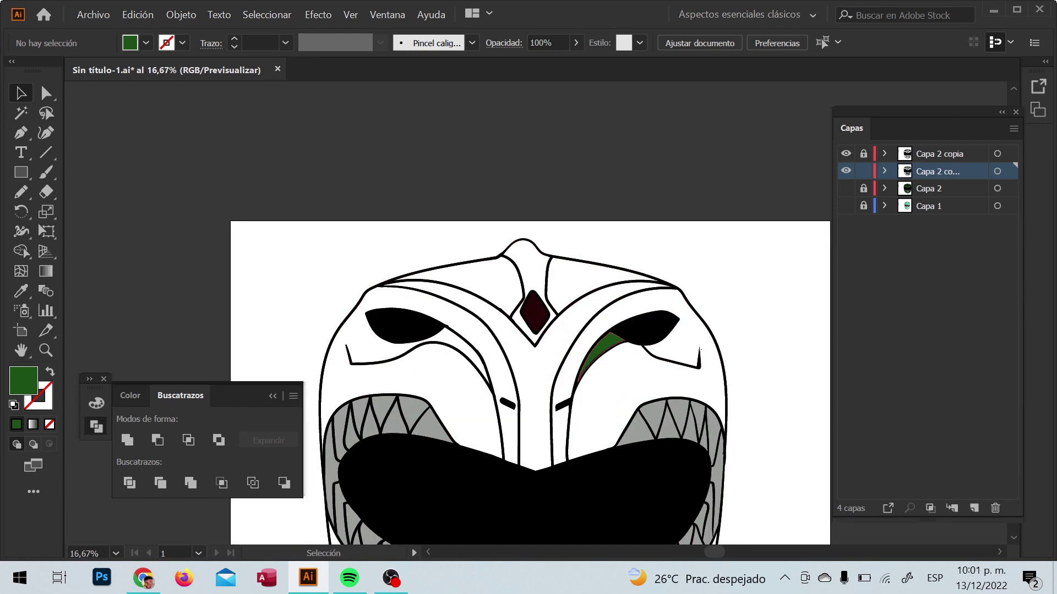
pyautogui.hotkey('ctrl', '-')
pyautogui.hotkey('ctrl', '-')
pyautogui.hotkey('ctrl', '-')
pyautogui.click(845, 188)
pyautogui.click(864, 171)
pyautogui.click(935, 189)
pyautogui.click(974, 508)
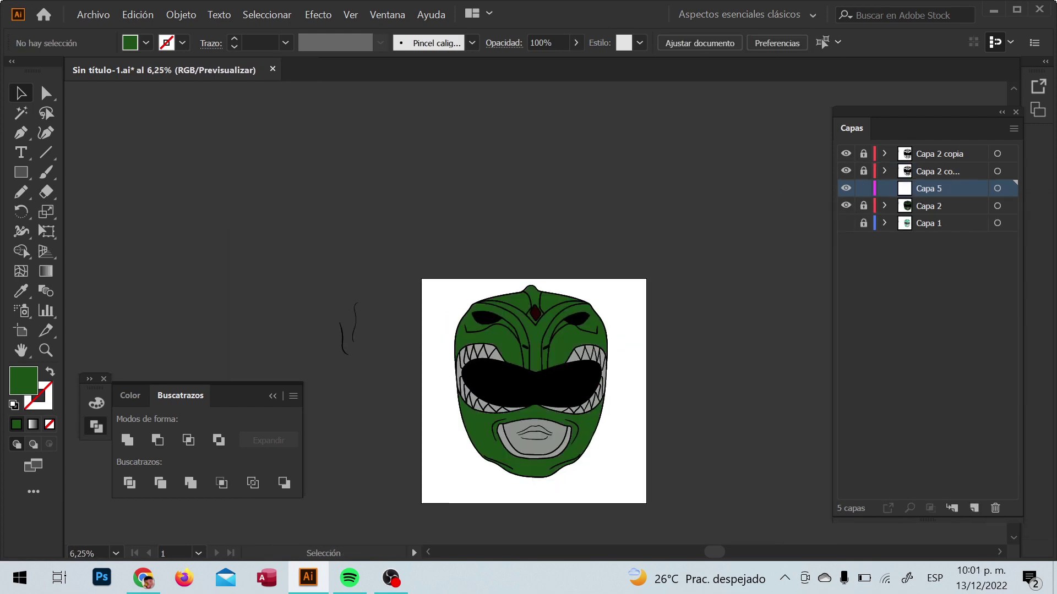
# - Set the fill colour to the darker shading green #113a0d
pyautogui.hotkey('ctrl', '+')
pyautogui.hotkey('ctrl', '+')
pyautogui.hotkey('ctrl', '+')
pyautogui.doubleClick(24, 380)
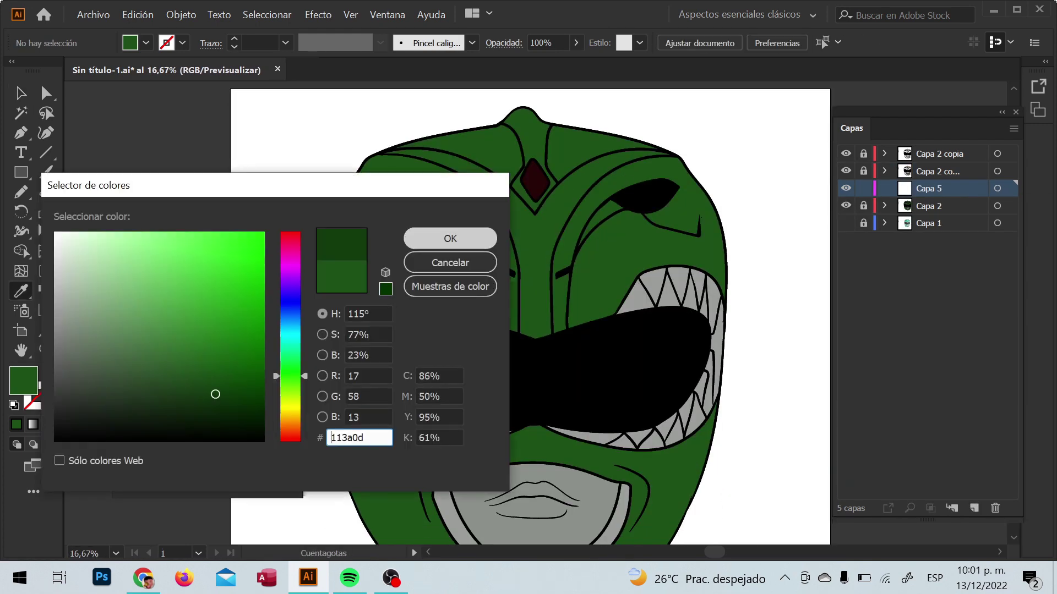
pyautogui.click(448, 236)
pyautogui.hotkey('ctrl', '+')
pyautogui.click(20, 191)
# - Draw dark green shading strokes along the upper-right eye band
pyautogui.hotkey('ctrl', '+')
pyautogui.moveTo(436, 342); pyautogui.dragTo(438, 340)
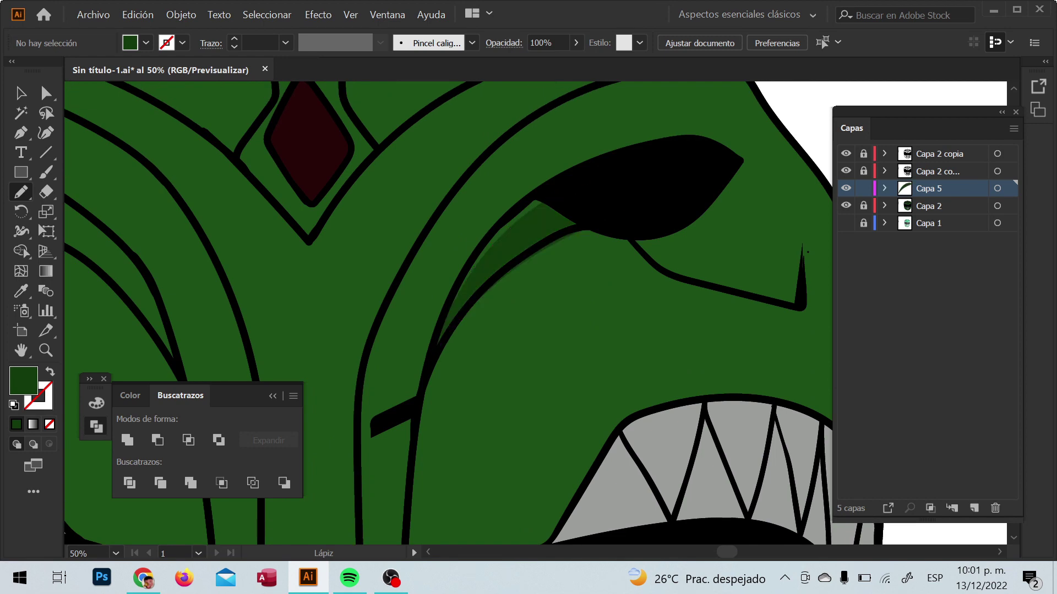
pyautogui.hscroll(5, 528, 319)
pyautogui.moveTo(479, 219); pyautogui.dragTo(617, 252)
pyautogui.moveTo(412, 138)
pyautogui.mouseDown()
pyautogui.moveTo(492, 310)
pyautogui.moveTo(391, 336)
pyautogui.mouseUp()
# - Add dark green shading shapes beside the teeth
pyautogui.hotkey('ctrl', '0')
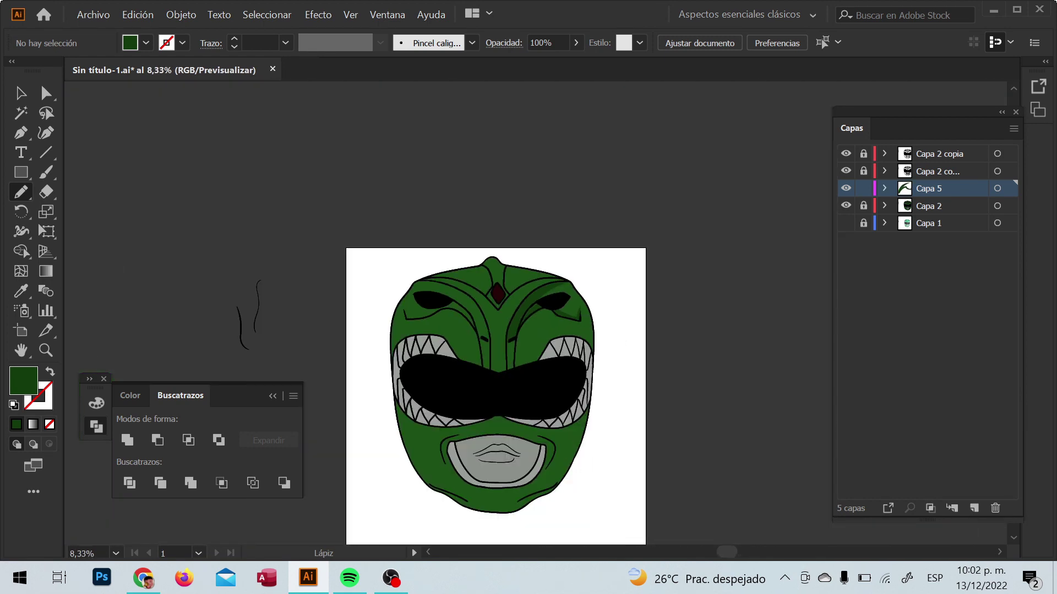
pyautogui.scroll(3, 495, 331)
pyautogui.moveTo(476, 209); pyautogui.dragTo(418, 440)
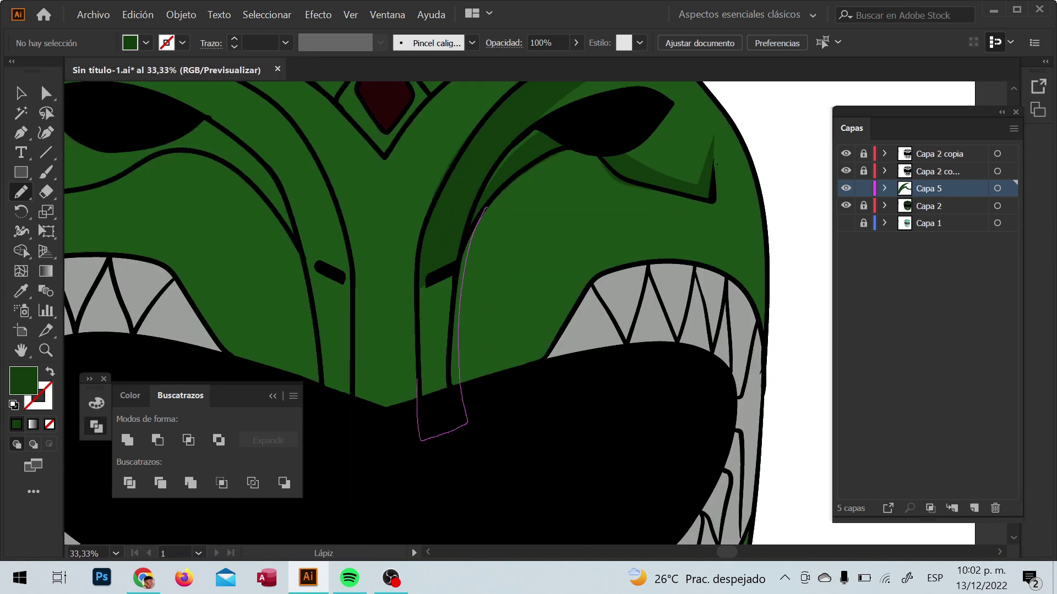
pyautogui.scroll(1, 323, 315)
pyautogui.moveTo(323, 314); pyautogui.dragTo(463, 269)
# - Shade the band beside the eye and the area above the left eye
pyautogui.hscroll(-10, 467, 275)
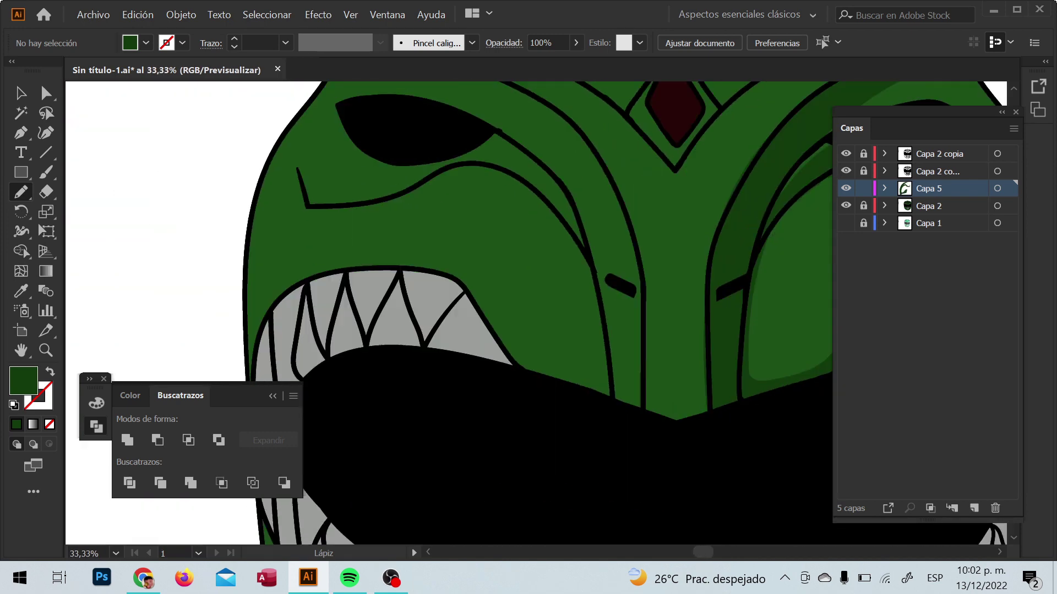
pyautogui.scroll(2, 468, 276)
pyautogui.moveTo(415, 187); pyautogui.dragTo(467, 212)
pyautogui.moveTo(421, 166); pyautogui.dragTo(441, 174)
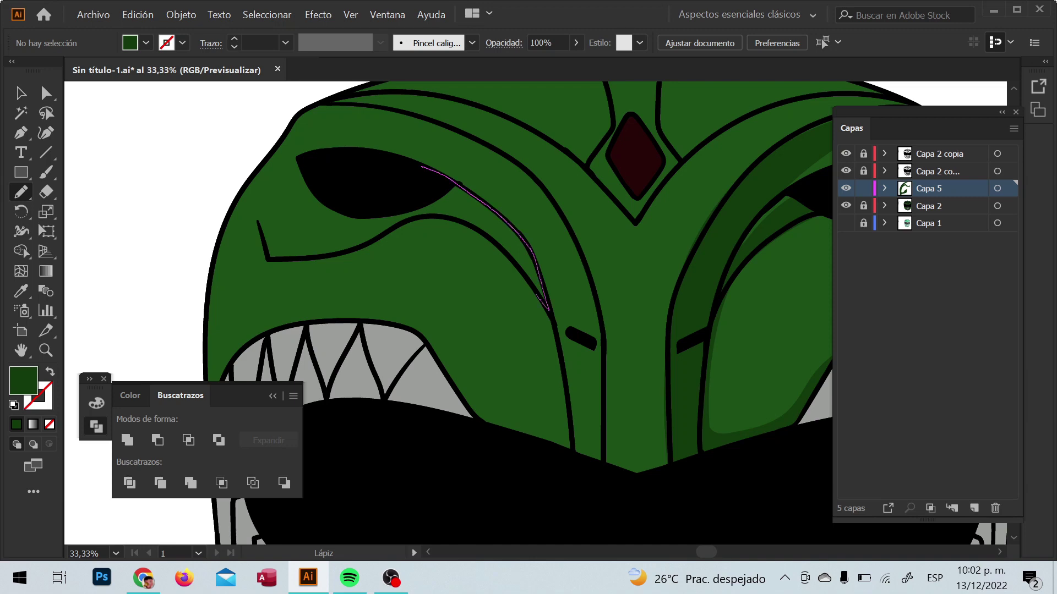
pyautogui.hscroll(3, 467, 275)
pyautogui.scroll(1, 468, 276)
pyautogui.moveTo(279, 178); pyautogui.dragTo(333, 151)
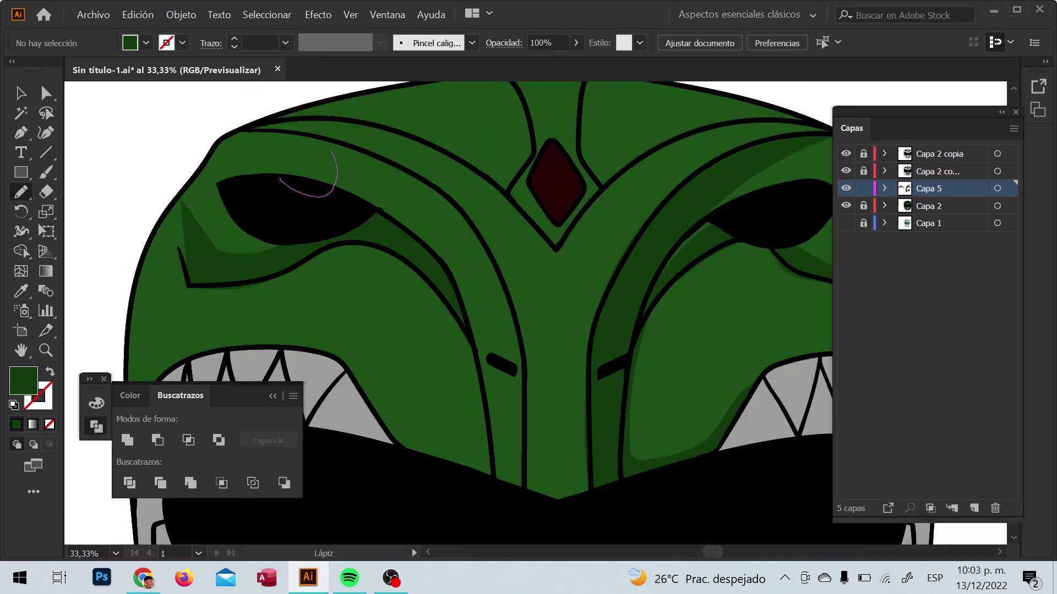
# - Add dark green shading over the right eye area
pyautogui.hotkey('ctrl', '-')
pyautogui.hotkey('ctrl', '-')
pyautogui.hotkey('ctrl', '-')
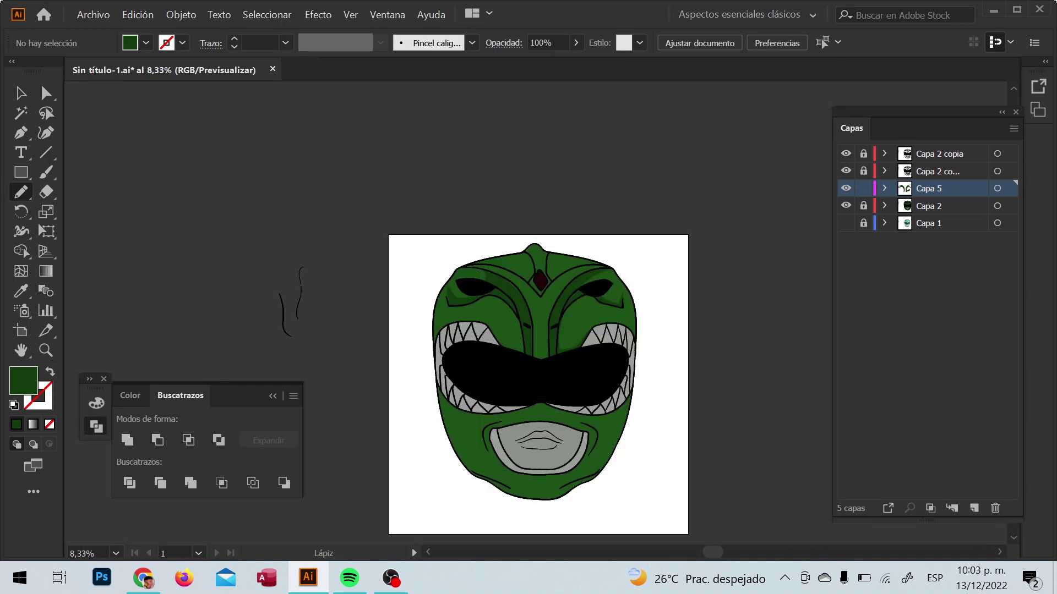
pyautogui.hotkey('ctrl', '+')
pyautogui.hotkey('ctrl', '+')
pyautogui.hotkey('ctrl', '+')
pyautogui.hotkey('ctrl', '+')
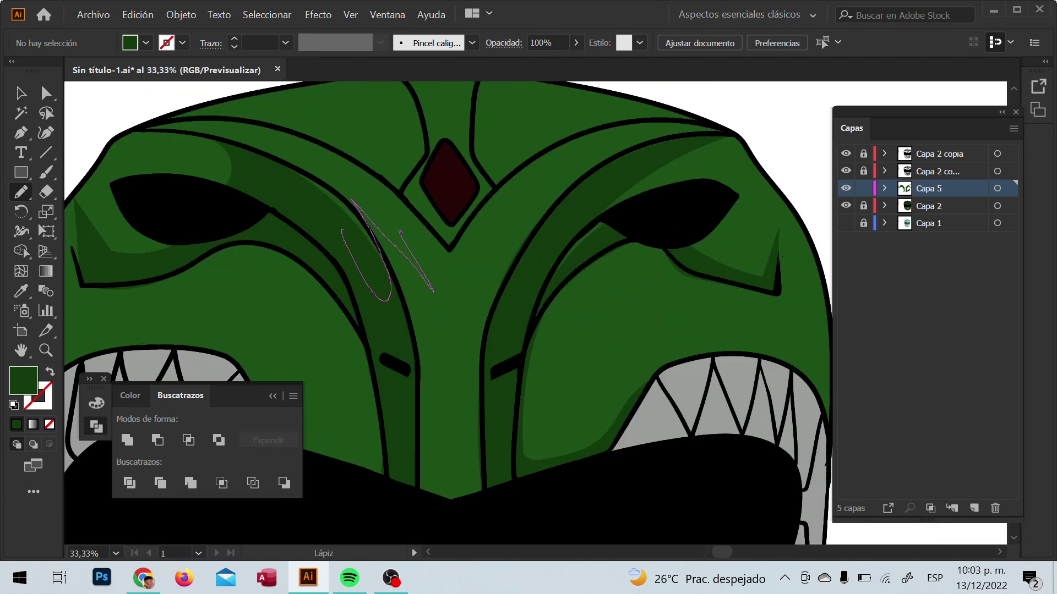
pyautogui.hotkey('ctrl', '-')
pyautogui.hotkey('ctrl', '-')
pyautogui.hotkey('ctrl', '-')
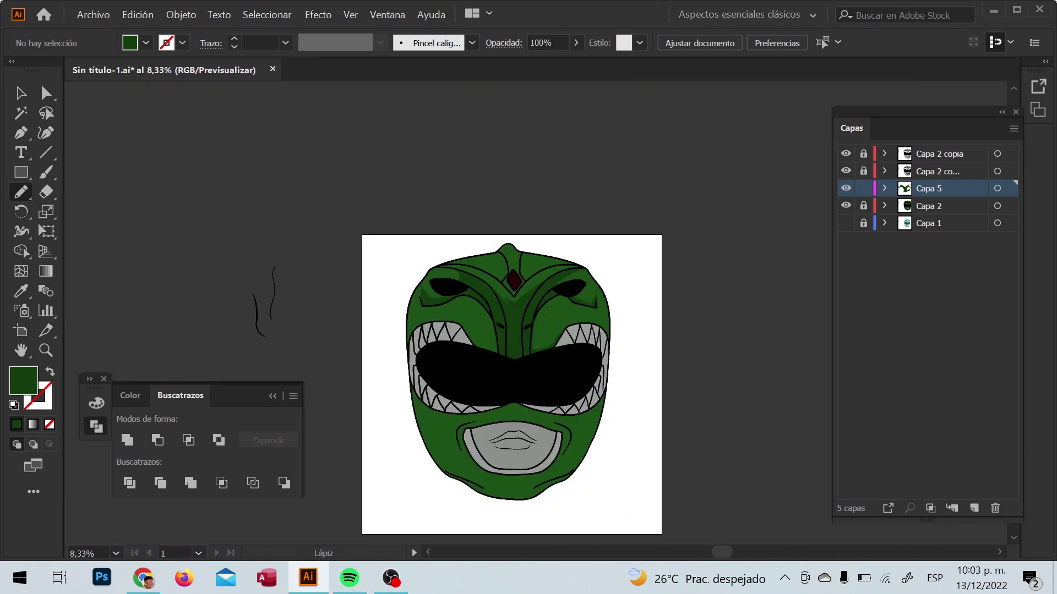
pyautogui.hotkey('ctrl', '+')
pyautogui.hotkey('ctrl', '+')
pyautogui.hotkey('ctrl', '+')
pyautogui.hotkey('ctrl', '+')
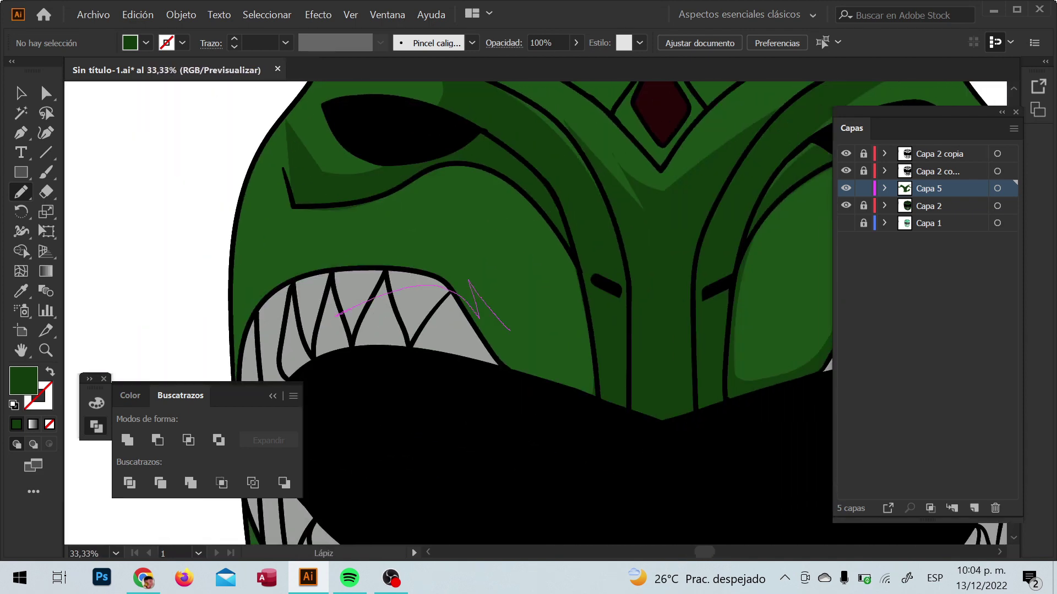
pyautogui.hotkey('ctrl', '-')
pyautogui.hotkey('ctrl', '-')
pyautogui.hotkey('ctrl', '-')
# - Add dark green shading along the chin
pyautogui.hotkey('ctrl', '+')
pyautogui.hotkey('ctrl', '+')
pyautogui.moveTo(629, 297); pyautogui.dragTo(616, 420)
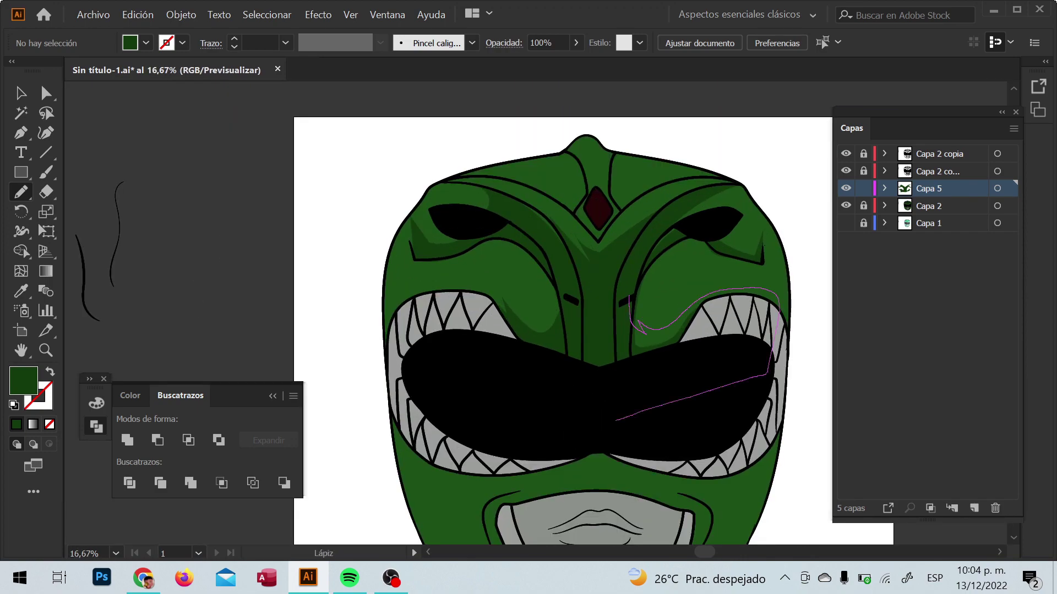
pyautogui.hotkey('ctrl', '-')
pyautogui.scroll(3, 529, 314)
pyautogui.hotkey('ctrl', '+')
pyautogui.hotkey('ctrl', '+')
pyautogui.hotkey('ctrl', '+')
pyautogui.scroll(-5, 529, 314)
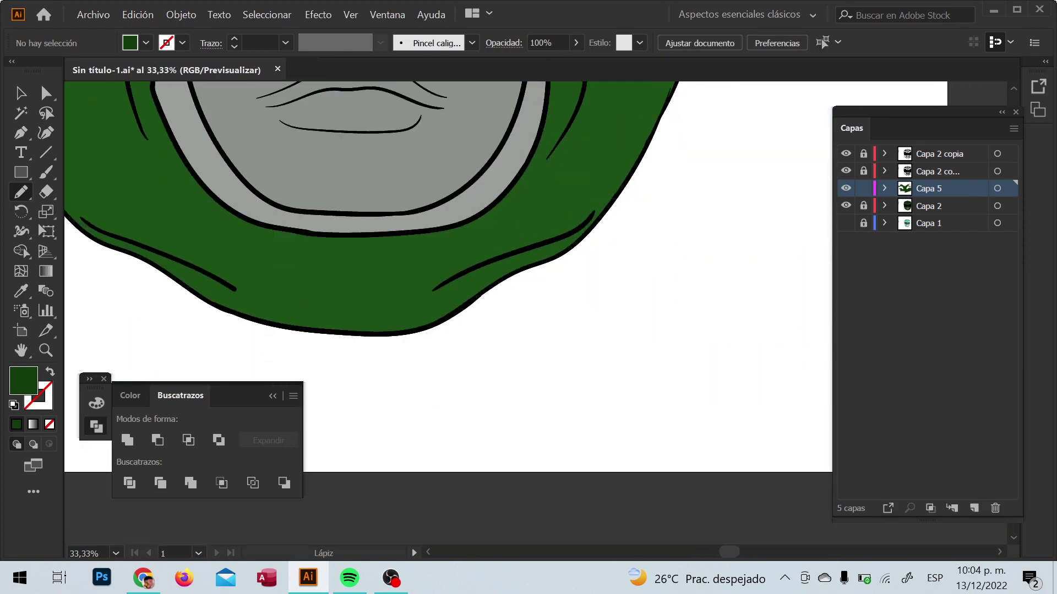
pyautogui.hscroll(-2, 448, 275)
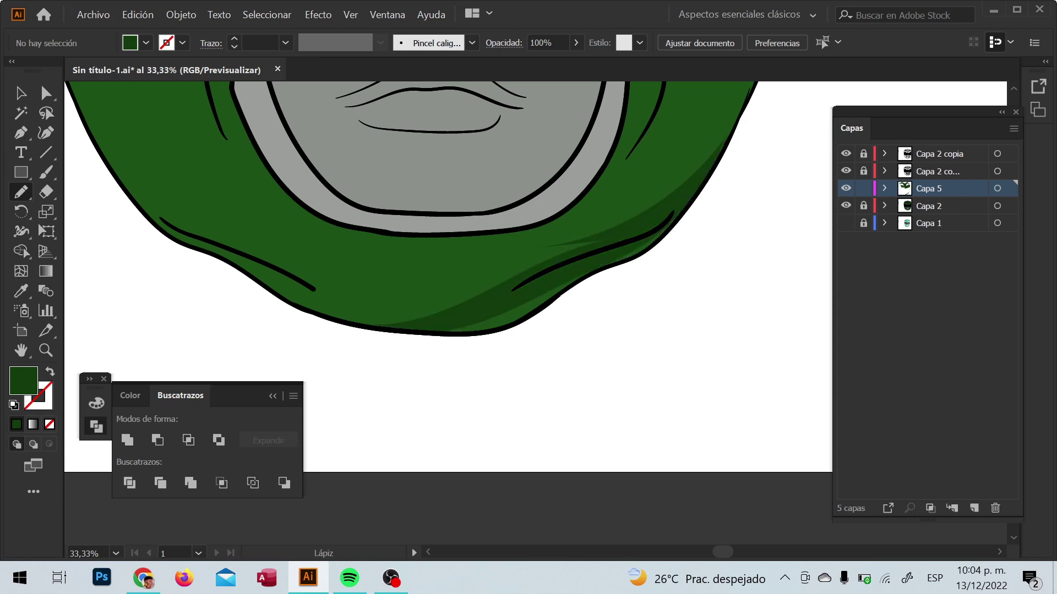
pyautogui.scroll(3, 495, 314)
pyautogui.hscroll(2, 495, 314)
pyautogui.moveTo(543, 355); pyautogui.dragTo(487, 408)
# - Shade the right chin edge and the right side of the mouth plate
pyautogui.hotkey('ctrl', '-')
pyautogui.hotkey('ctrl', '-')
pyautogui.hotkey('ctrl', '-')
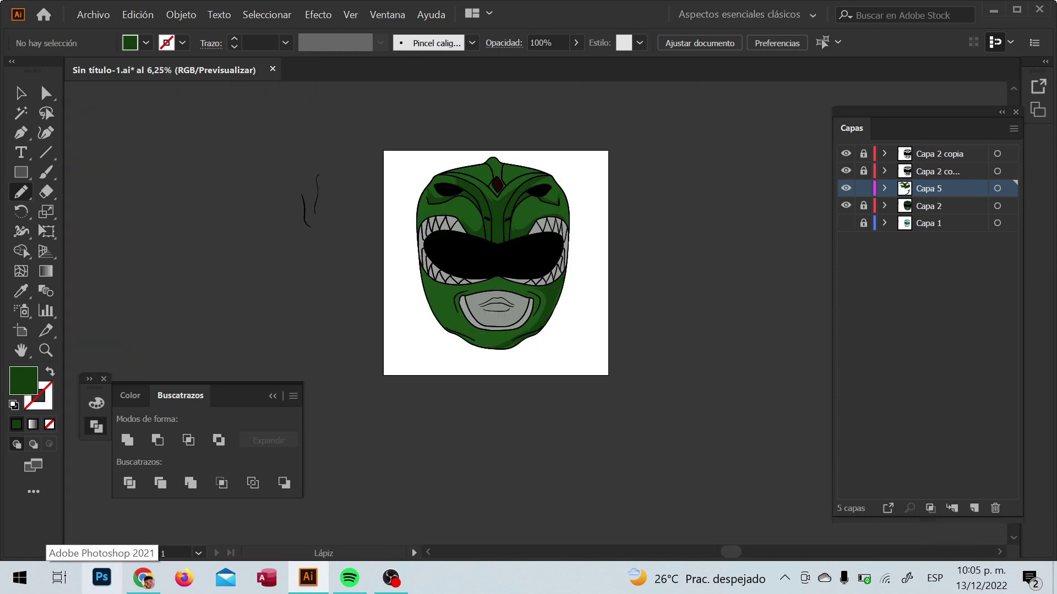
pyautogui.hotkey('ctrl', '+')
pyautogui.hotkey('ctrl', '+')
pyautogui.hotkey('ctrl', '+')
pyautogui.hotkey('ctrl', '+')
pyautogui.hotkey('ctrl', '+')
pyautogui.hotkey('ctrl', '+')
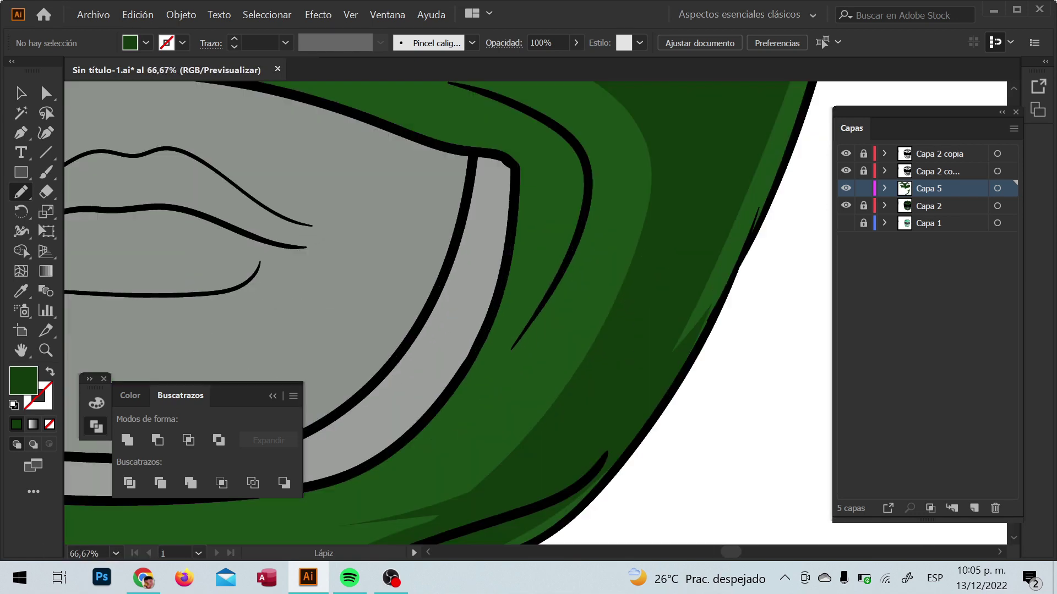
pyautogui.moveTo(587, 392); pyautogui.dragTo(537, 467)
pyautogui.moveTo(557, 225); pyautogui.dragTo(427, 210)
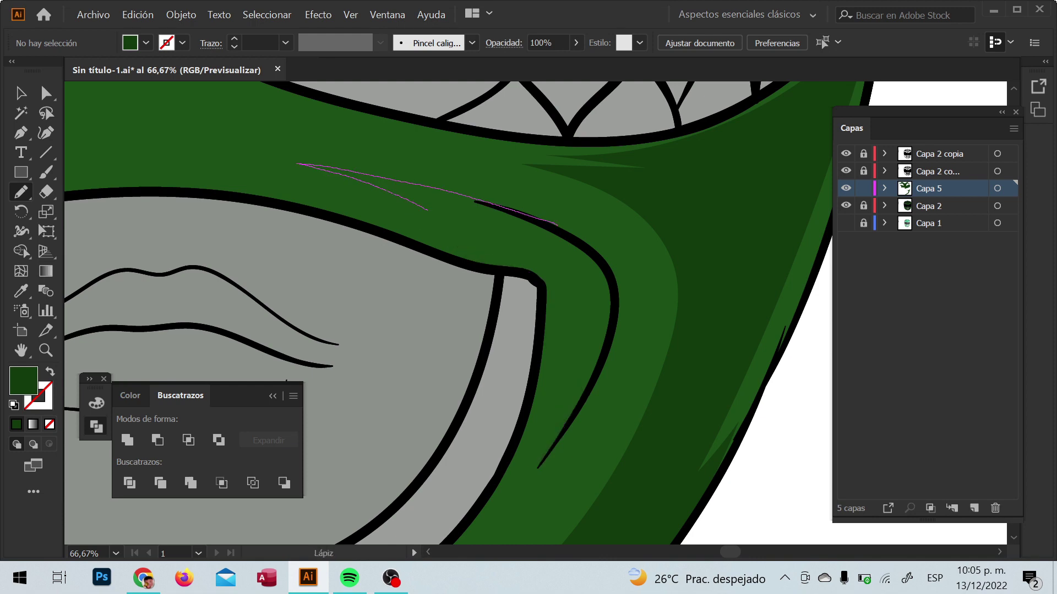
pyautogui.moveTo(537, 465); pyautogui.dragTo(537, 467)
# - Shade the areas left of and below the mouth plate
pyautogui.hotkey('ctrl', '-')
pyautogui.hotkey('ctrl', '-')
pyautogui.hotkey('ctrl', '-')
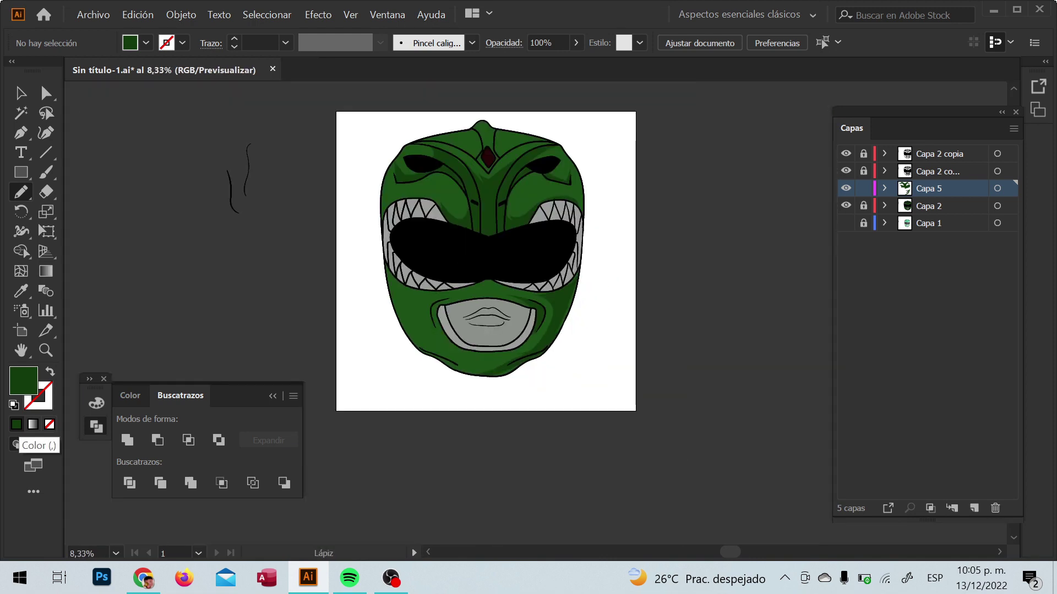
pyautogui.hotkey('ctrl', '+')
pyautogui.hotkey('ctrl', '+')
pyautogui.hotkey('ctrl', '+')
pyautogui.moveTo(382, 275); pyautogui.dragTo(402, 404)
pyautogui.scroll(-5, 528, 308)
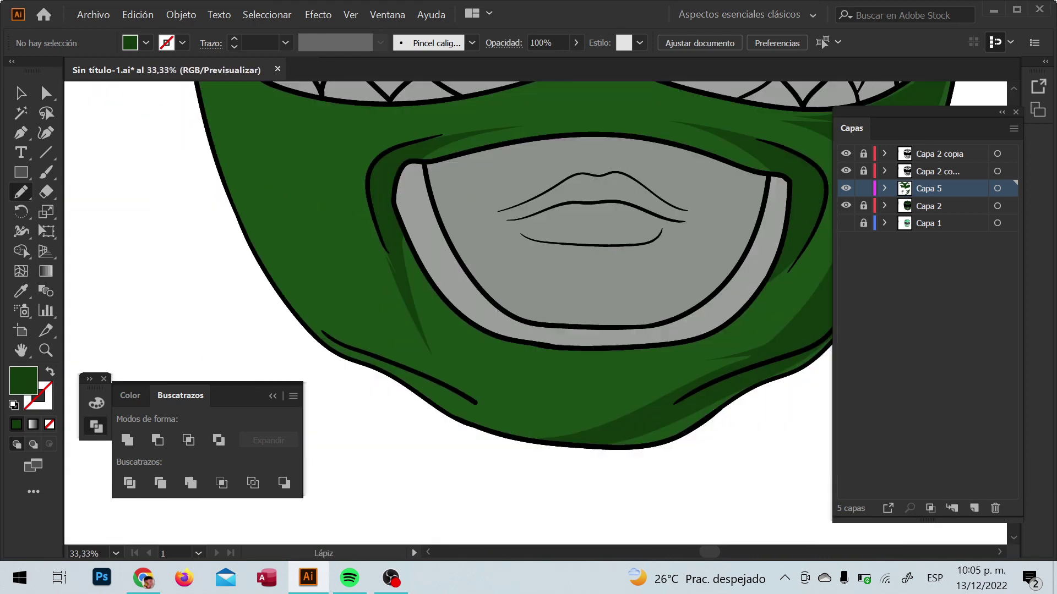
pyautogui.hscroll(3, 528, 309)
pyautogui.moveTo(513, 352); pyautogui.dragTo(366, 341)
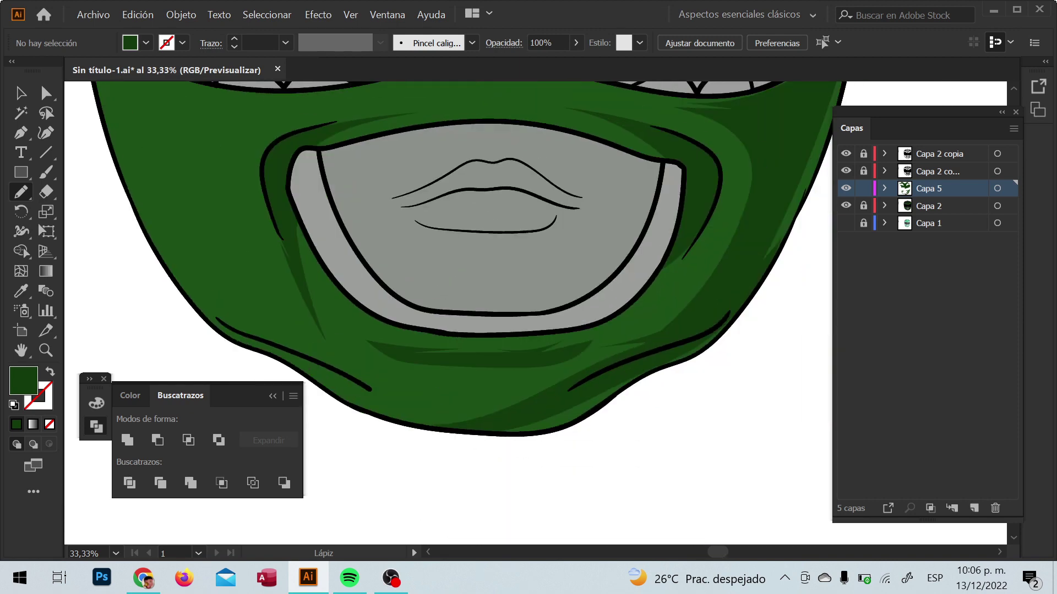
# - Zoom between the mouth and the whole mask to review the shading
pyautogui.scroll(3, 529, 308)
pyautogui.hscroll(-2, 528, 309)
pyautogui.hotkey('ctrl', '-')
pyautogui.hotkey('ctrl', '-')
pyautogui.hotkey('ctrl', '-')
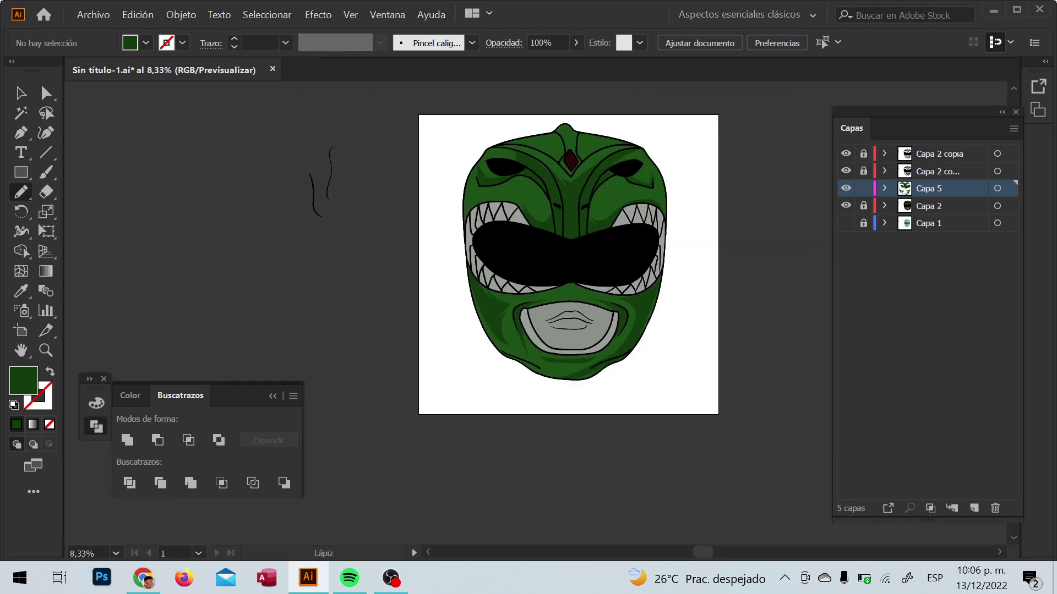
pyautogui.hotkey('ctrl', '+')
pyautogui.hotkey('ctrl', '+')
pyautogui.hotkey('ctrl', '+')
pyautogui.hotkey('ctrl', '-')
pyautogui.hotkey('ctrl', '-')
pyautogui.hotkey('ctrl', '-')
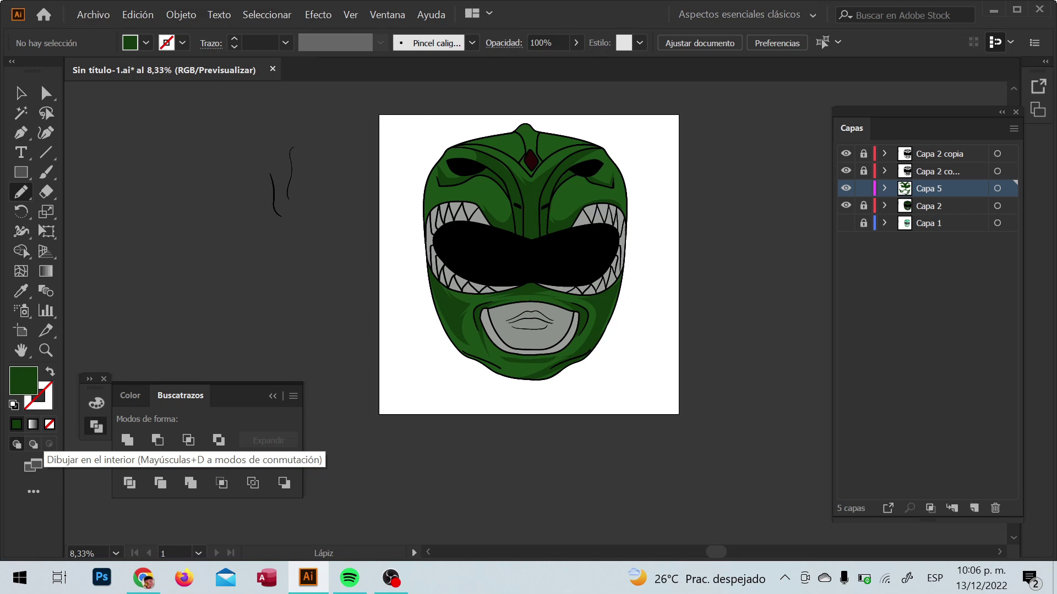
pyautogui.hotkey('ctrl', '+')
# - Recolour all the shading artwork darker with brightness 19 via Recolor Artwork
pyautogui.hotkey('ctrl', 'a')
pyautogui.click(138, 15)
pyautogui.click(618, 212)
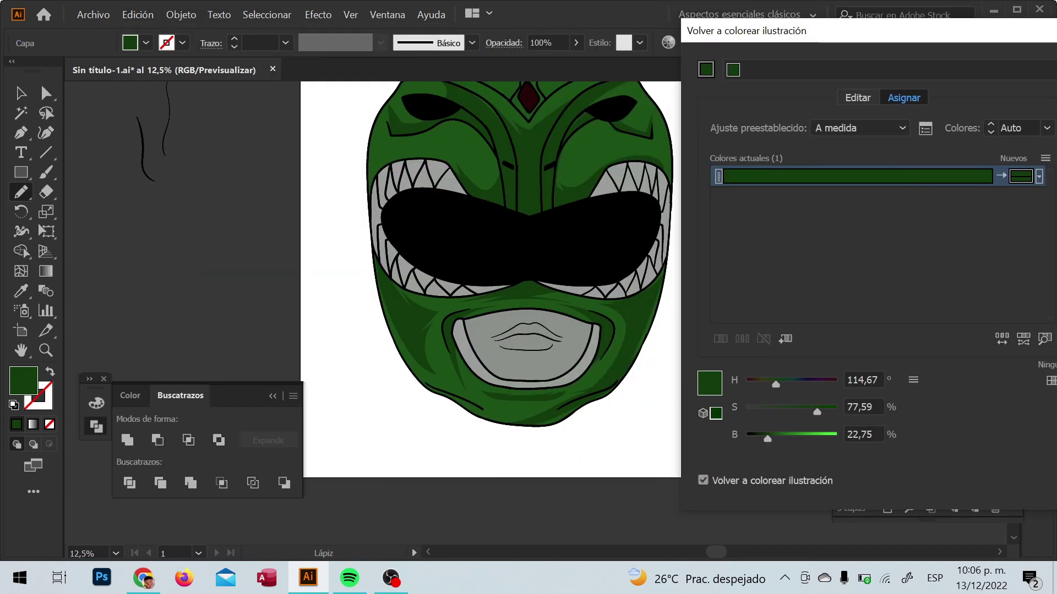
pyautogui.write('19')
pyautogui.press('Return')
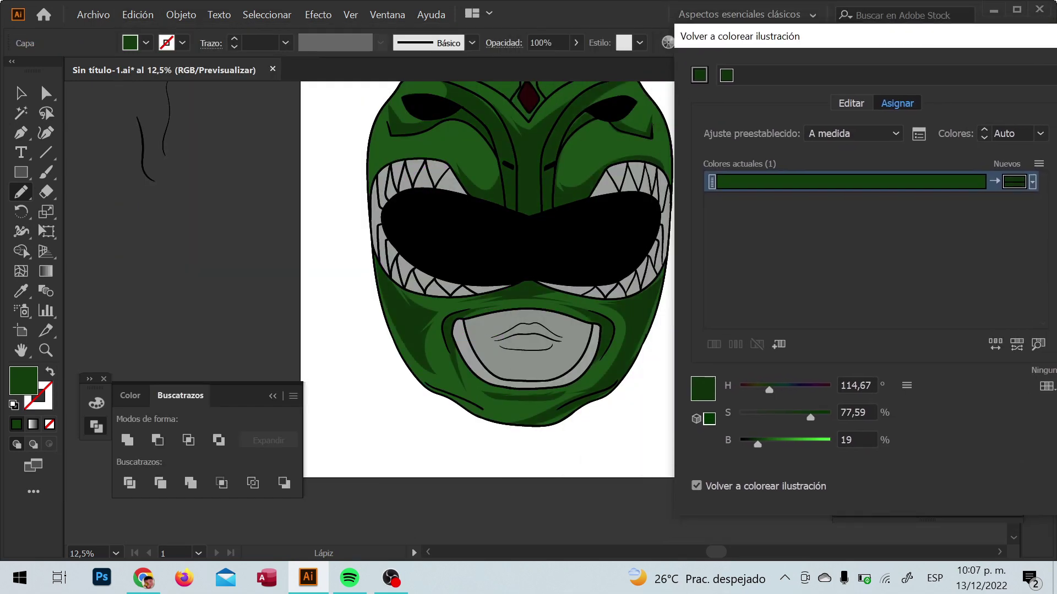
pyautogui.press('Return')
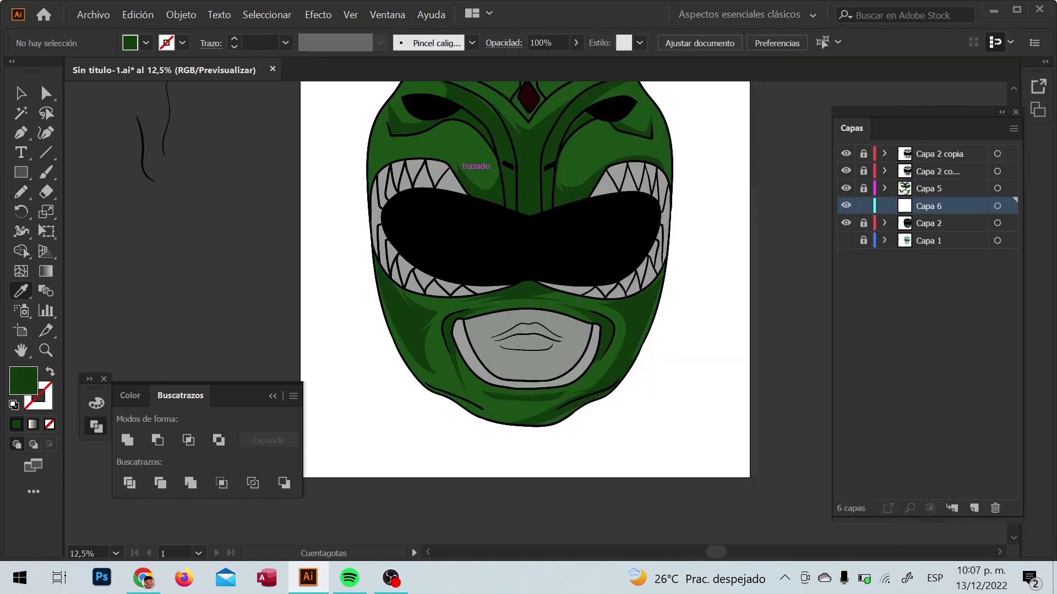
# - Recolour the new shading near the mouth with brightness 25
pyautogui.hotkey('ctrl', '+')
pyautogui.hotkey('ctrl', '+')
pyautogui.hotkey('ctrl', '+')
pyautogui.scroll(-5, 677, 220)
pyautogui.scroll(2, 677, 220)
pyautogui.moveTo(675, 177); pyautogui.dragTo(691, 225)
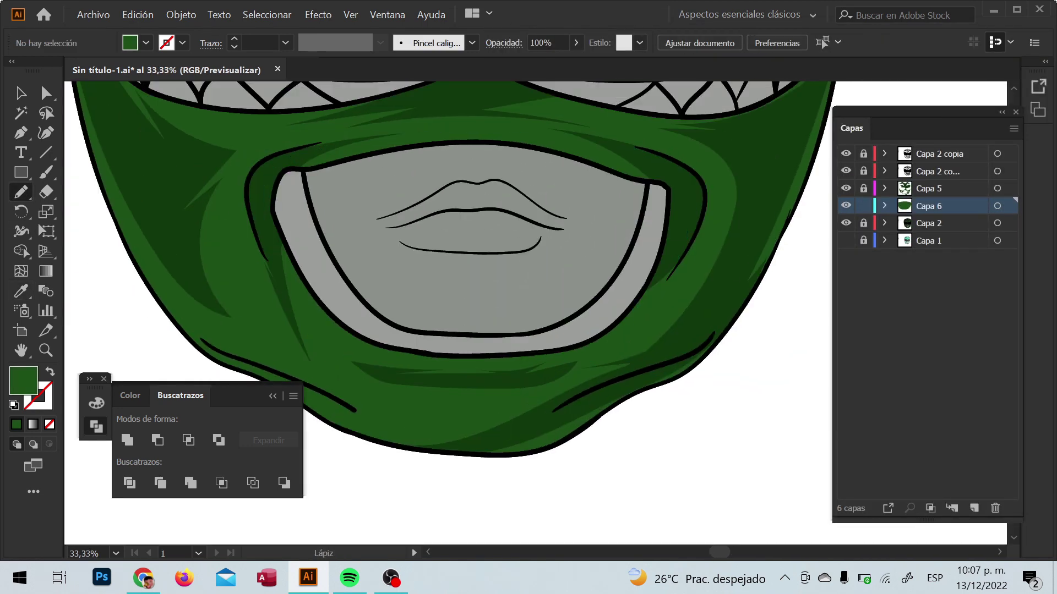
pyautogui.click(138, 14)
pyautogui.click(605, 346)
pyautogui.write('25')
pyautogui.press('Tab')
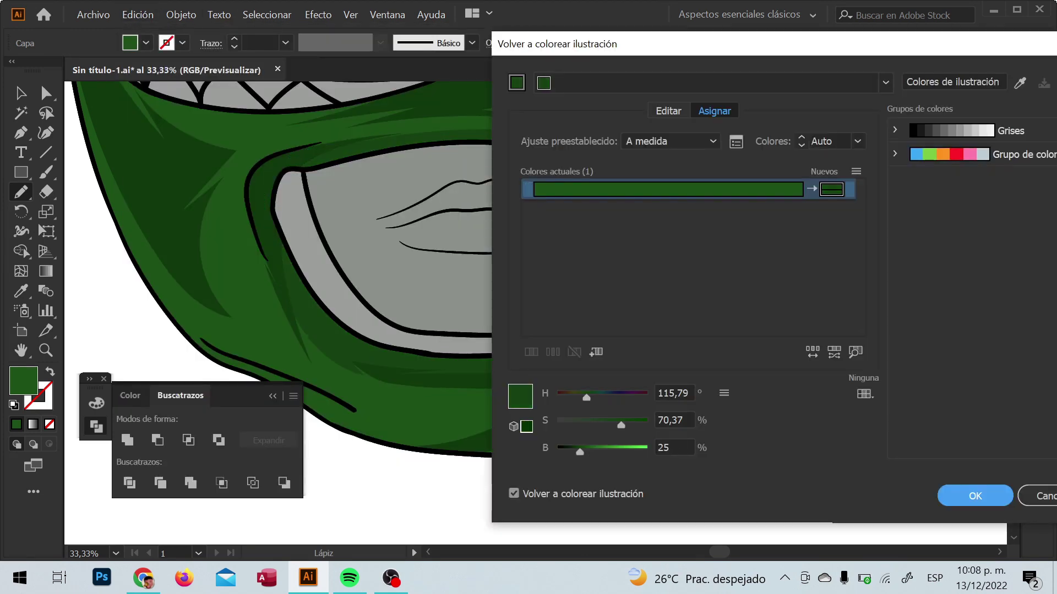
pyautogui.moveTo(715, 44); pyautogui.dragTo(911, 50)
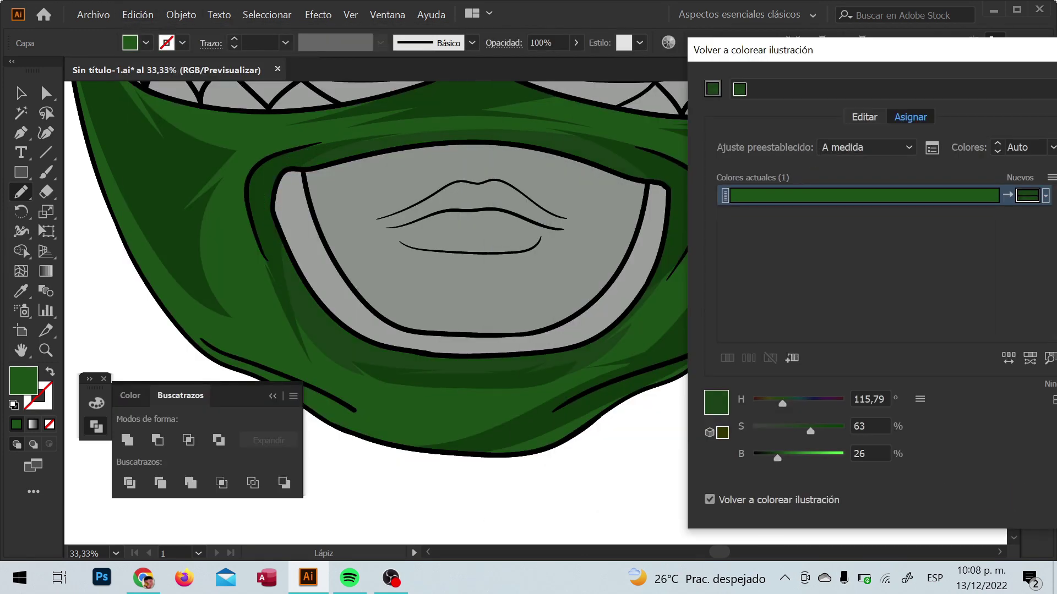
pyautogui.press('Return')
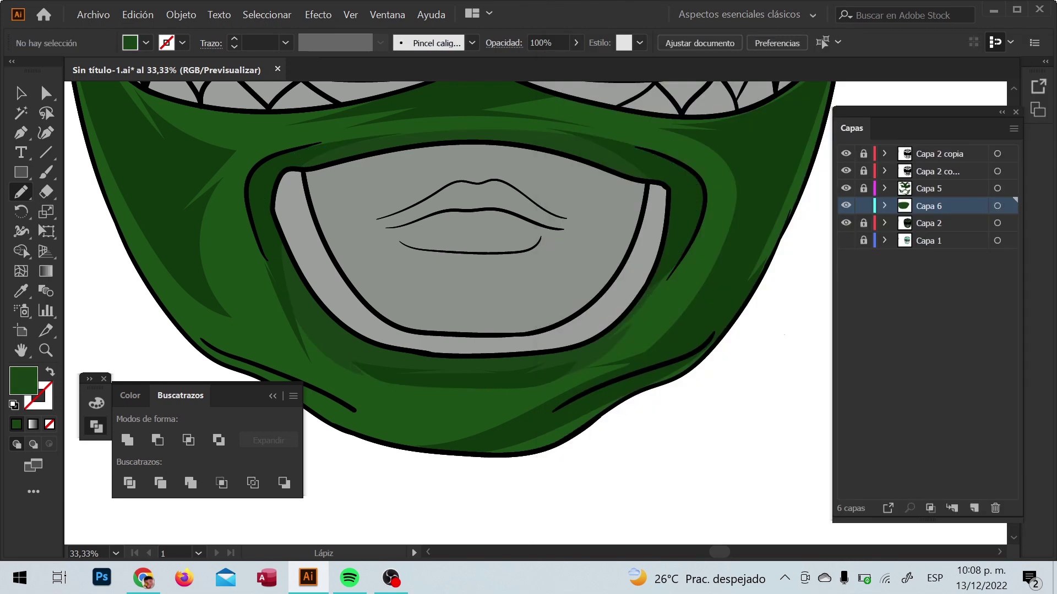
# - Draw a shading stroke down the left cheek edge and recolour Capa 6's artwork
pyautogui.hscroll(-3, 533, 314)
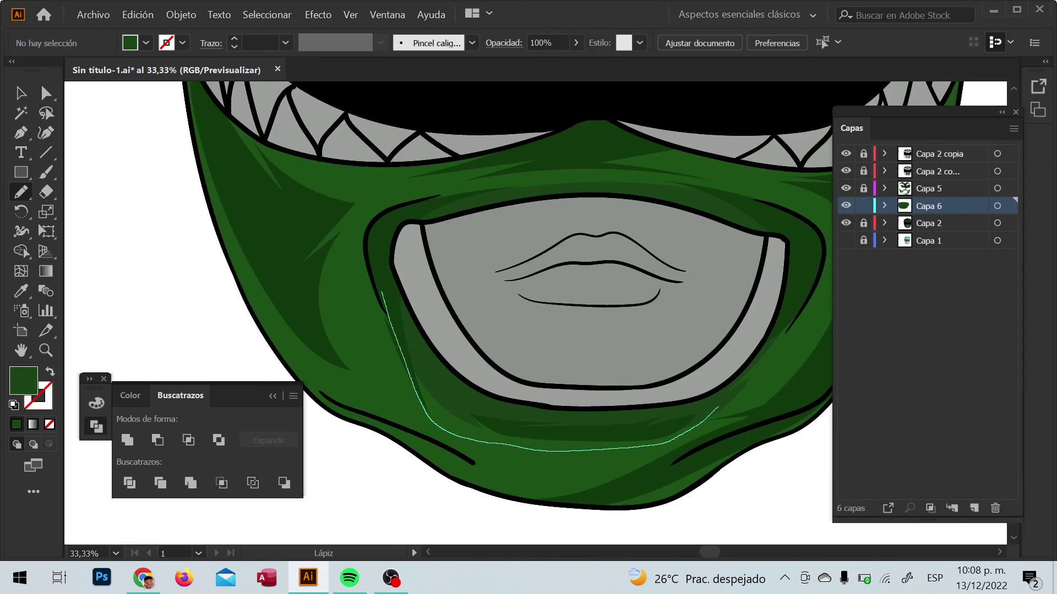
pyautogui.scroll(2, 534, 314)
pyautogui.hscroll(-3, 534, 313)
pyautogui.moveTo(305, 112)
pyautogui.mouseDown()
pyautogui.moveTo(337, 297)
pyautogui.moveTo(527, 271)
pyautogui.mouseUp()
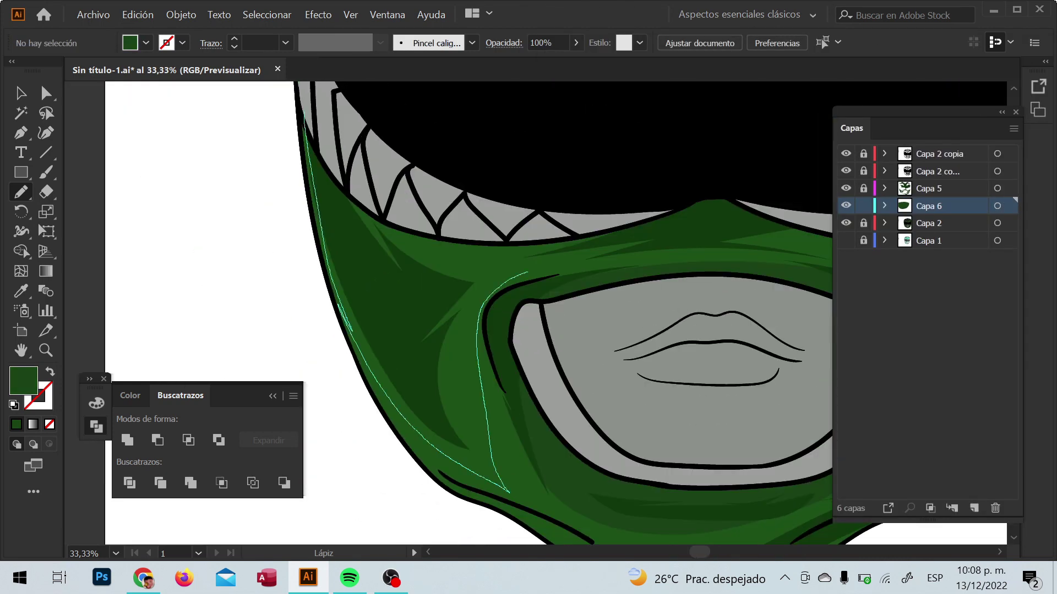
pyautogui.hscroll(3, 534, 314)
pyautogui.click(996, 206)
pyautogui.click(668, 43)
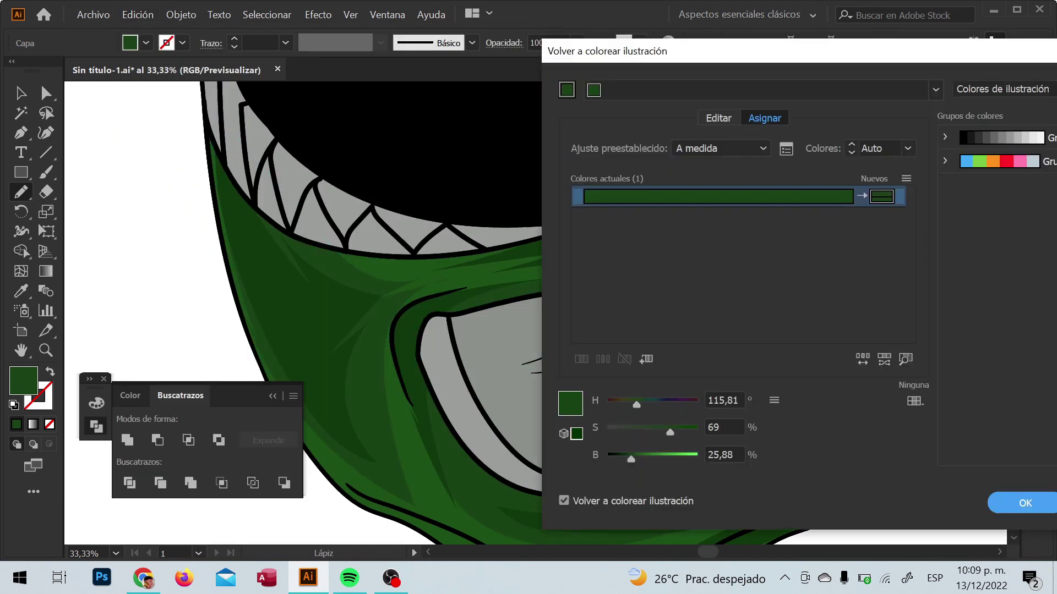
pyautogui.write('25')
pyautogui.press('Return')
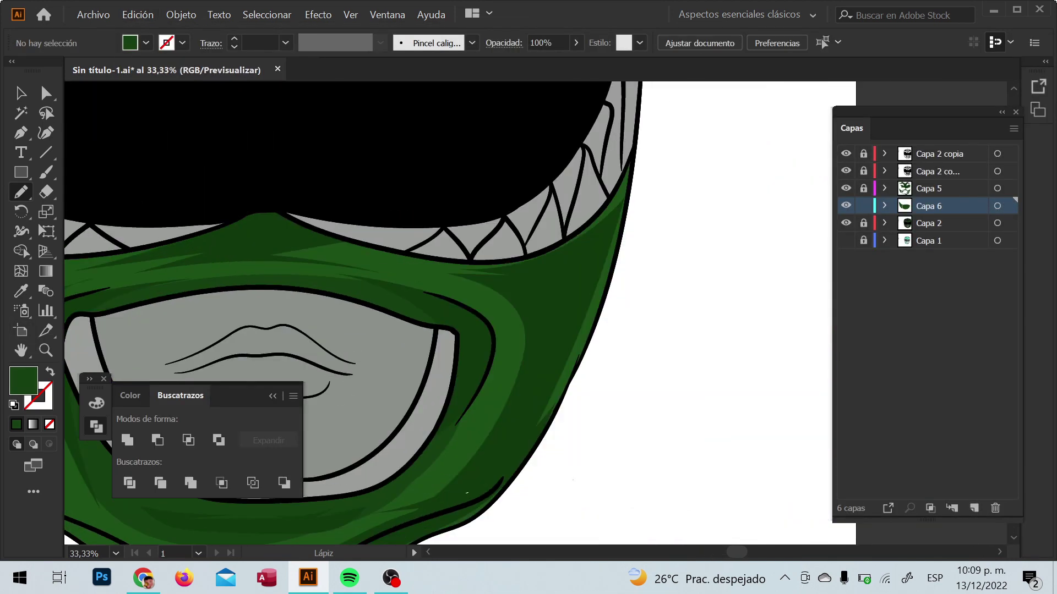
# - Draw shading strokes along the green cheek, beside the teeth and near the mouth
pyautogui.moveTo(501, 248); pyautogui.dragTo(468, 473)
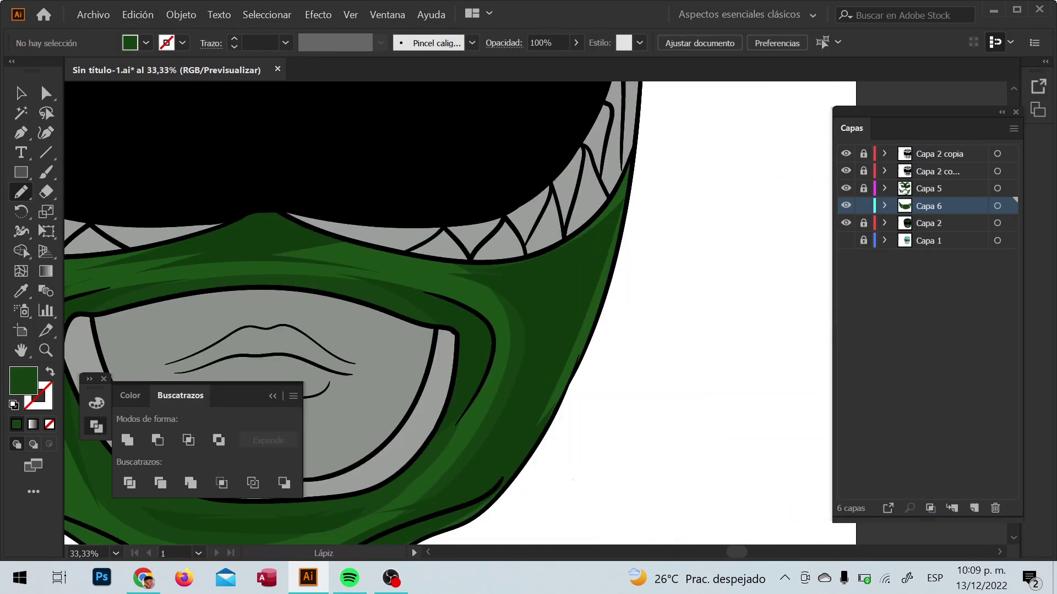
pyautogui.moveTo(561, 234); pyautogui.dragTo(495, 379)
pyautogui.scroll(2, 528, 313)
pyautogui.hscroll(-8, 528, 314)
pyautogui.moveTo(589, 284); pyautogui.dragTo(352, 366)
pyautogui.scroll(-3, 529, 314)
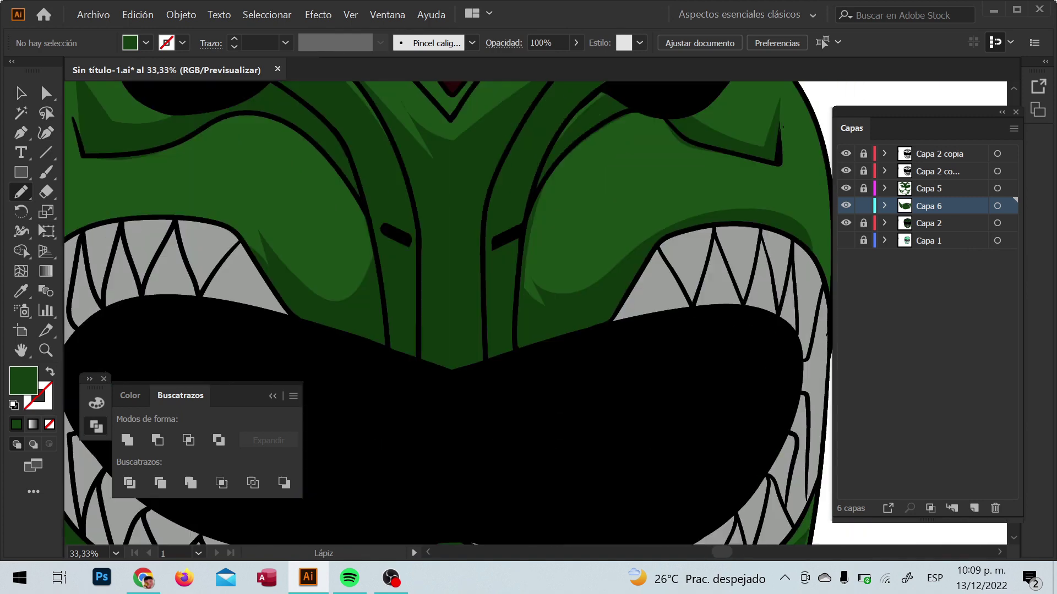
pyautogui.hscroll(5, 529, 314)
pyautogui.moveTo(590, 311); pyautogui.dragTo(435, 123)
pyautogui.scroll(2, 528, 314)
pyautogui.moveTo(596, 366); pyautogui.dragTo(605, 374)
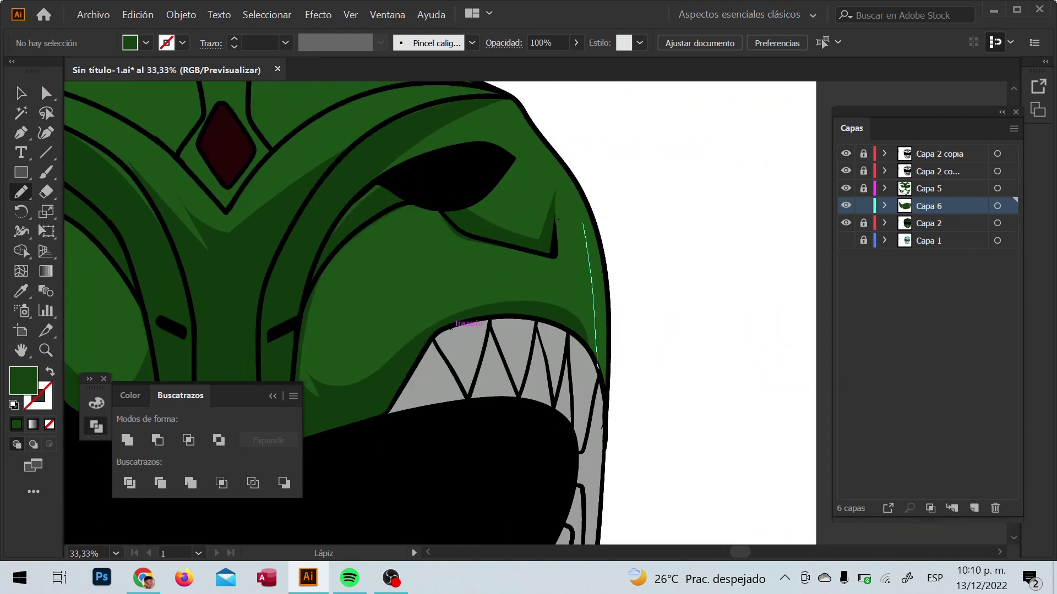
# - Add shading strokes on the cheek, beside the right eye and on the left cheek
pyautogui.hscroll(-2, 528, 314)
pyautogui.scroll(2, 528, 314)
pyautogui.moveTo(437, 337); pyautogui.dragTo(520, 305)
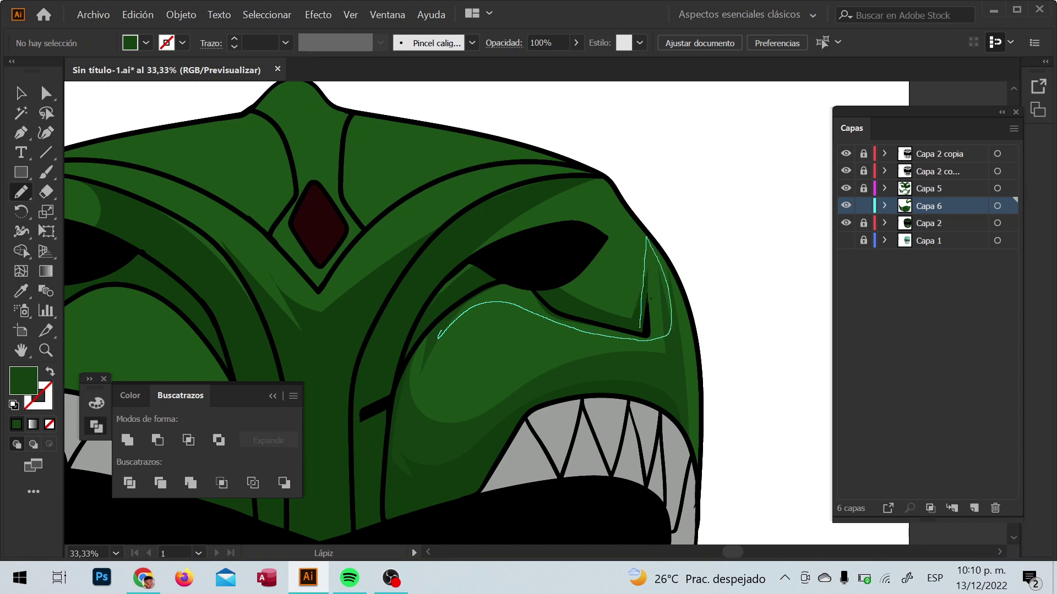
pyautogui.moveTo(440, 336); pyautogui.dragTo(466, 438)
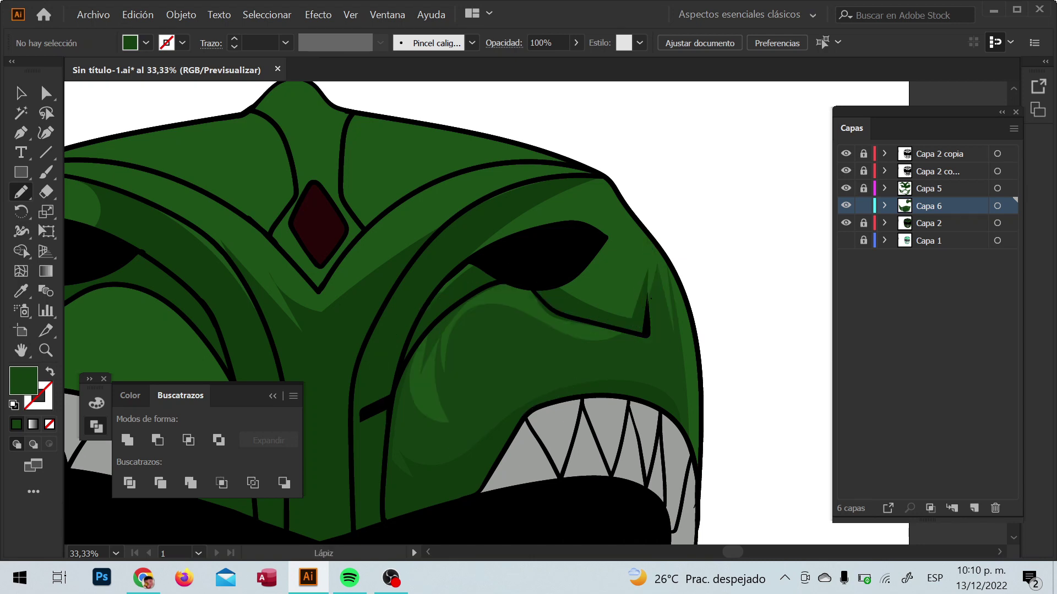
pyautogui.hotkey('ctrl', '-')
pyautogui.hotkey('ctrl', '-')
pyautogui.hotkey('ctrl', '-')
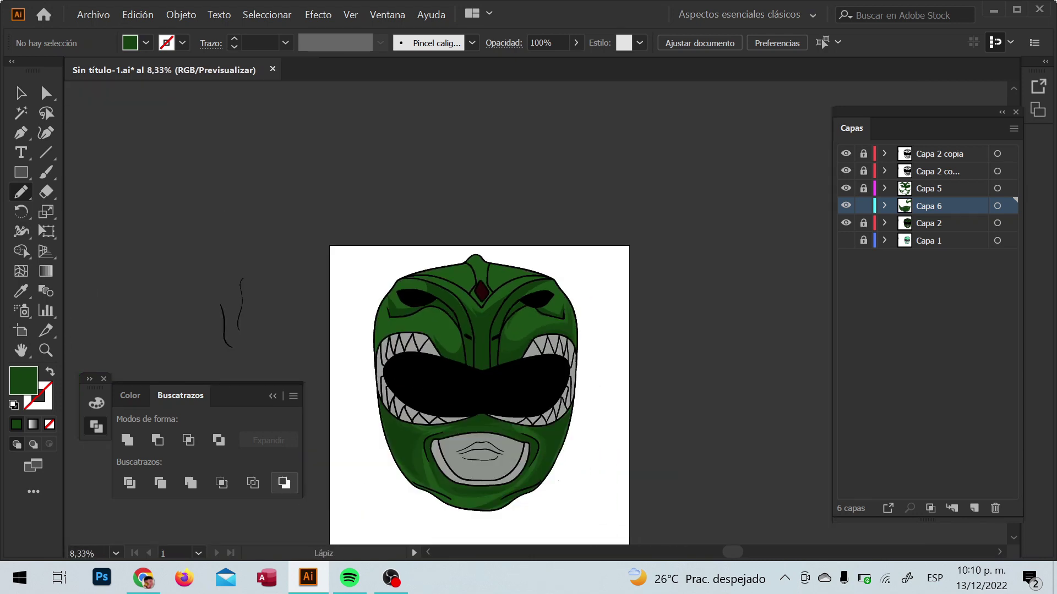
pyautogui.hotkey('ctrl', '+')
pyautogui.hotkey('ctrl', '+')
pyautogui.hotkey('ctrl', '+')
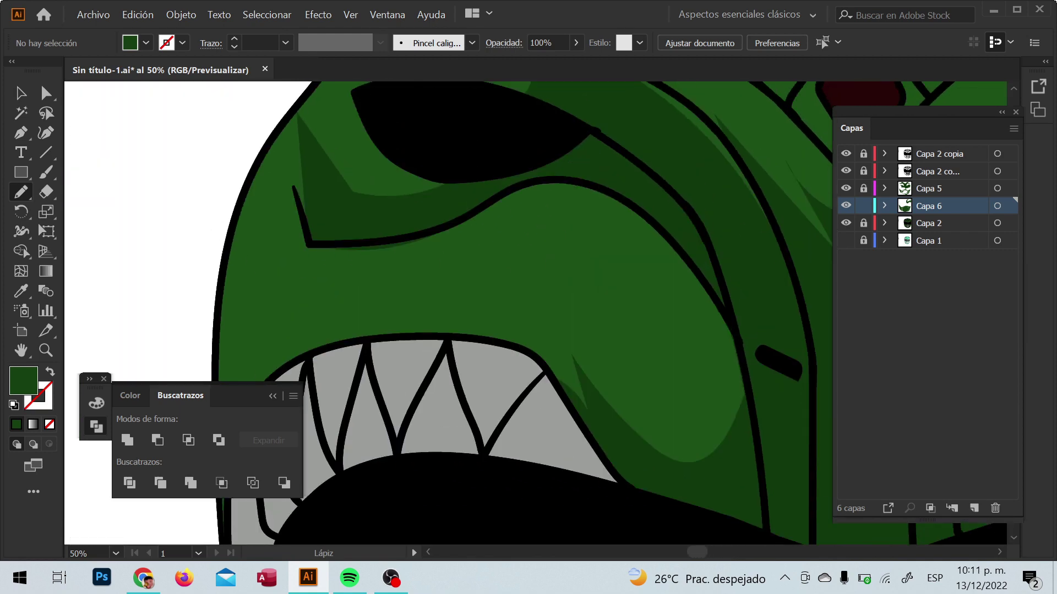
pyautogui.moveTo(242, 349)
pyautogui.mouseDown()
pyautogui.moveTo(401, 224)
pyautogui.moveTo(732, 352)
pyautogui.mouseUp()
# - Draw a thin shading stroke on the brow
pyautogui.hotkey('ctrl', '-')
pyautogui.hotkey('ctrl', '-')
pyautogui.hotkey('ctrl', '-')
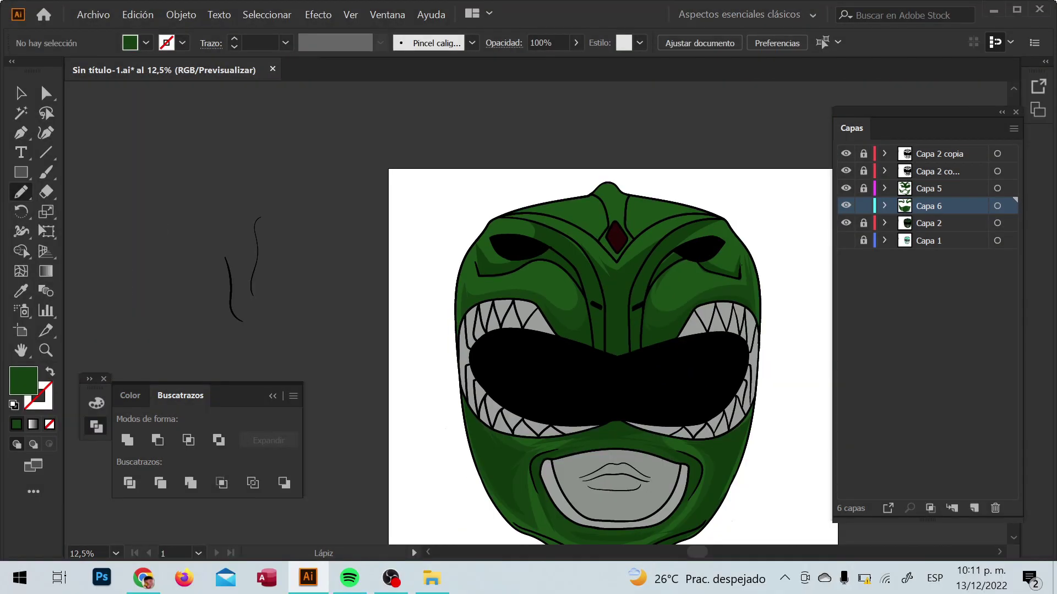
pyautogui.hotkey('ctrl', '+')
pyautogui.hotkey('ctrl', '+')
pyautogui.hotkey('ctrl', '+')
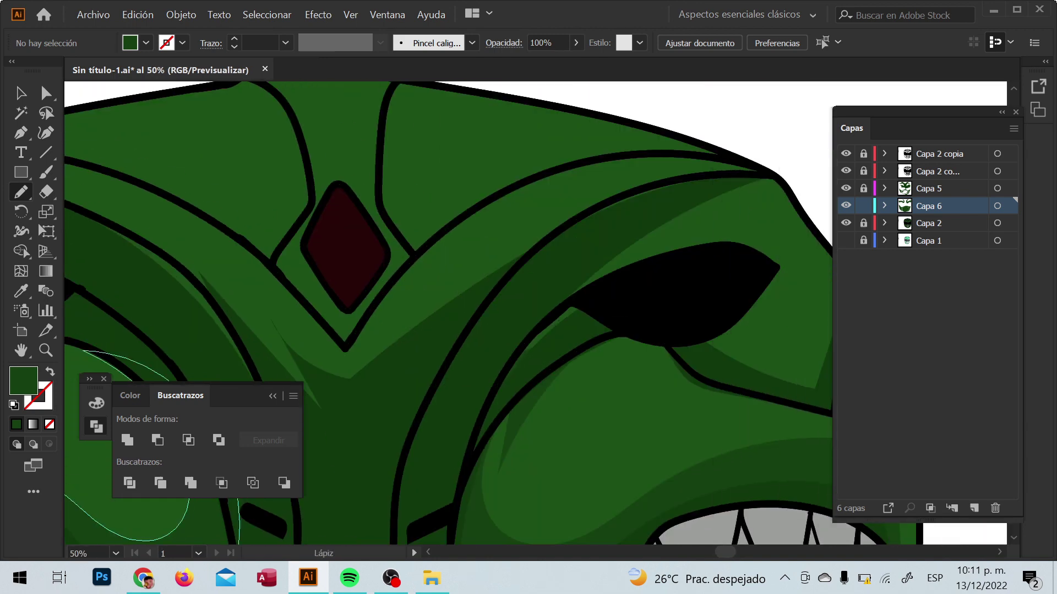
pyautogui.moveTo(228, 280); pyautogui.dragTo(345, 352)
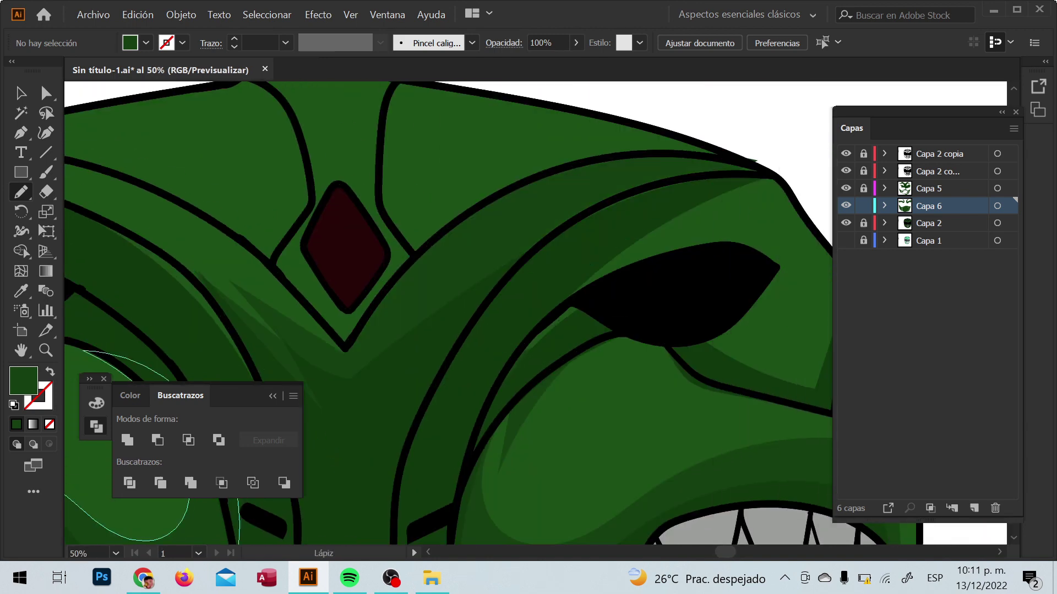
pyautogui.scroll(3, 448, 314)
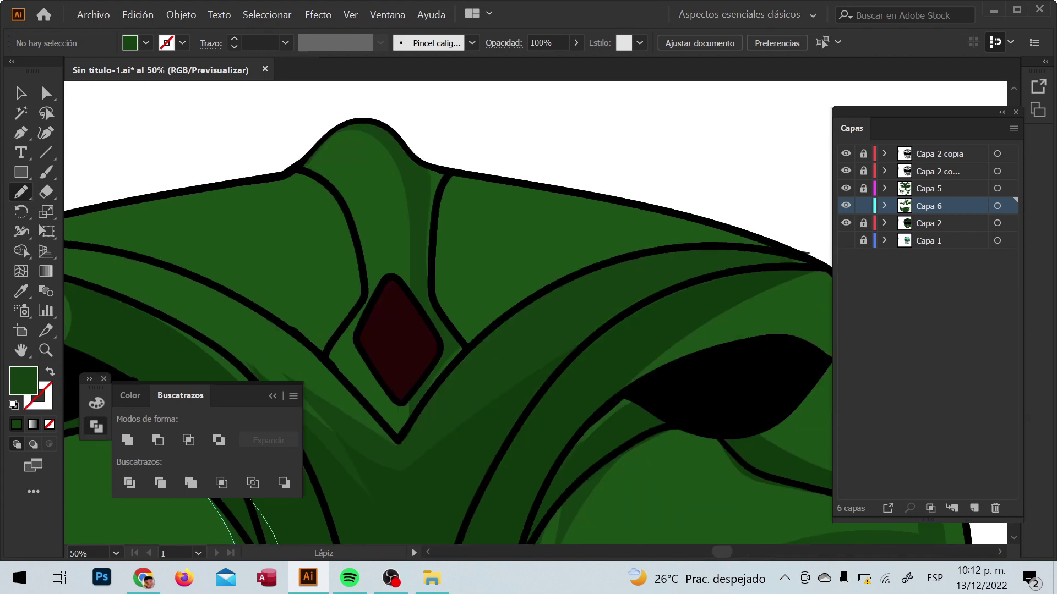
pyautogui.hscroll(-5, 449, 314)
# - Review the whole helmet and red gem, then create the empty layer Capa 7
pyautogui.hotkey('ctrl', '-')
pyautogui.hotkey('ctrl', '-')
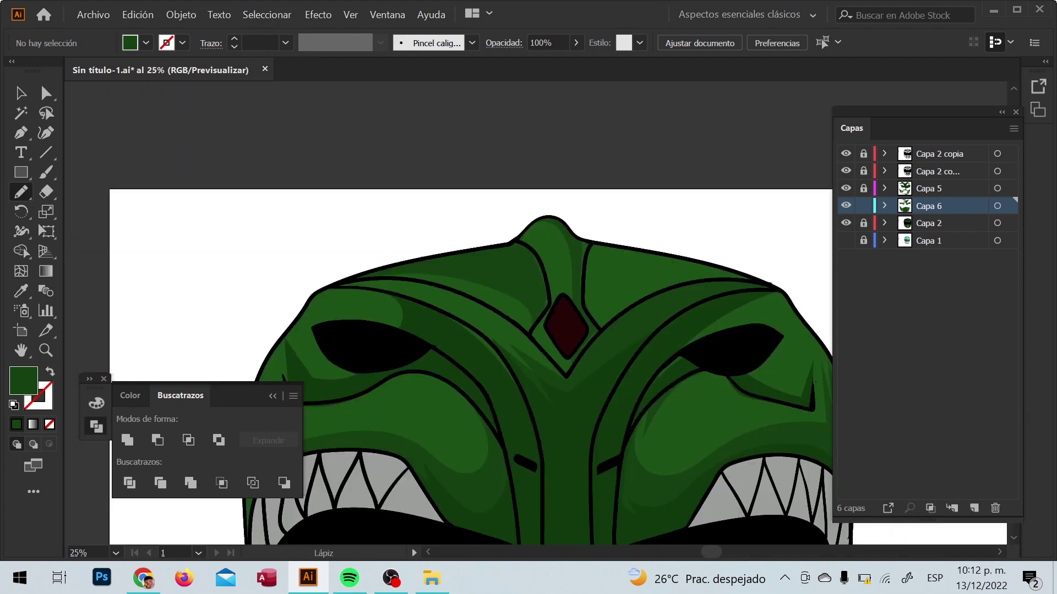
pyautogui.hotkey('ctrl', '-')
pyautogui.hotkey('ctrl', '-')
pyautogui.hotkey('ctrl', '-')
pyautogui.hotkey('ctrl', '+')
pyautogui.hotkey('ctrl', '+')
pyautogui.hotkey('ctrl', '+')
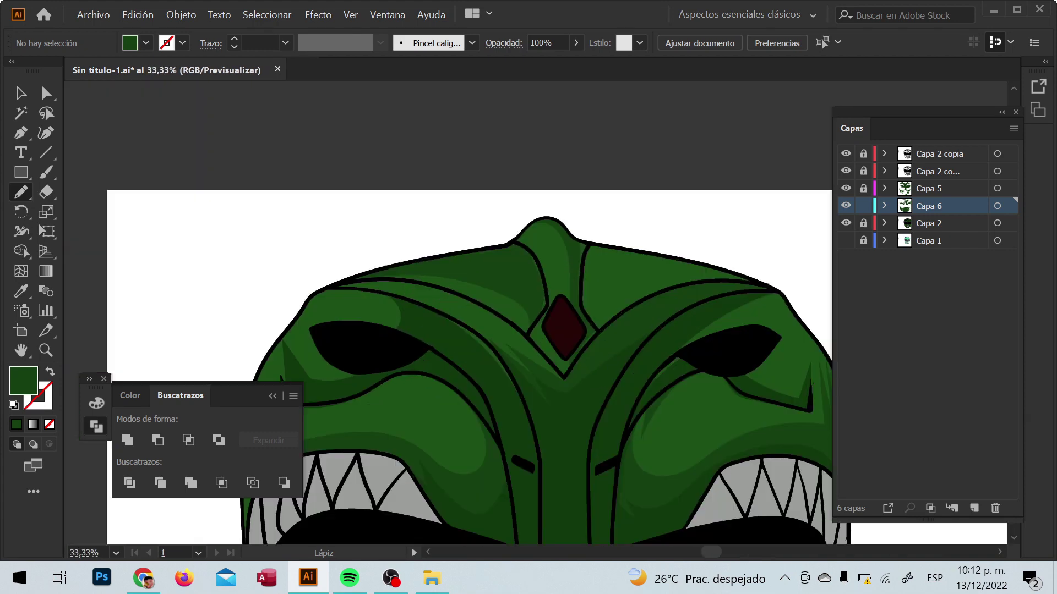
pyautogui.hotkey('ctrl', '+')
pyautogui.hotkey('ctrl', '+')
pyautogui.hscroll(5, 448, 314)
pyautogui.hscroll(2, 449, 314)
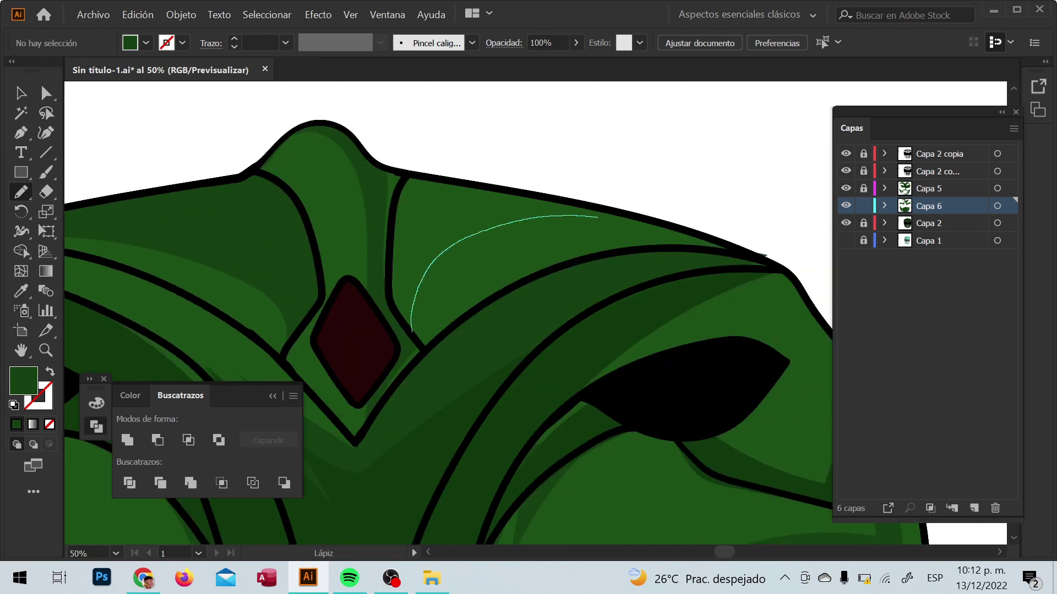
pyautogui.hotkey('ctrl', '-')
pyautogui.hotkey('ctrl', '-')
pyautogui.hotkey('ctrl', '-')
pyautogui.click(974, 508)
# - Set the fill colour to a darker green for the brow shading
pyautogui.press('i')
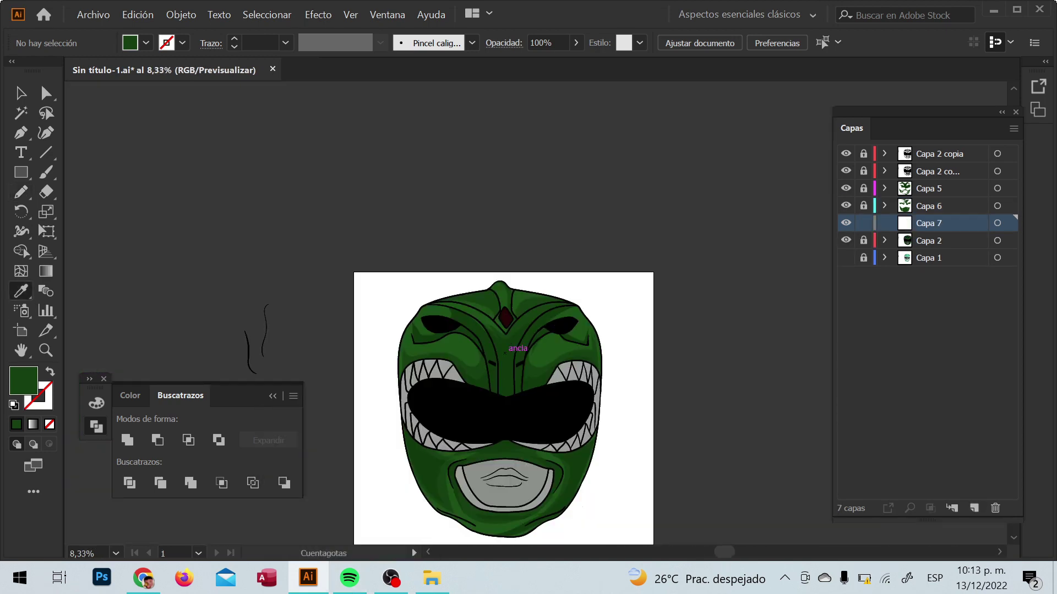
pyautogui.doubleClick(23, 379)
pyautogui.click(420, 236)
# - Draw a dark shading shape along the right eye curve and move Capa 7 above Capa 5 and Capa 6
pyautogui.hotkey('ctrl', '+')
pyautogui.hotkey('ctrl', '+')
pyautogui.hotkey('ctrl', '+')
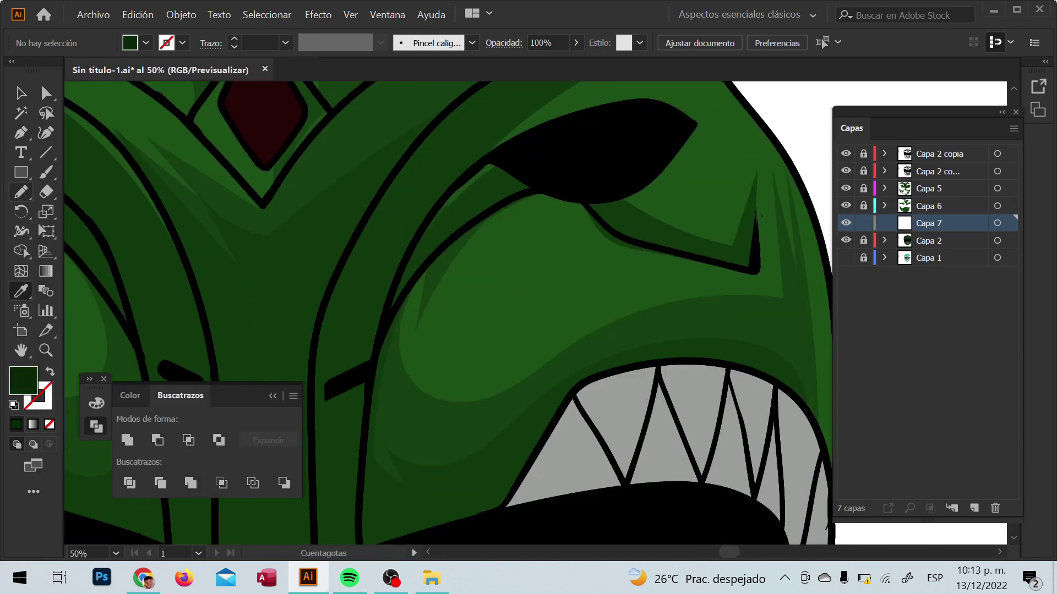
pyautogui.press('n')
pyautogui.moveTo(499, 209); pyautogui.dragTo(385, 331)
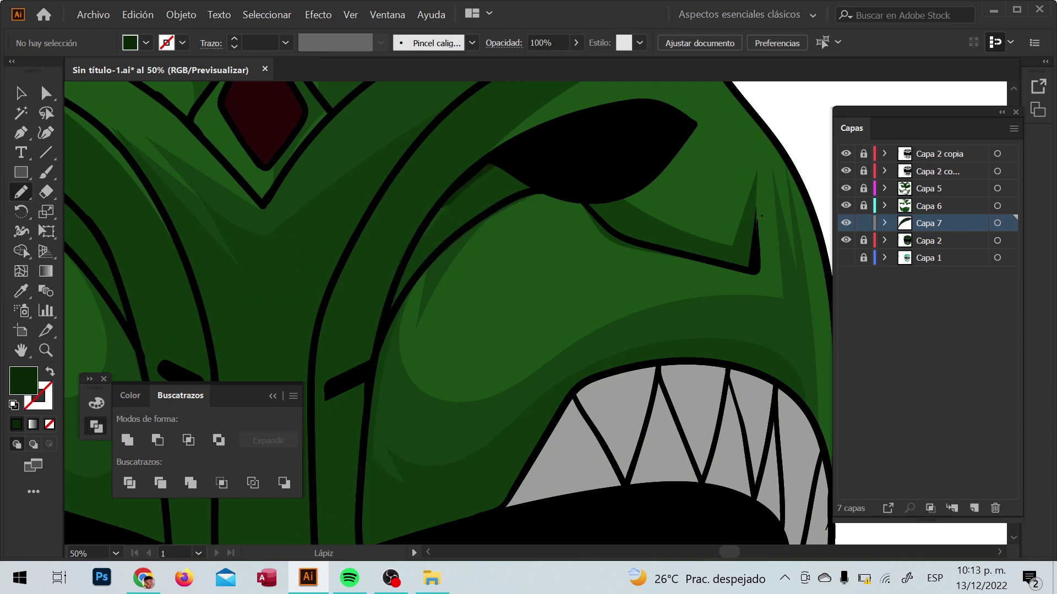
pyautogui.moveTo(924, 223); pyautogui.dragTo(925, 180)
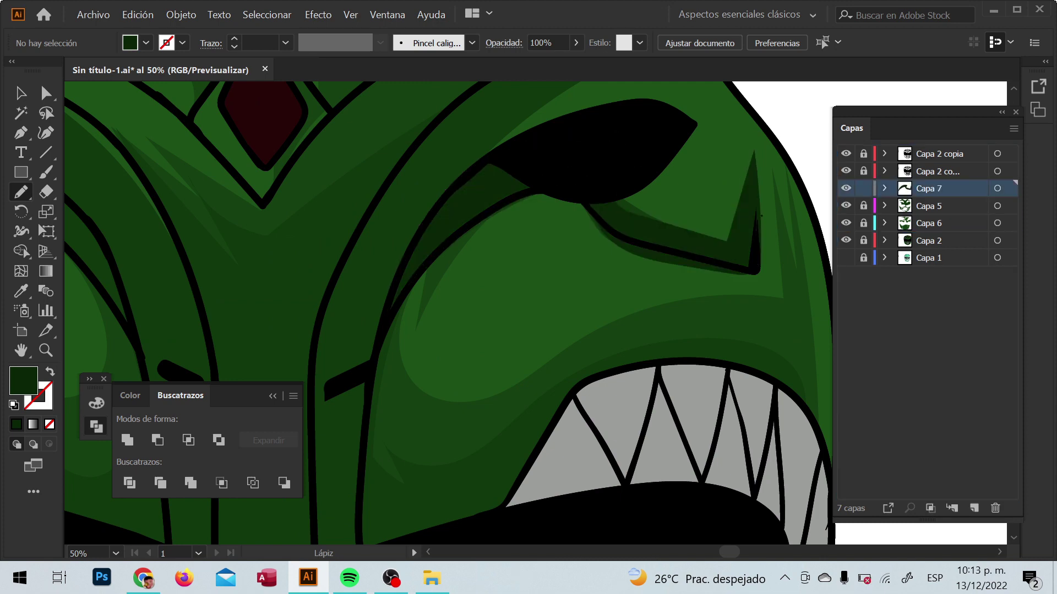
pyautogui.hotkey('ctrl', '-')
pyautogui.hotkey('ctrl', '-')
pyautogui.hotkey('ctrl', '-')
# - Add thin dark-green shading strokes below and along the left eye's lower edge
pyautogui.hotkey('ctrl', '+')
pyautogui.hotkey('ctrl', '+')
pyautogui.hotkey('ctrl', '+')
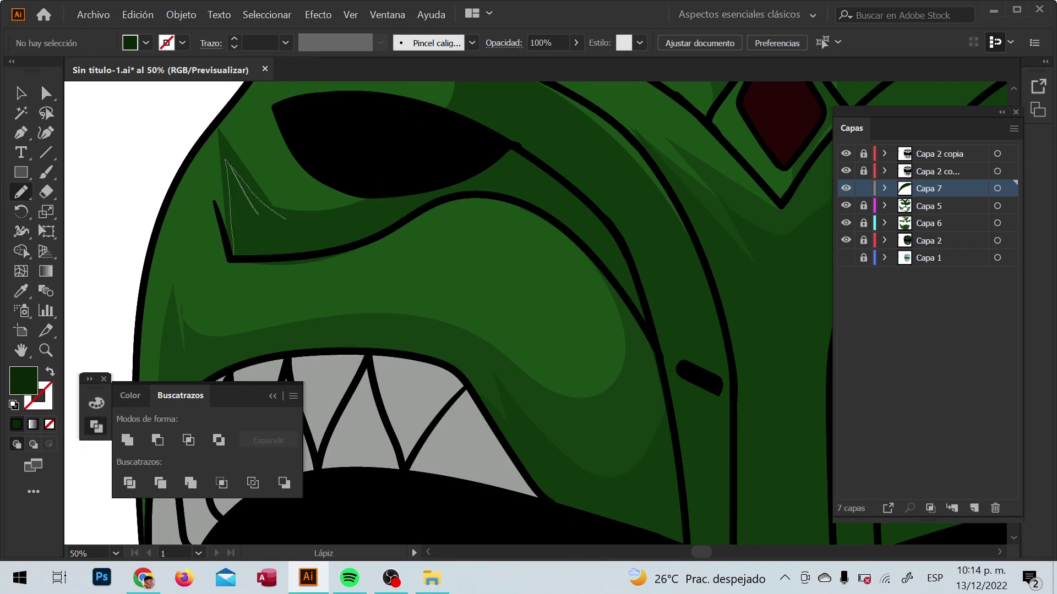
pyautogui.moveTo(231, 160); pyautogui.dragTo(473, 138)
pyautogui.moveTo(360, 160); pyautogui.dragTo(202, 260)
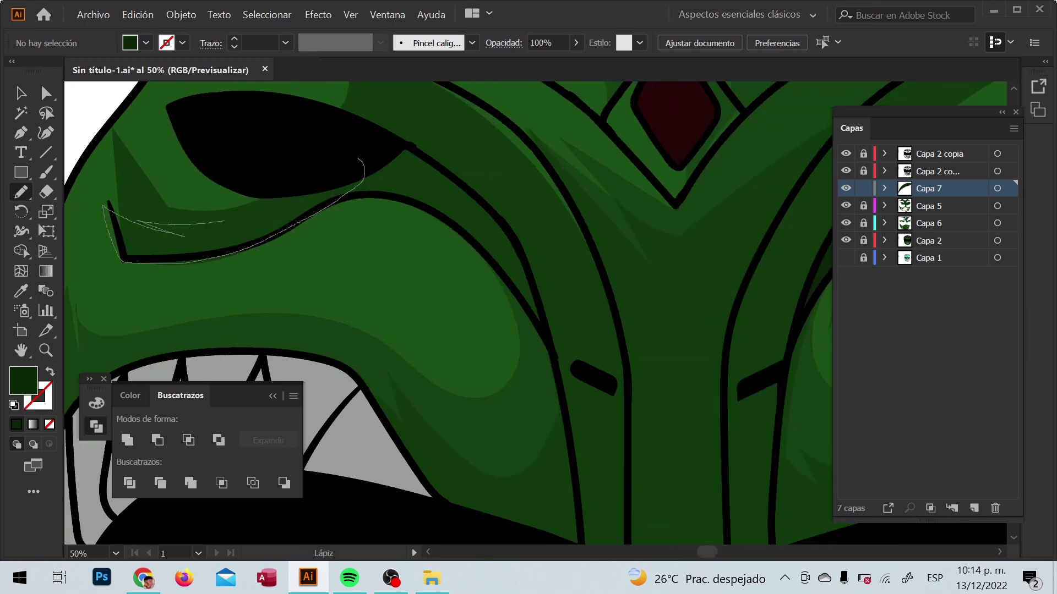
pyautogui.moveTo(361, 143); pyautogui.dragTo(333, 187)
pyautogui.hotkey('ctrl', '-')
pyautogui.hotkey('ctrl', '-')
pyautogui.hotkey('ctrl', '-')
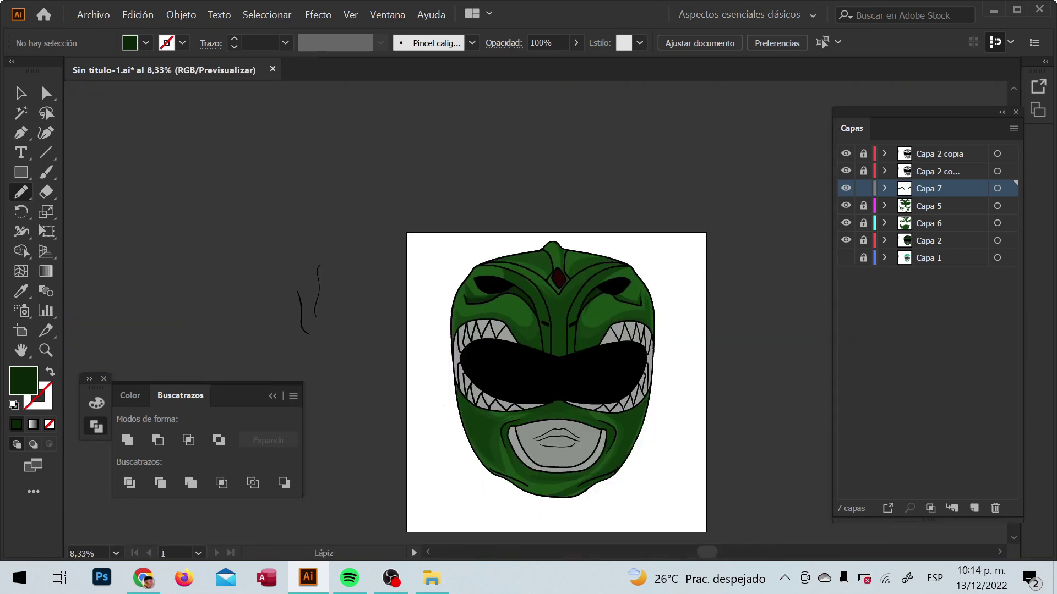
# - Select the brow shading on the current layer and recolour it
pyautogui.hotkey('ctrl', '+')
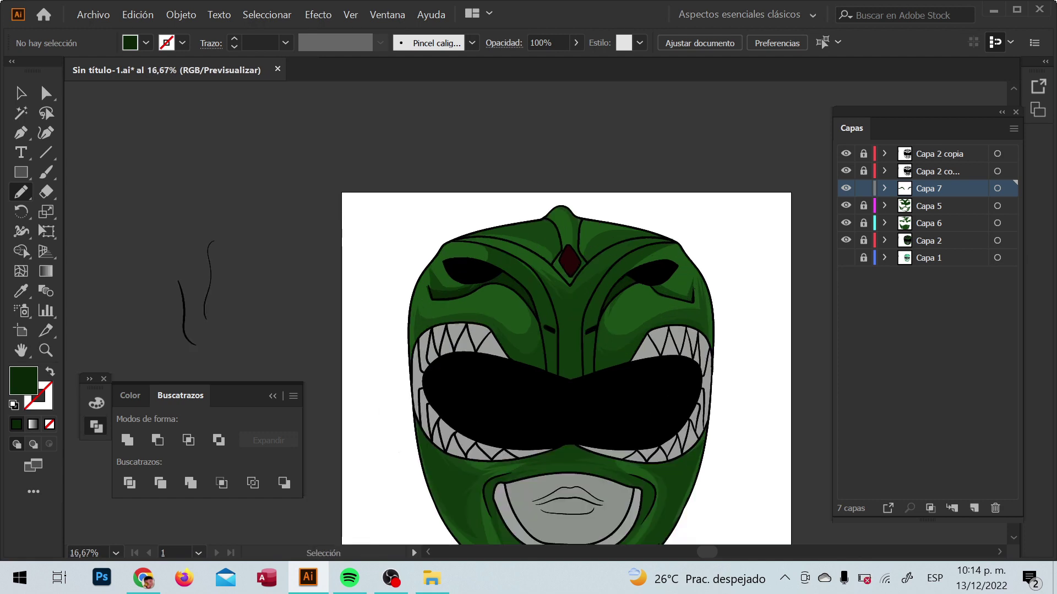
pyautogui.hotkey('ctrl', '+')
pyautogui.click(137, 14)
pyautogui.click(632, 281)
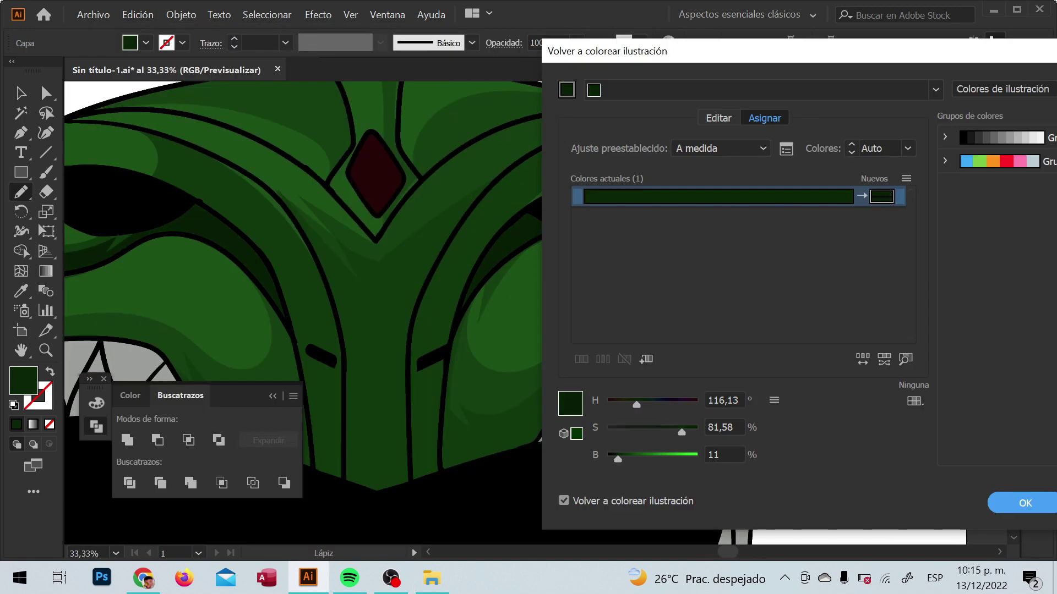
pyautogui.press('Return')
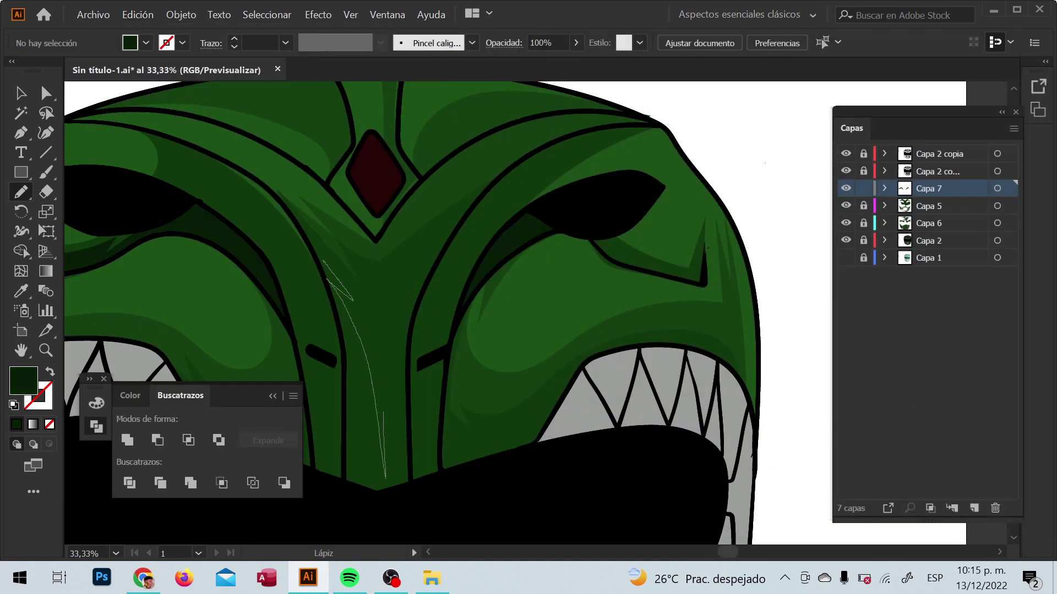
# - Zoom and pan around the brow and eye area to review the shading
pyautogui.hotkey('ctrl', '-')
pyautogui.hotkey('ctrl', '+')
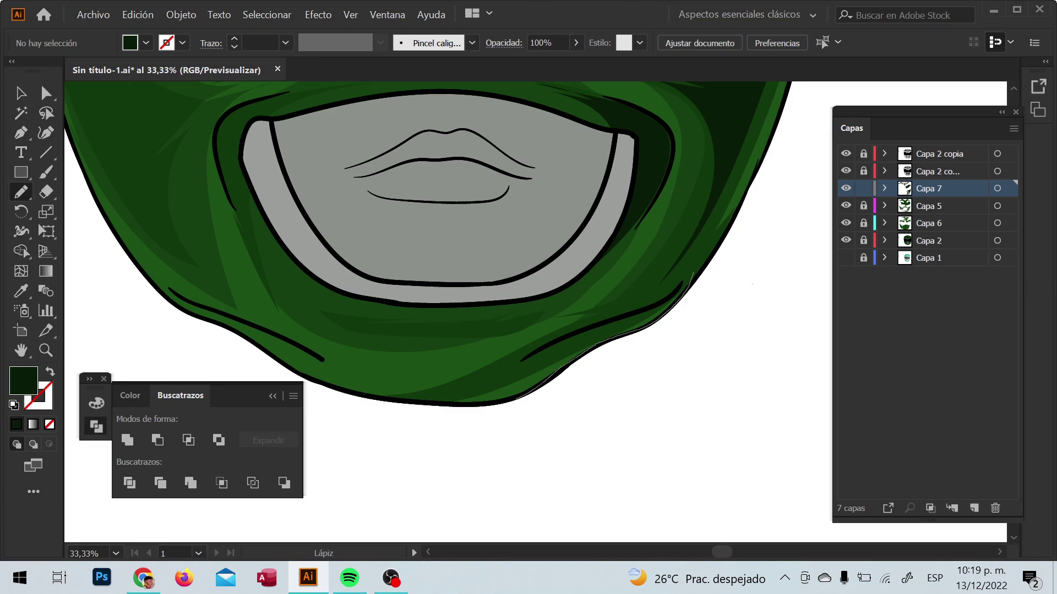
pyautogui.hotkey('ctrl', '-')
pyautogui.hotkey('ctrl', '-')
pyautogui.hotkey('ctrl', '-')
pyautogui.hotkey('ctrl', '-')
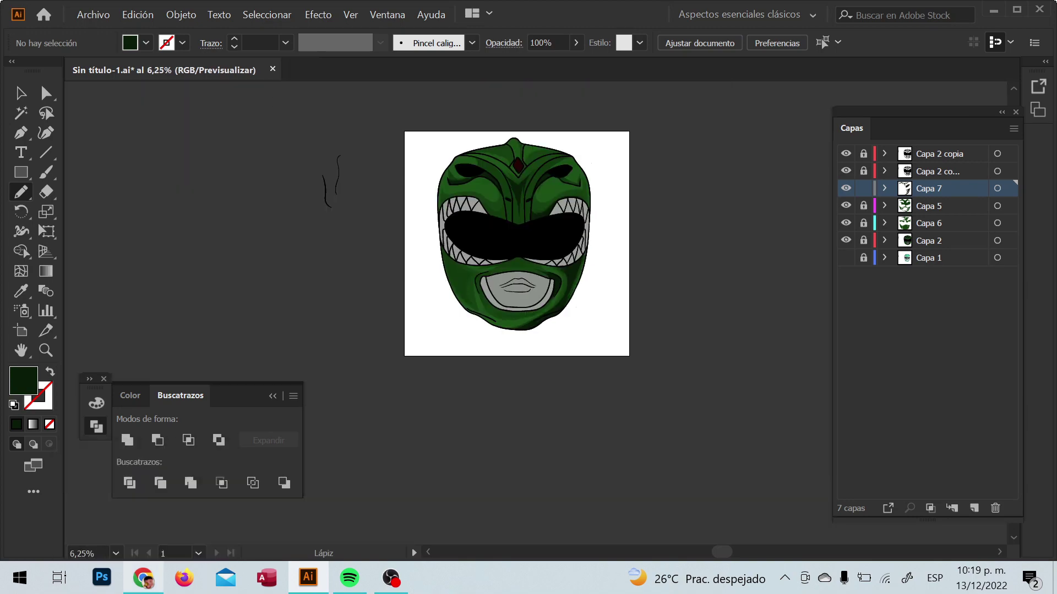
pyautogui.hotkey('ctrl', '+')
pyautogui.hotkey('ctrl', '+')
pyautogui.hotkey('ctrl', '+')
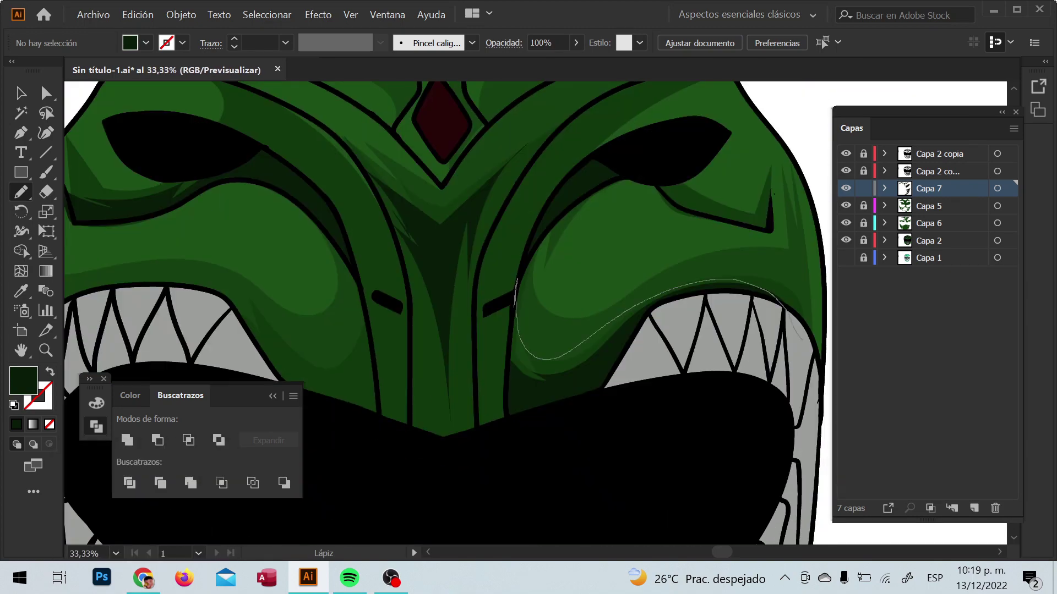
pyautogui.scroll(3, 529, 314)
pyautogui.hscroll(2, 529, 314)
pyautogui.hscroll(-3, 528, 314)
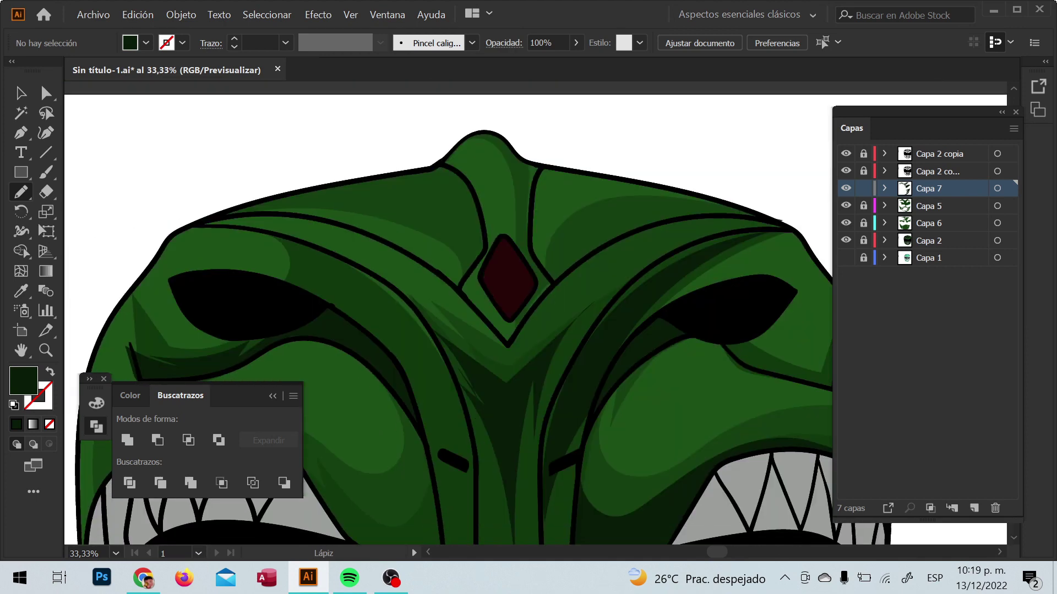
# - Zoom out to an overview of the whole mask on its artboard
pyautogui.hotkey('ctrl', '-')
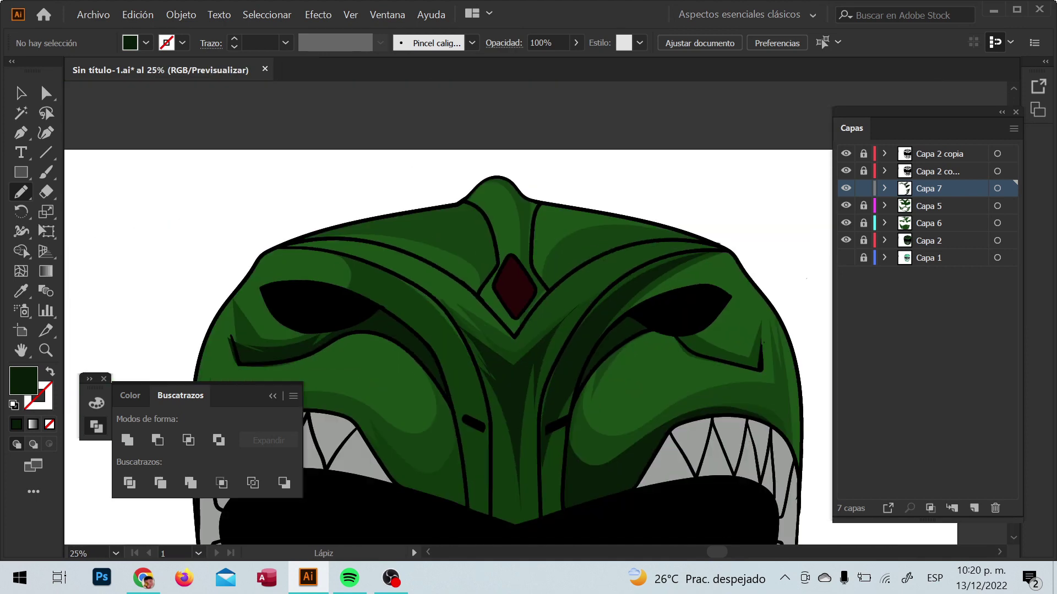
pyautogui.hotkey('ctrl', '-')
pyautogui.hotkey('ctrl', '-')
pyautogui.hotkey('ctrl', '-')
pyautogui.hotkey('ctrl', '+')
pyautogui.hotkey('ctrl', '+')
pyautogui.hotkey('ctrl', '+')
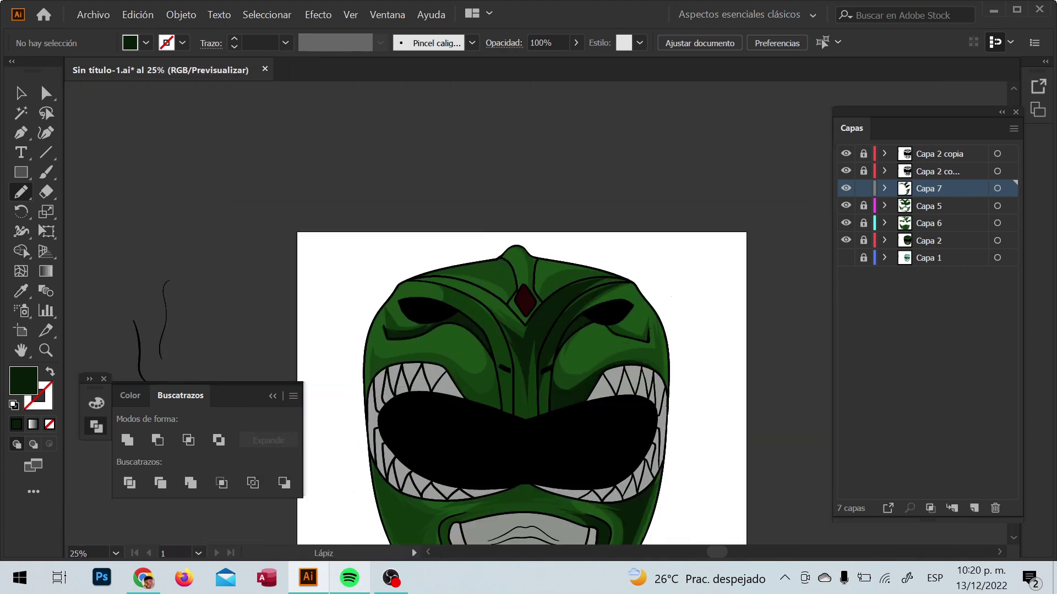
pyautogui.hotkey('ctrl', '+')
pyautogui.scroll(2, 528, 314)
pyautogui.hotkey('ctrl', '-')
pyautogui.hotkey('ctrl', '-')
pyautogui.hotkey('ctrl', '-')
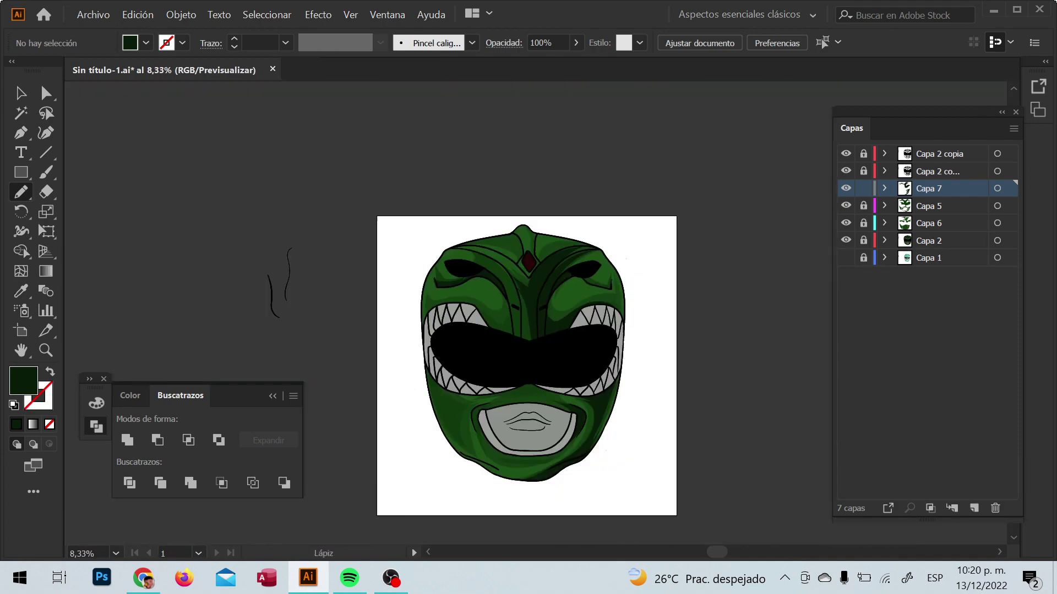
pyautogui.scroll(5, 537, 238)
# - Draw a dark-green shading band right of the gem and strokes across the mask's top
pyautogui.scroll(-2, 529, 314)
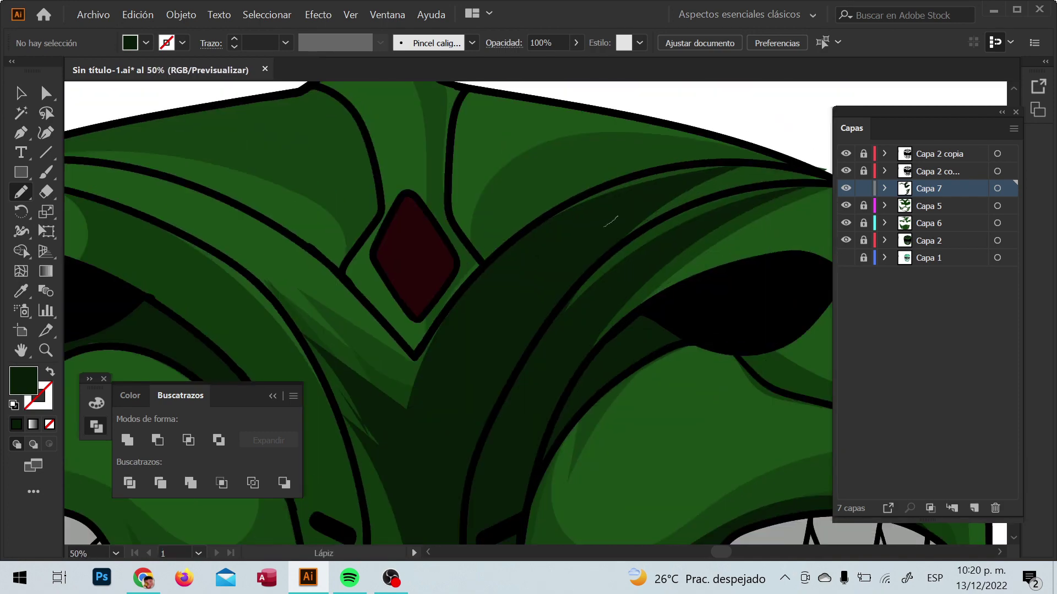
pyautogui.moveTo(605, 226)
pyautogui.mouseDown()
pyautogui.moveTo(462, 286)
pyautogui.moveTo(776, 138)
pyautogui.mouseUp()
pyautogui.moveTo(529, 297); pyautogui.dragTo(806, 149)
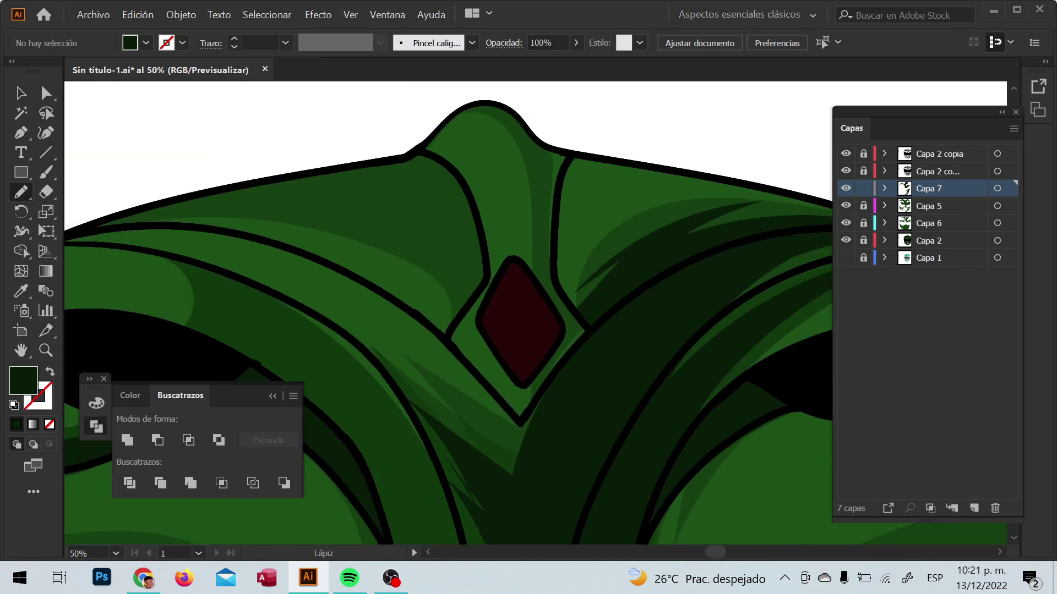
pyautogui.scroll(3, 529, 313)
pyautogui.moveTo(452, 127); pyautogui.dragTo(538, 226)
pyautogui.moveTo(600, 340); pyautogui.dragTo(603, 338)
# - Add further dark-green shading strokes on the top of the mask
pyautogui.hotkey('ctrl', '-')
pyautogui.hotkey('ctrl', '-')
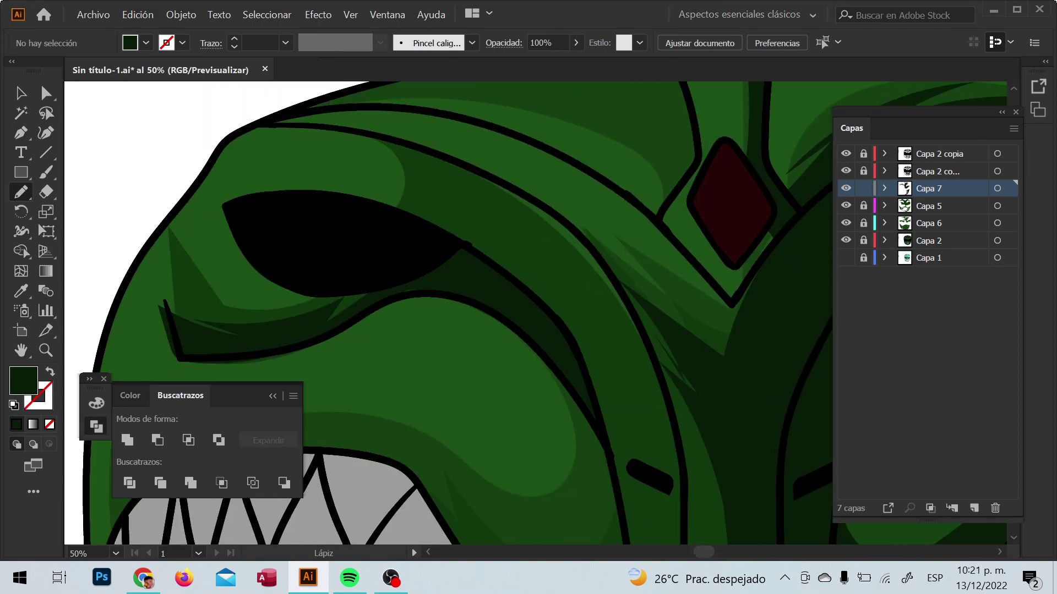
pyautogui.moveTo(385, 140); pyautogui.dragTo(595, 429)
pyautogui.hotkey('ctrl', '-')
pyautogui.hotkey('ctrl', '-')
pyautogui.hotkey('ctrl', '+')
pyautogui.hotkey('ctrl', '+')
pyautogui.hotkey('ctrl', '+')
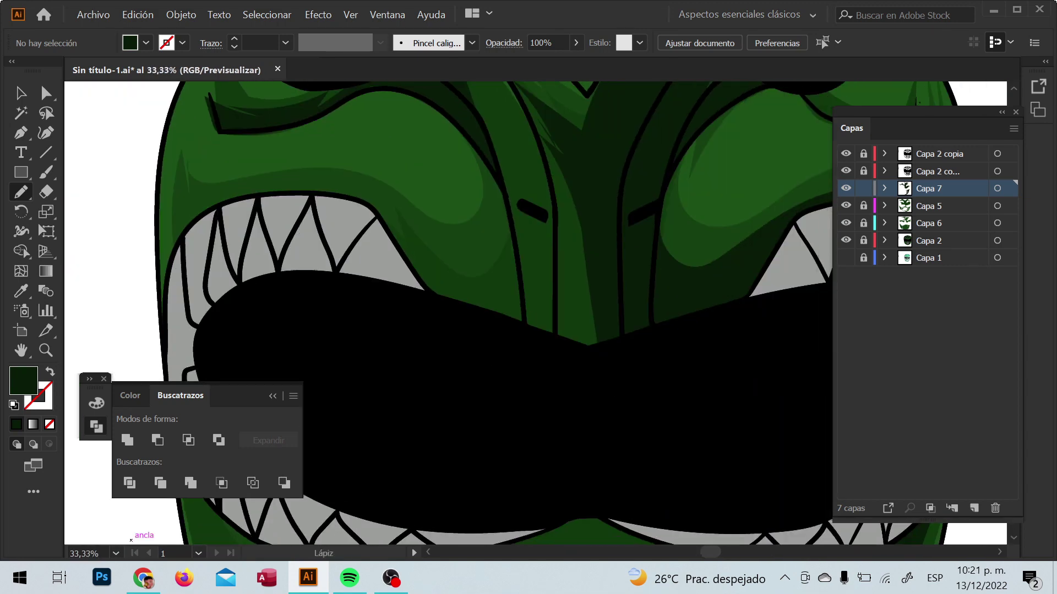
pyautogui.hotkey('ctrl', '-')
pyautogui.hotkey('ctrl', '-')
pyautogui.hotkey('ctrl', '-')
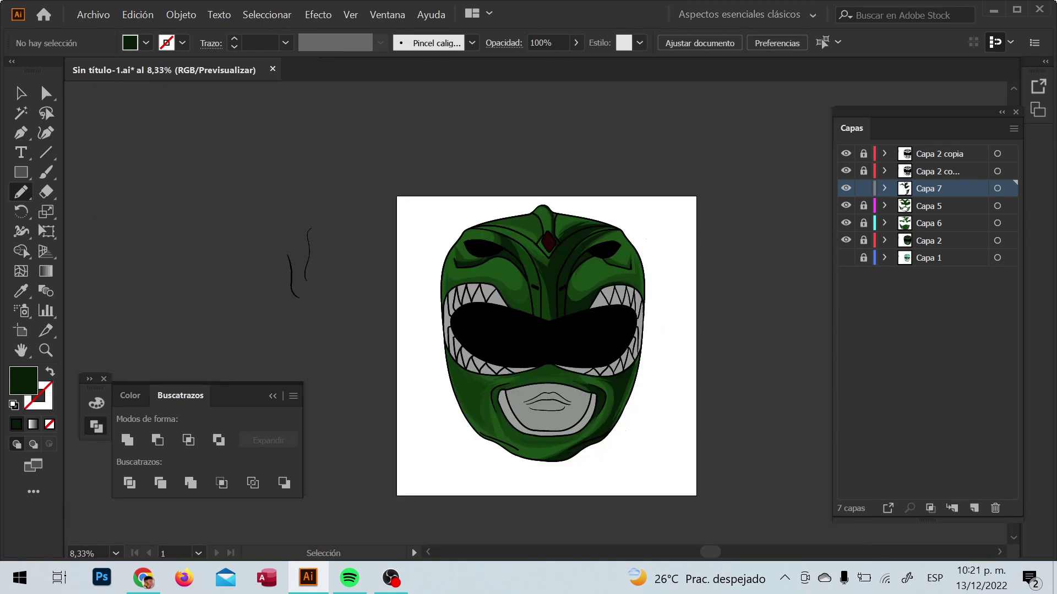
pyautogui.hotkey('ctrl', '+')
pyautogui.hotkey('ctrl', '+')
pyautogui.moveTo(427, 235); pyautogui.dragTo(525, 325)
pyautogui.moveTo(532, 533); pyautogui.dragTo(531, 535)
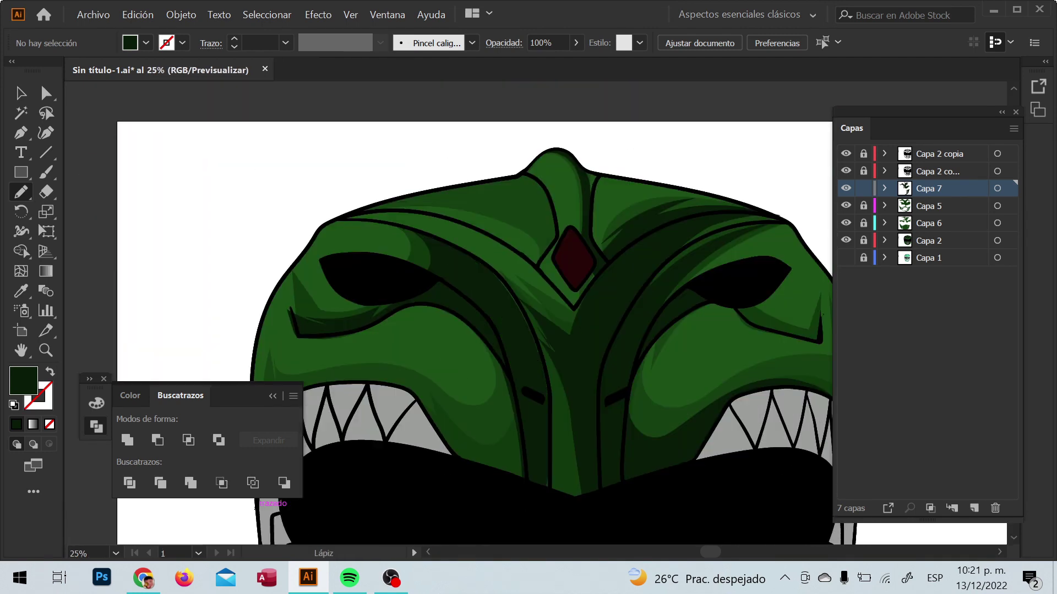
# - Zoom between the whole mask and the chin and mouth to check the shading
pyautogui.scroll(-3, 473, 308)
pyautogui.hotkey('ctrl', '-')
pyautogui.hotkey('ctrl', '-')
pyautogui.hotkey('ctrl', '-')
pyautogui.hotkey('ctrl', '+')
pyautogui.hotkey('ctrl', '+')
pyautogui.hotkey('ctrl', '+')
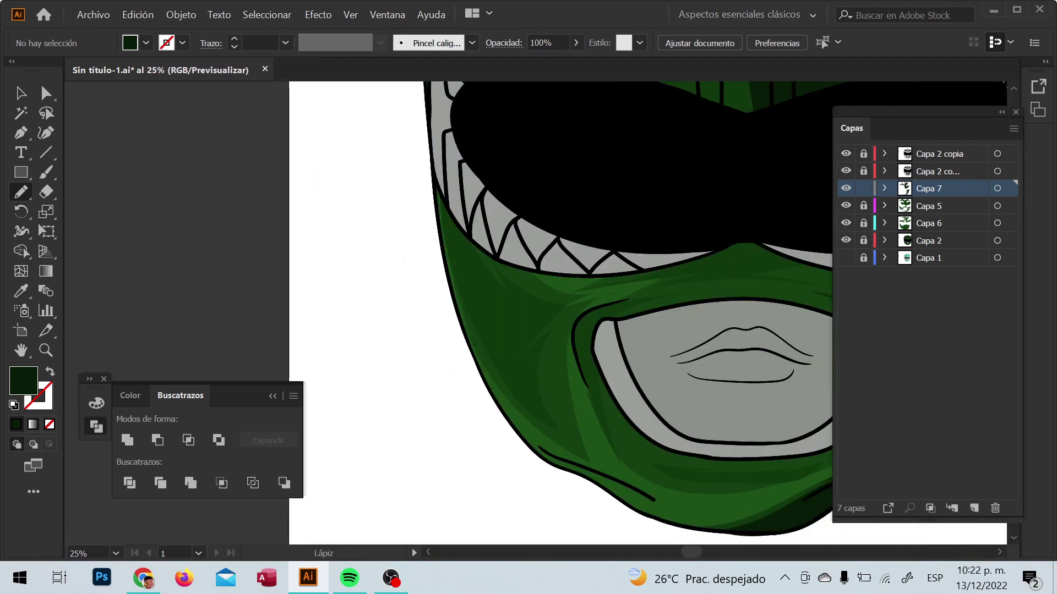
pyautogui.scroll(5, 551, 308)
pyautogui.hotkey('ctrl', '-')
pyautogui.hotkey('ctrl', '-')
pyautogui.hotkey('ctrl', '-')
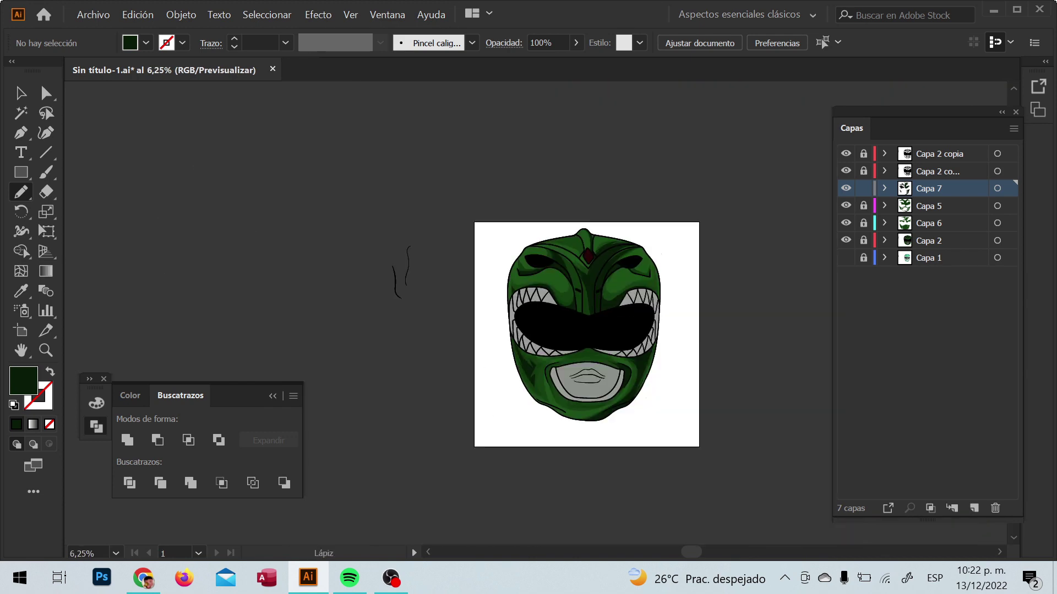
pyautogui.hotkey('ctrl', '+')
pyautogui.hotkey('ctrl', '+')
pyautogui.hotkey('ctrl', '+')
pyautogui.scroll(-3, 529, 308)
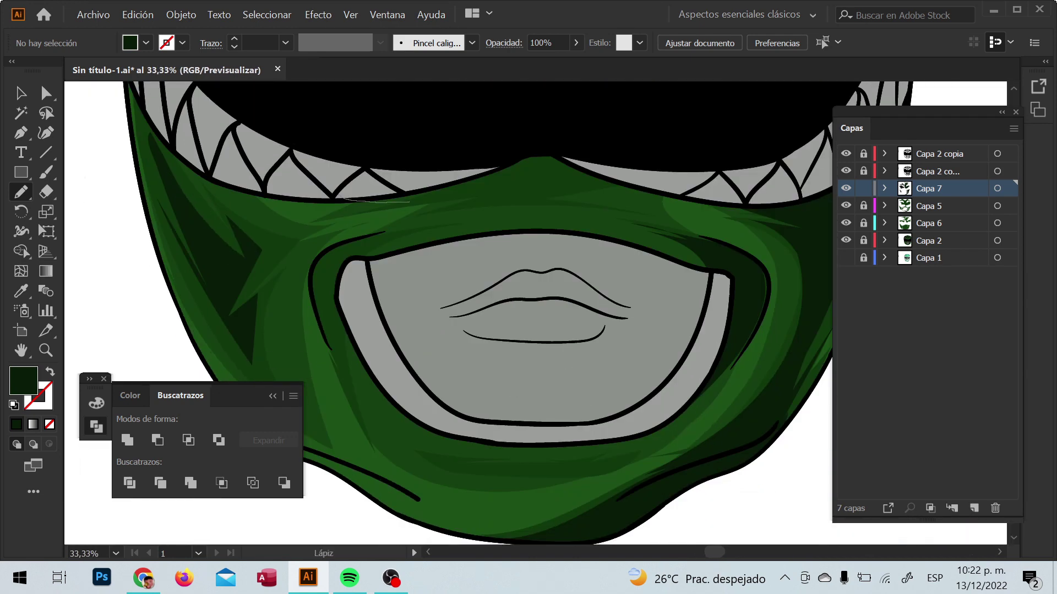
pyautogui.hotkey('ctrl', '-')
pyautogui.hotkey('ctrl', '-')
pyautogui.hotkey('ctrl', '-')
pyautogui.hotkey('ctrl', '+')
pyautogui.hotkey('ctrl', '+')
pyautogui.hotkey('ctrl', '+')
# - Pan and zoom between the whole helmet and the visor and mouth area
pyautogui.scroll(3, 528, 308)
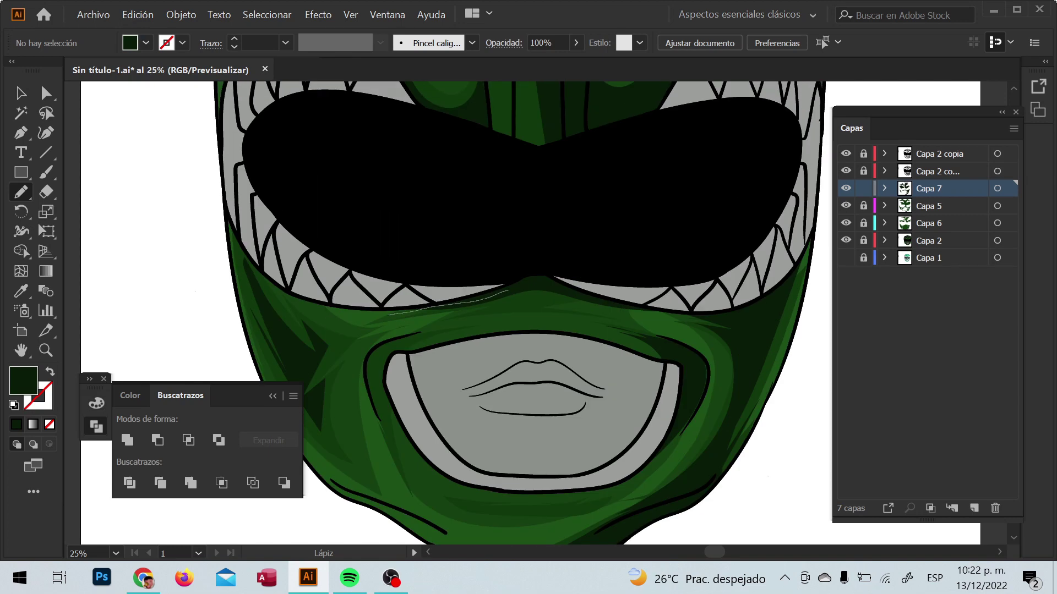
pyautogui.scroll(2, 528, 309)
pyautogui.hscroll(-3, 528, 308)
pyautogui.hotkey('ctrl', '-')
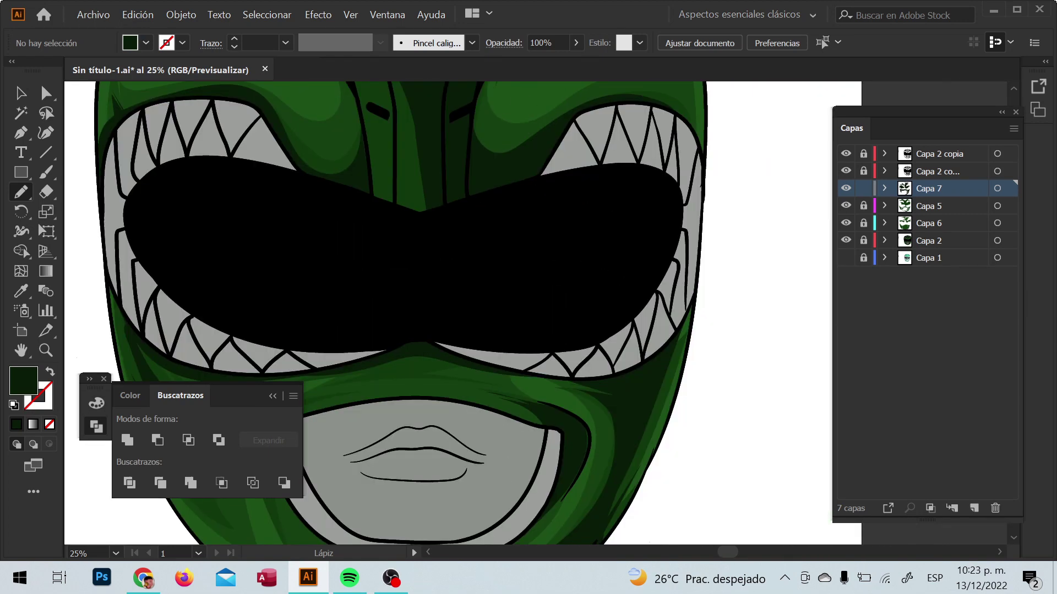
pyautogui.hotkey('ctrl', '-')
pyautogui.hotkey('ctrl', '-')
pyautogui.hotkey('ctrl', '-')
pyautogui.hotkey('ctrl', '+')
pyautogui.hotkey('ctrl', '+')
pyautogui.hotkey('ctrl', '+')
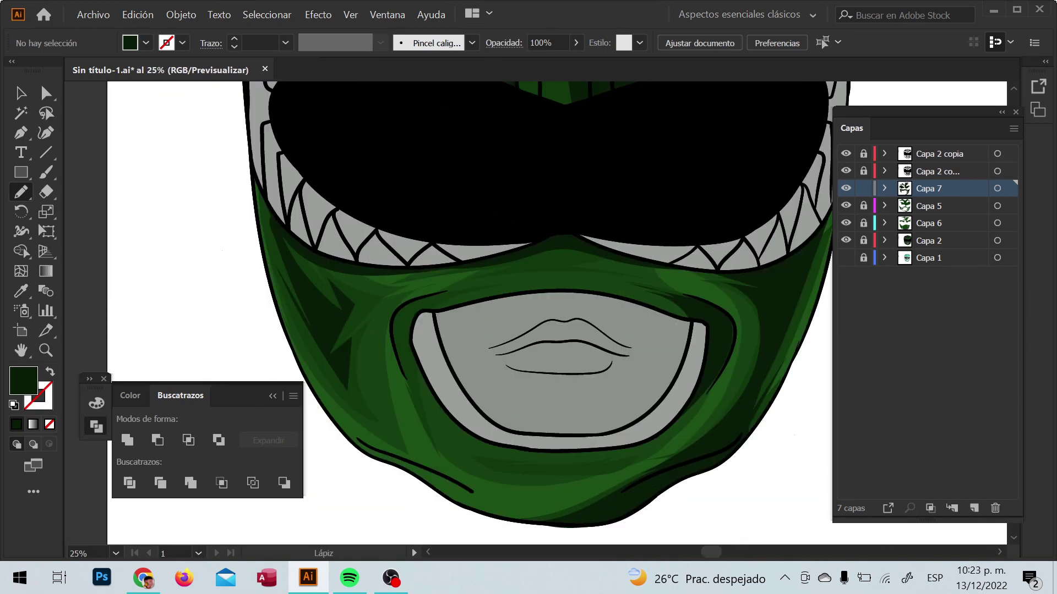
pyautogui.hotkey('ctrl', '-')
pyautogui.hotkey('ctrl', '-')
pyautogui.hotkey('ctrl', '-')
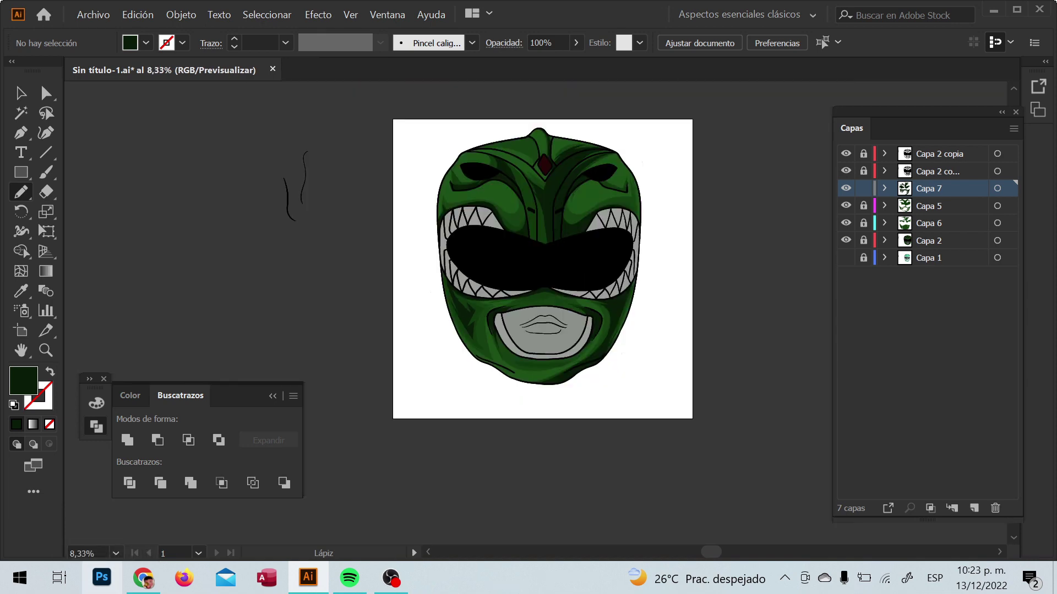
pyautogui.hotkey('ctrl', '+')
pyautogui.hotkey('ctrl', '+')
pyautogui.hotkey('ctrl', '+')
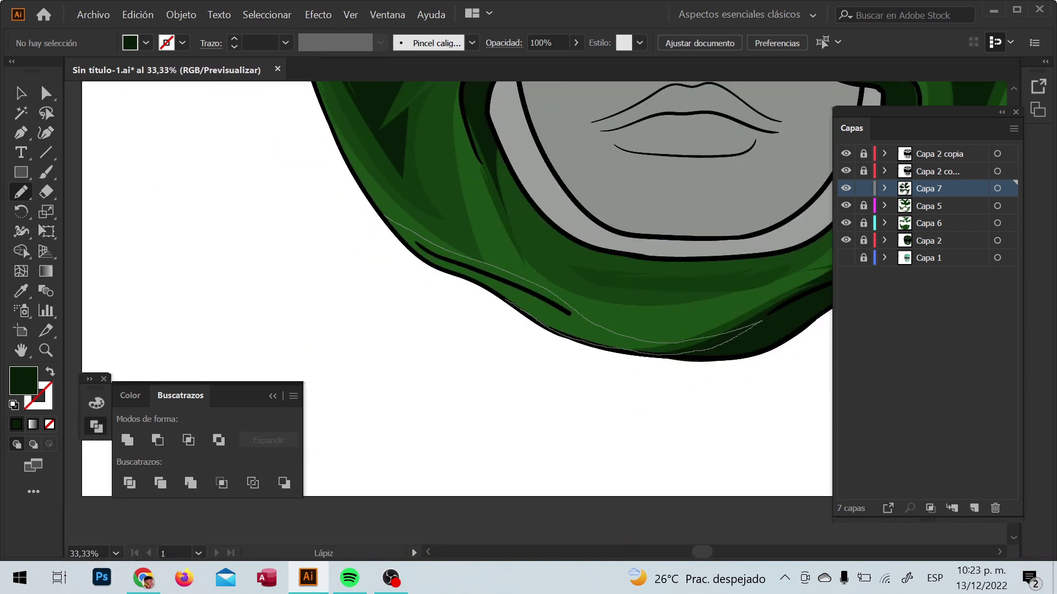
pyautogui.hotkey('ctrl', '-')
pyautogui.hotkey('ctrl', '-')
pyautogui.hotkey('ctrl', '-')
pyautogui.hotkey('ctrl', '-')
# - Add a layer for mouth shading and take the mouthpiece grey as the fill colour
pyautogui.hotkey('ctrl', 'l')
pyautogui.hotkey('ctrl', '+')
pyautogui.hotkey('ctrl', '+')
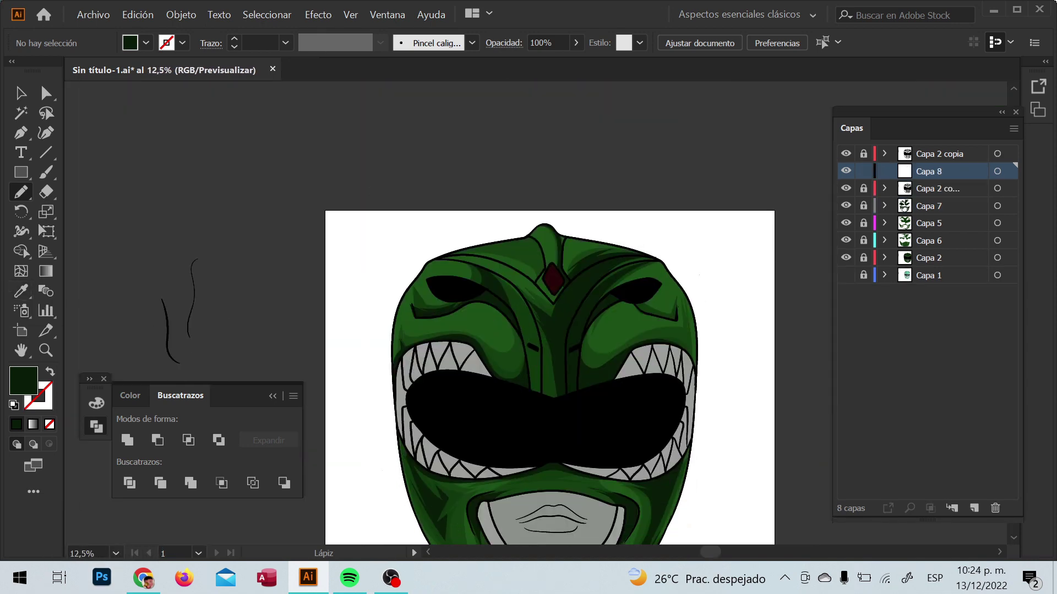
pyautogui.press('i')
pyautogui.click(550, 496)
pyautogui.doubleClick(23, 380)
pyautogui.click(448, 235)
# - Ready the Pencil, inspect the mouthpiece up close, and add a new layer Capa 9
pyautogui.hotkey('ctrl', '+')
pyautogui.hotkey('ctrl', '+')
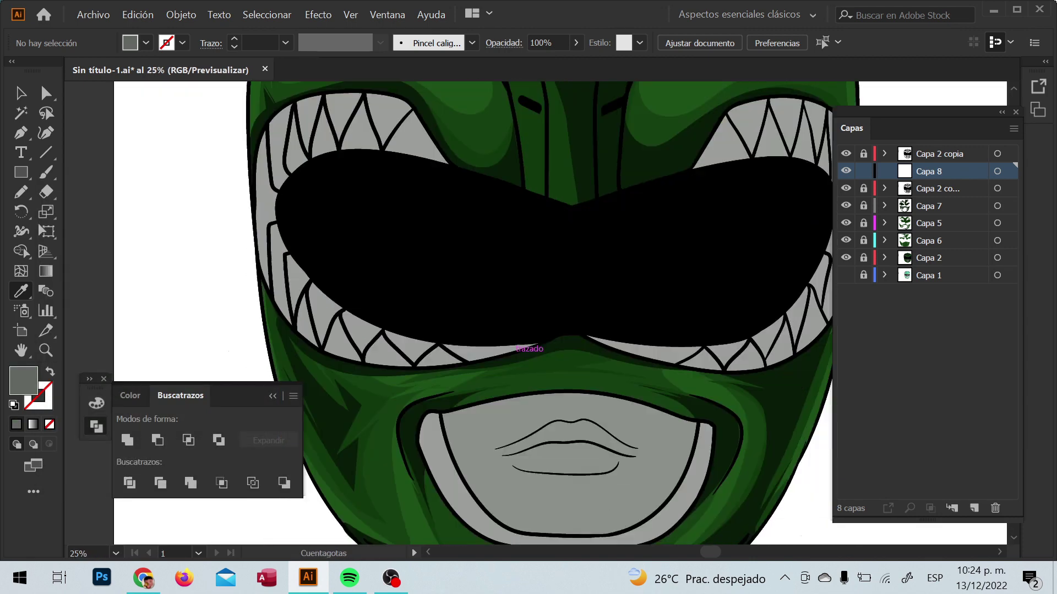
pyautogui.press('n')
pyautogui.hotkey('ctrl', '+')
pyautogui.scroll(-3, 528, 314)
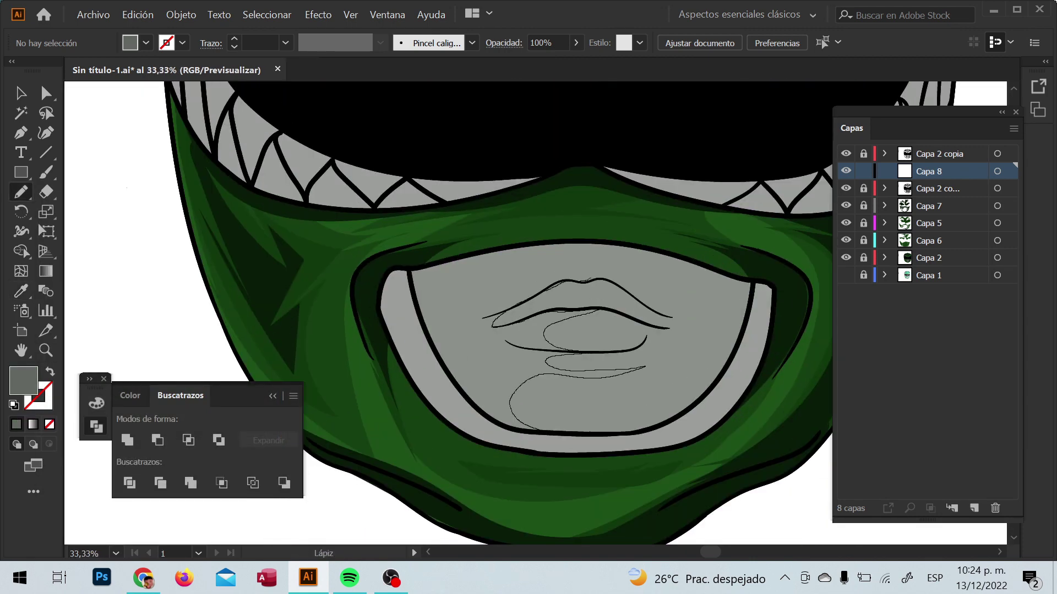
pyautogui.scroll(3, 448, 314)
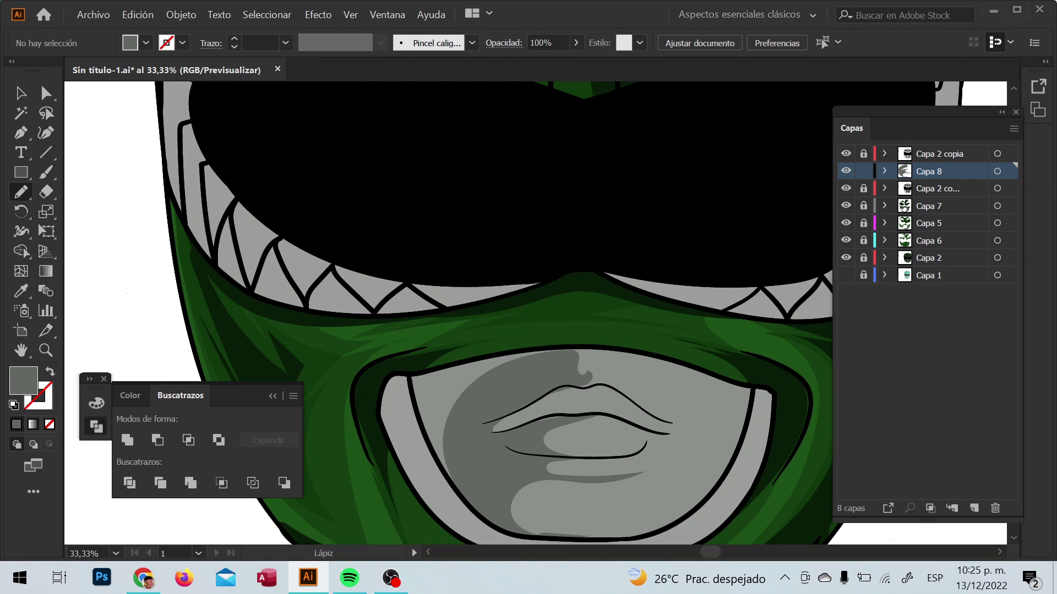
pyautogui.hotkey('ctrl', '-')
pyautogui.hotkey('ctrl', '-')
pyautogui.hotkey('ctrl', '-')
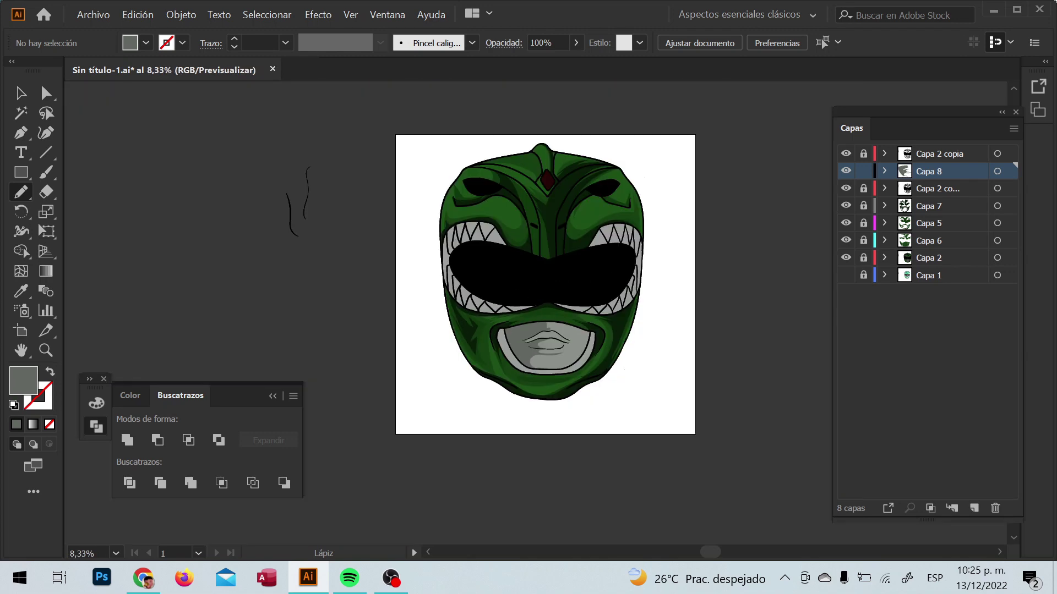
pyautogui.hotkey('ctrl', '+')
pyautogui.hotkey('ctrl', '+')
pyautogui.hotkey('ctrl', '+')
pyautogui.hotkey('ctrl', '+')
pyautogui.scroll(-1, 533, 313)
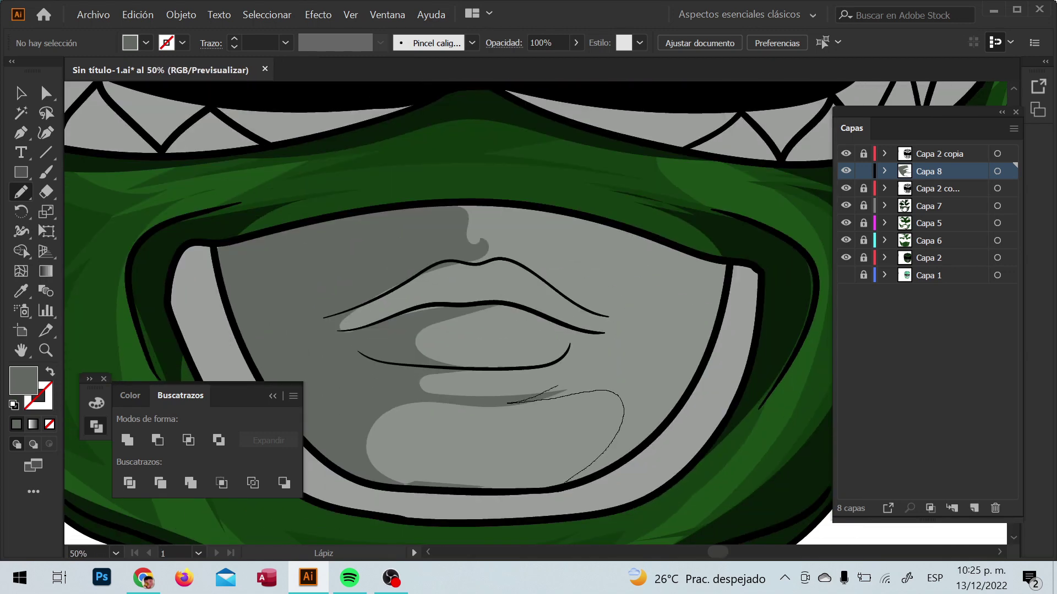
pyautogui.hotkey('ctrl', '-')
pyautogui.hotkey('ctrl', '-')
pyautogui.hotkey('ctrl', '-')
pyautogui.hotkey('ctrl', '-')
pyautogui.hotkey('ctrl', '-')
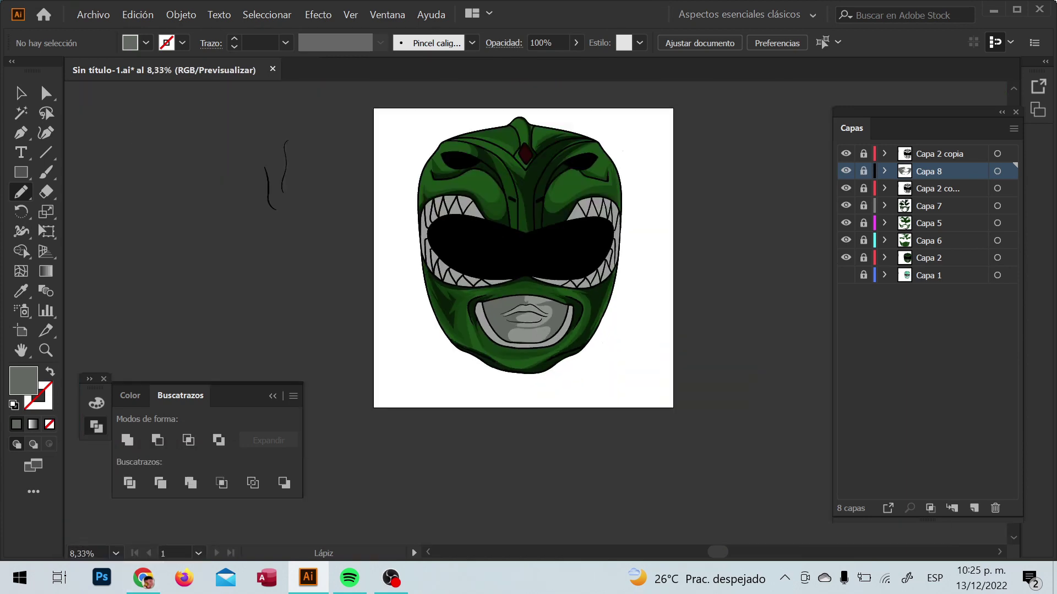
pyautogui.hotkey('ctrl', 'l')
# - Draw grey shadows on the mouthpiece's right side and under the upper lip
pyautogui.doubleClick(23, 380)
pyautogui.press('Return')
pyautogui.hotkey('ctrl', '+')
pyautogui.hotkey('ctrl', '+')
pyautogui.hotkey('ctrl', '+')
pyautogui.hotkey('ctrl', '+')
pyautogui.moveTo(578, 357); pyautogui.dragTo(573, 422)
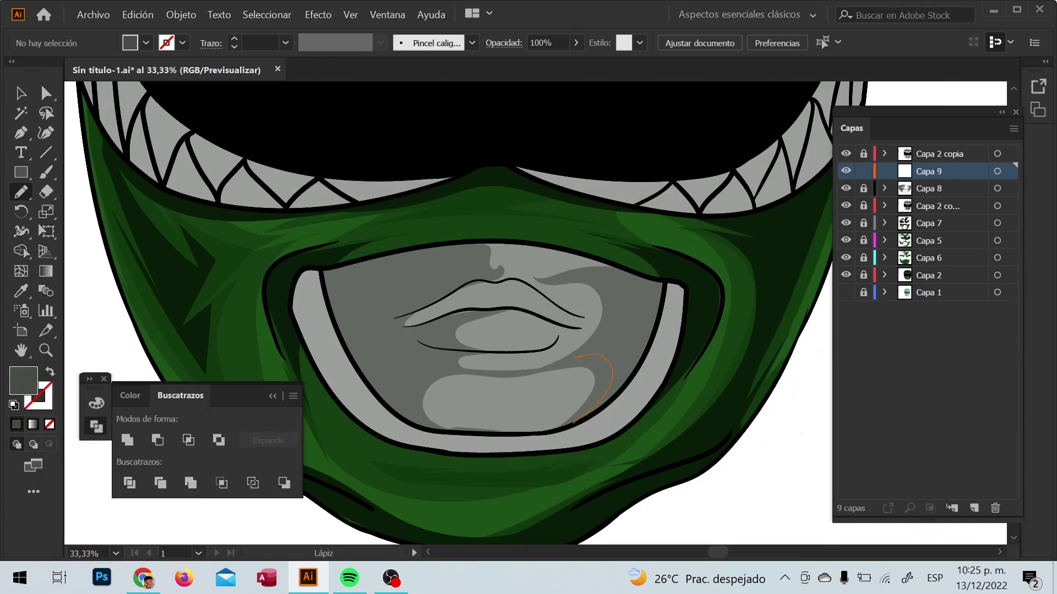
pyautogui.moveTo(382, 329); pyautogui.dragTo(492, 311)
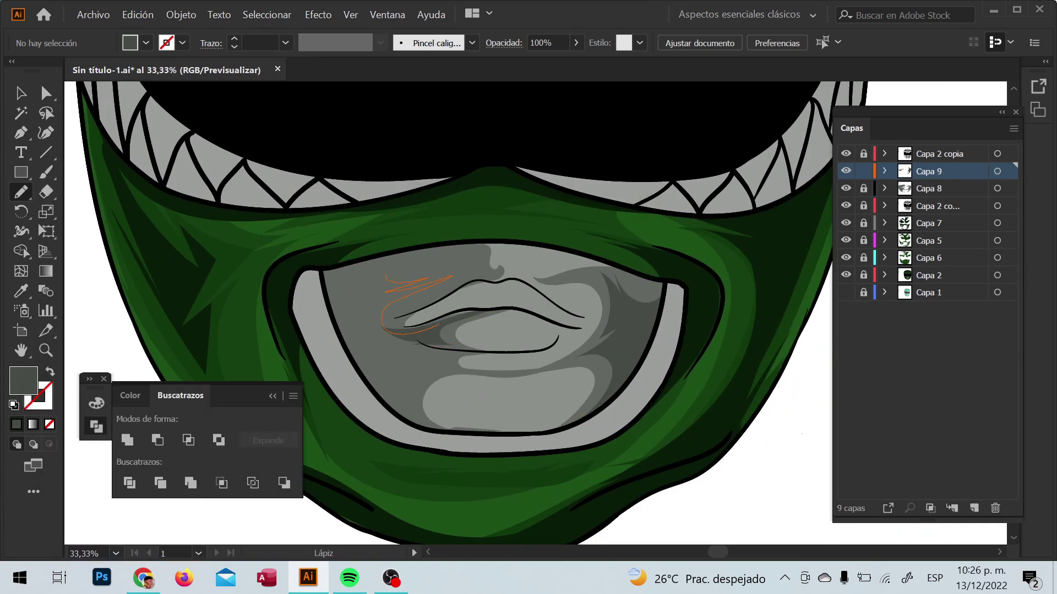
pyautogui.hotkey('ctrl', '-')
pyautogui.hotkey('ctrl', '-')
pyautogui.hotkey('ctrl', '-')
pyautogui.hotkey('ctrl', '-')
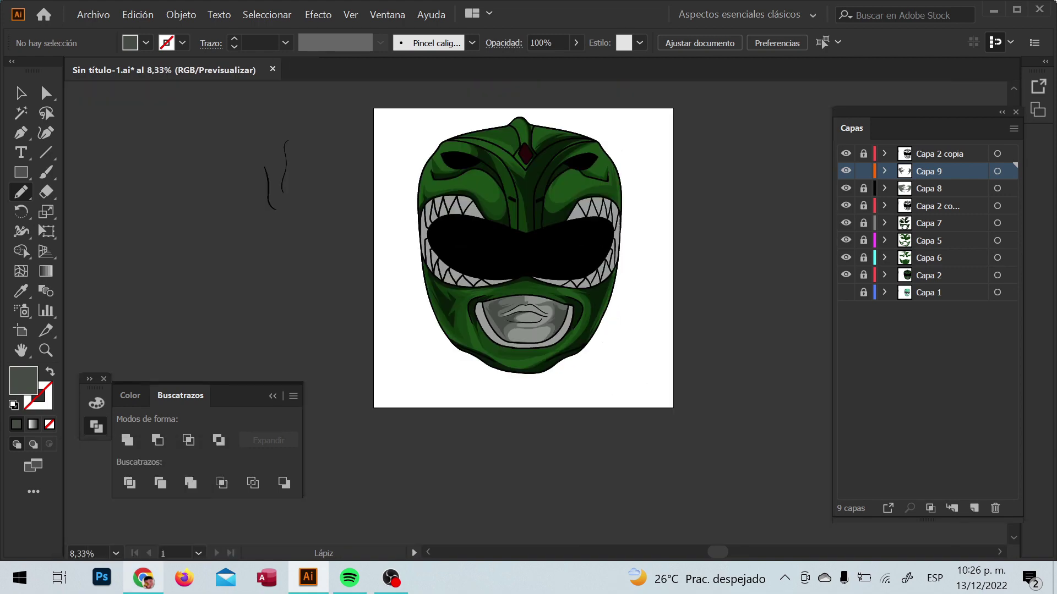
pyautogui.hotkey('ctrl', '+')
pyautogui.hotkey('ctrl', '+')
# - Set the fill to grey #6f726e and draw a shadow along the left mouth rim
pyautogui.doubleClick(23, 379)
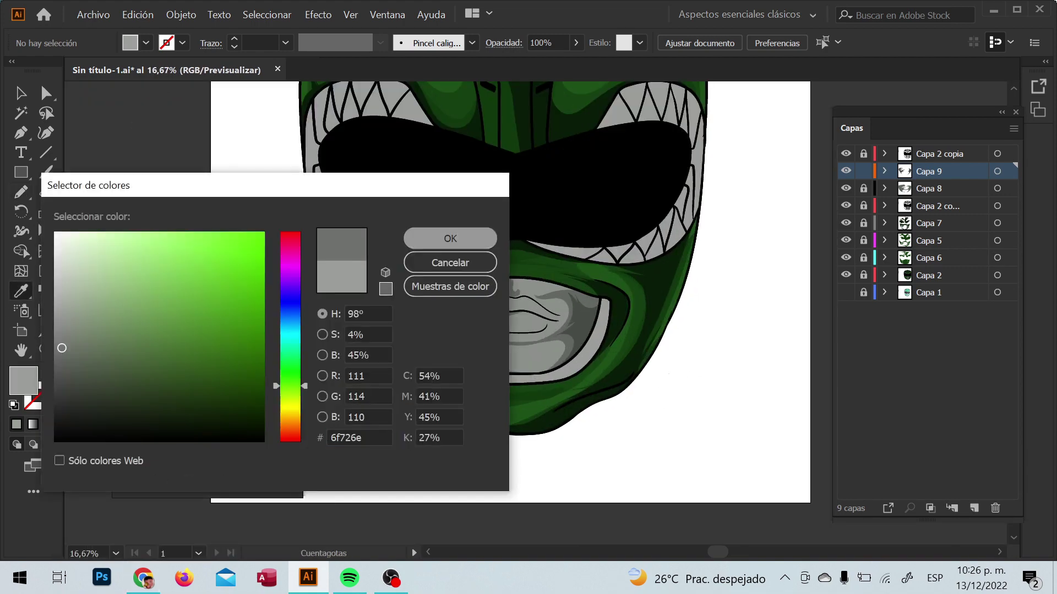
pyautogui.press('Return')
pyautogui.hotkey('ctrl', '+')
pyautogui.hotkey('ctrl', '+')
pyautogui.hotkey('ctrl', '+')
pyautogui.scroll(-1, 529, 309)
pyautogui.hscroll(-5, 528, 308)
pyautogui.moveTo(429, 429); pyautogui.dragTo(363, 355)
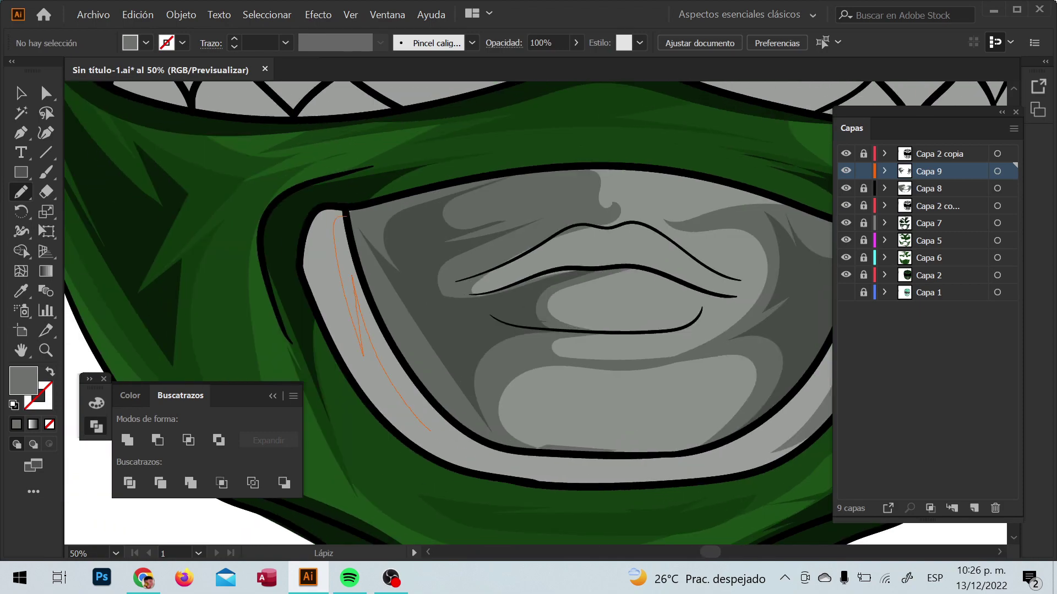
pyautogui.hotkey('ctrl', '-')
pyautogui.hotkey('ctrl', '-')
pyautogui.hotkey('ctrl', '-')
pyautogui.hotkey('ctrl', '+')
pyautogui.hotkey('ctrl', '+')
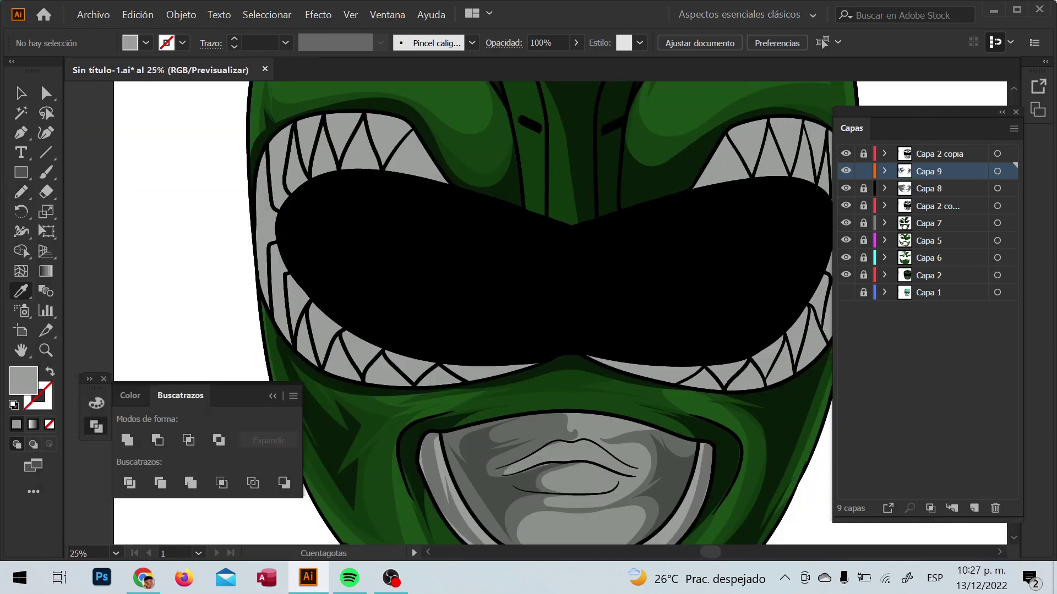
pyautogui.hotkey('ctrl', '+')
pyautogui.hotkey('ctrl', '+')
pyautogui.scroll(-3, 528, 308)
pyautogui.hscroll(2, 528, 308)
# - Draw dark grey shadow shapes on two teeth beside the visor
pyautogui.moveTo(521, 334)
pyautogui.mouseDown()
pyautogui.moveTo(559, 237)
pyautogui.moveTo(612, 315)
pyautogui.mouseUp()
pyautogui.moveTo(682, 316); pyautogui.dragTo(644, 221)
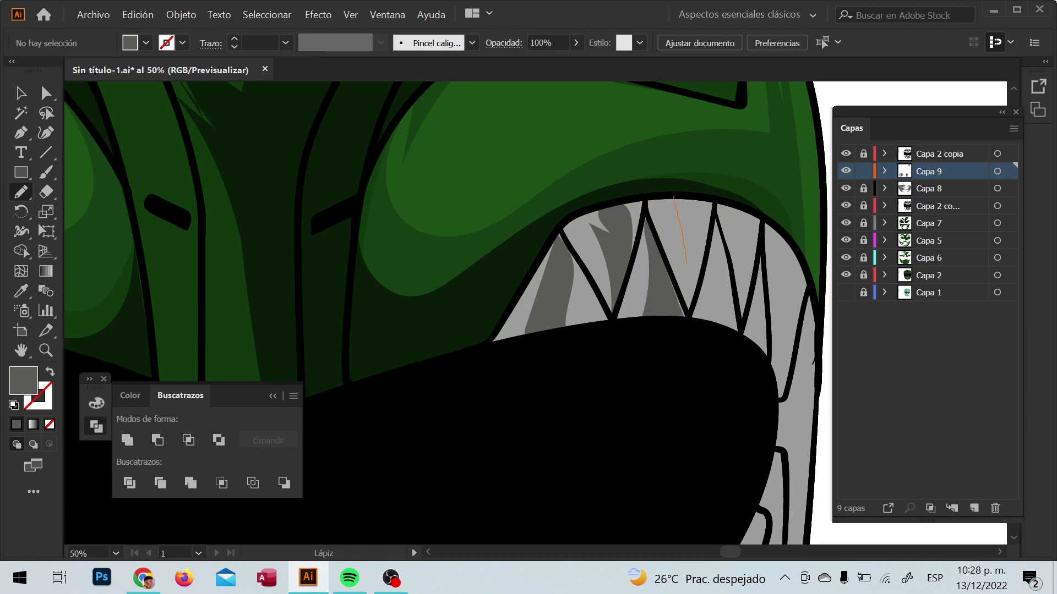
pyautogui.scroll(-2, 682, 248)
pyautogui.scroll(2, 716, 221)
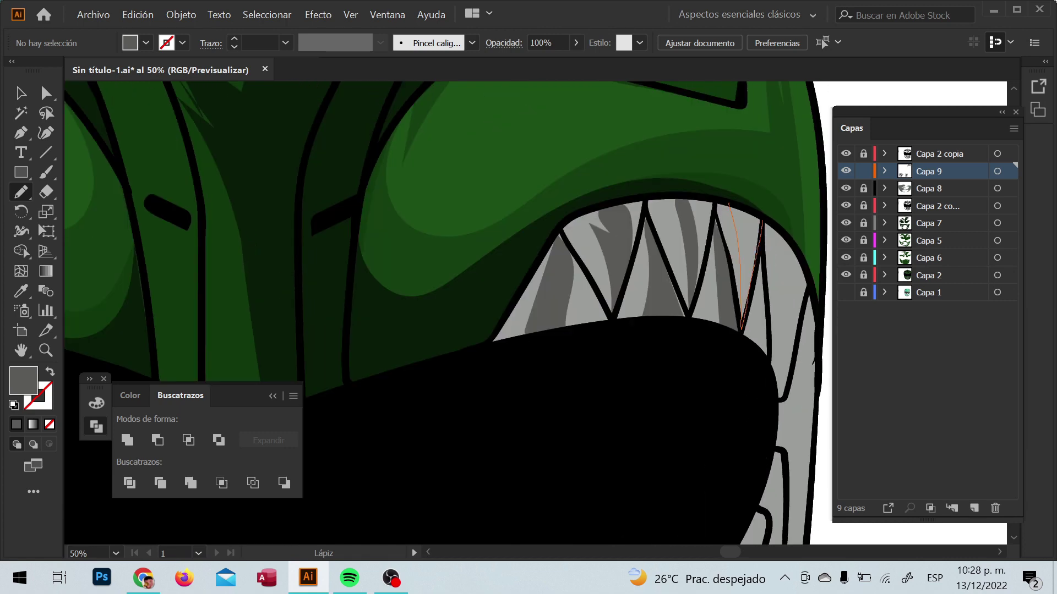
pyautogui.scroll(-2, 440, 314)
pyautogui.hscroll(3, 441, 314)
pyautogui.scroll(-2, 440, 314)
pyautogui.scroll(-2, 440, 314)
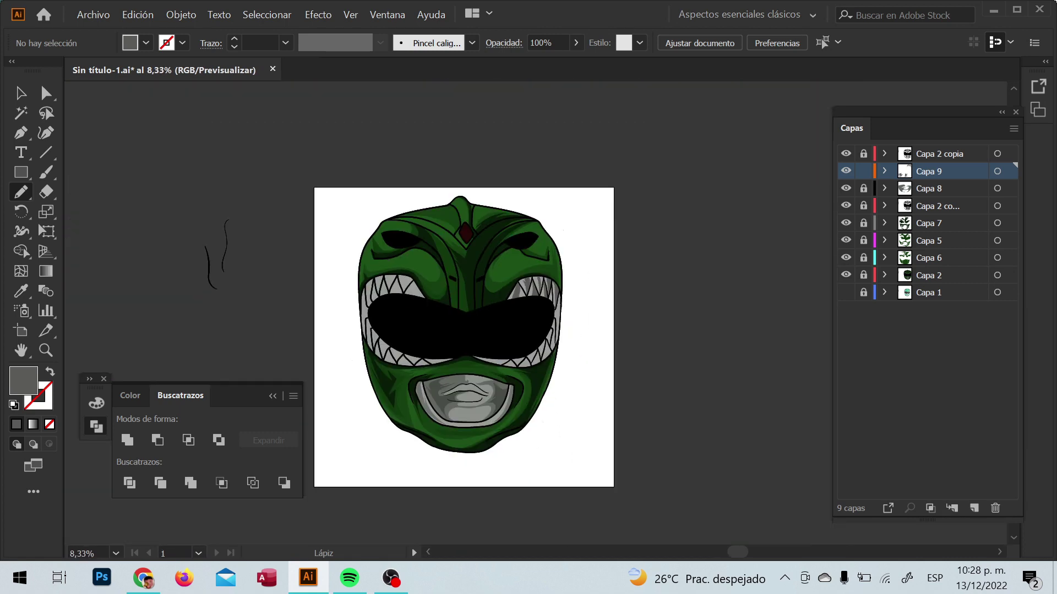
pyautogui.scroll(2, 441, 313)
pyautogui.scroll(2, 440, 314)
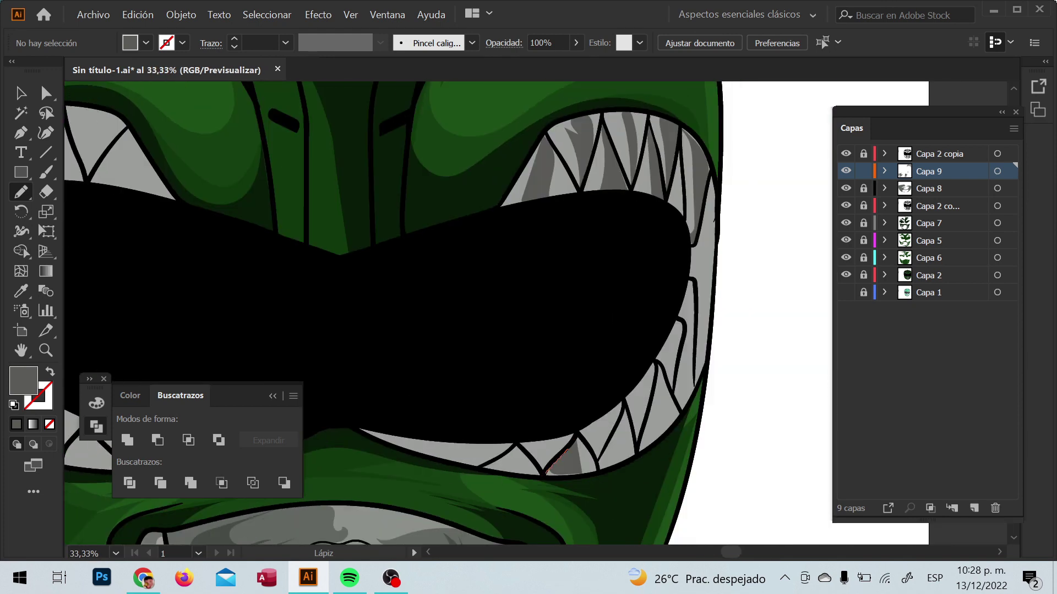
pyautogui.scroll(2, 555, 457)
# - Shade a lower tooth and its neighbour, then review the right-side teeth
pyautogui.moveTo(504, 303); pyautogui.dragTo(517, 325)
pyautogui.scroll(2, 441, 314)
pyautogui.hscroll(3, 441, 314)
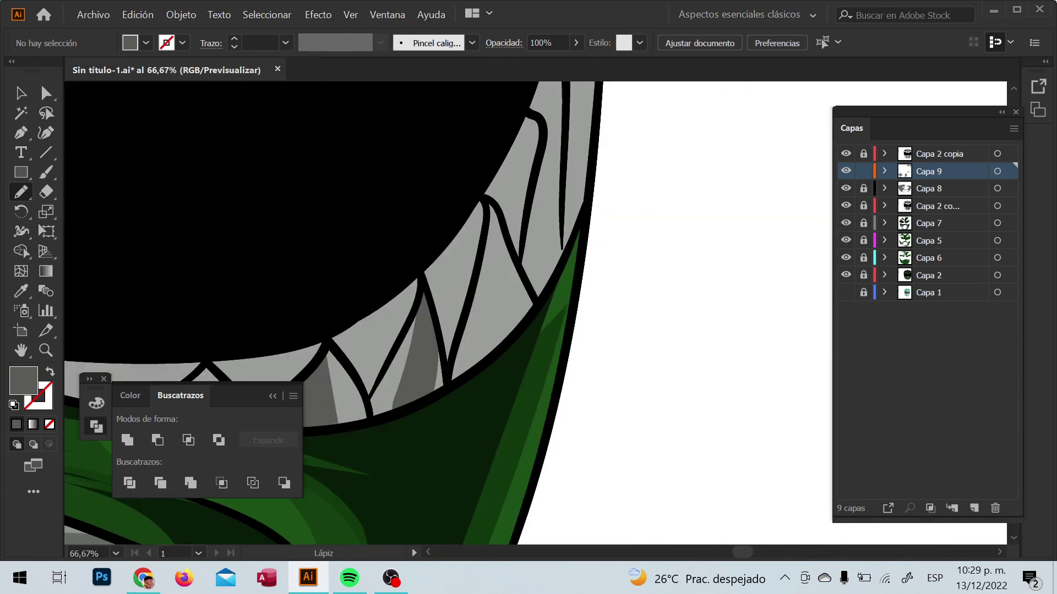
pyautogui.scroll(3, 441, 313)
pyautogui.hscroll(2, 440, 313)
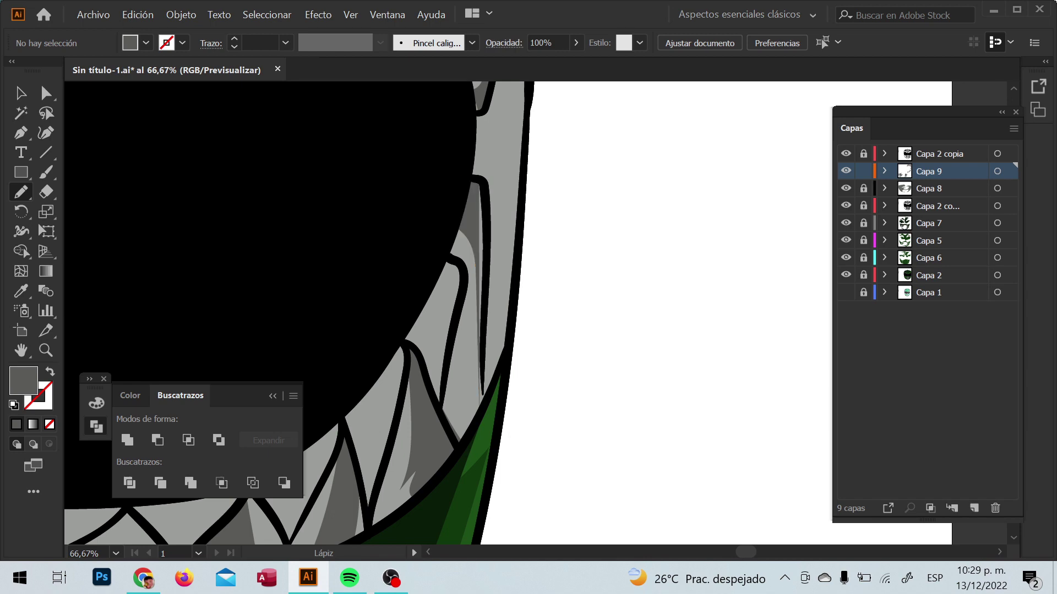
pyautogui.scroll(5, 413, 313)
pyautogui.moveTo(483, 221); pyautogui.dragTo(488, 314)
pyautogui.hotkey('ctrl', '-')
pyautogui.hotkey('ctrl', '-')
pyautogui.hotkey('ctrl', '-')
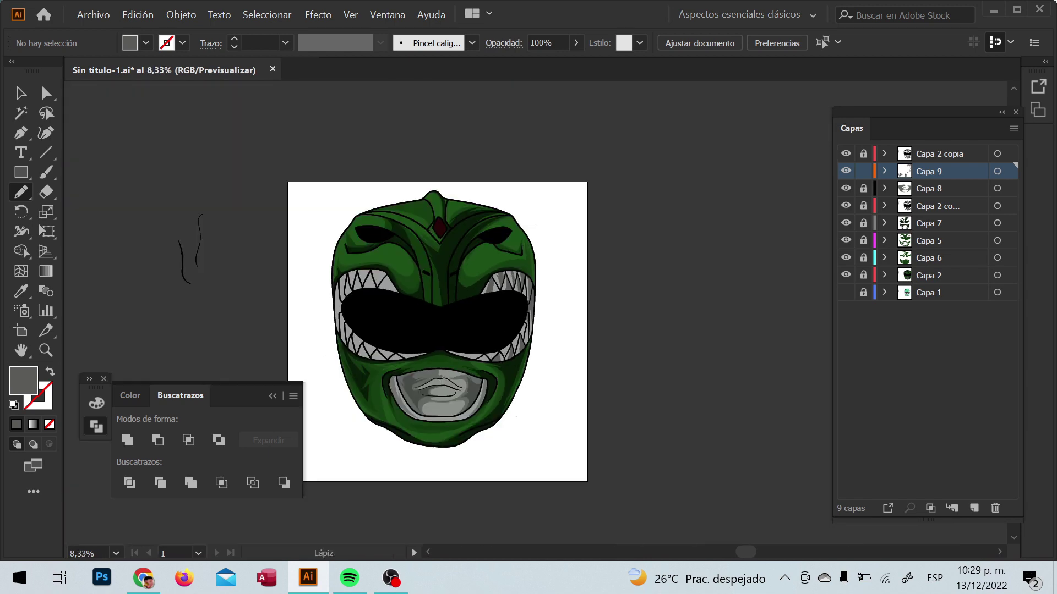
pyautogui.hotkey('ctrl', '+')
pyautogui.hotkey('ctrl', '+')
pyautogui.hotkey('ctrl', '+')
pyautogui.hotkey('ctrl', '+')
pyautogui.hotkey('ctrl', '+')
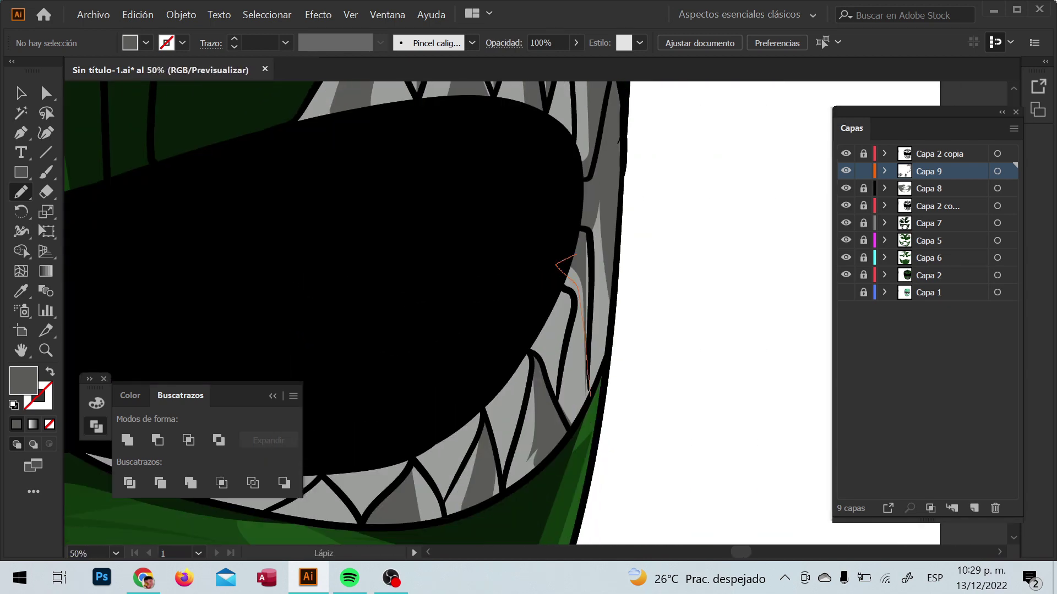
pyautogui.hscroll(-1, 636, 150)
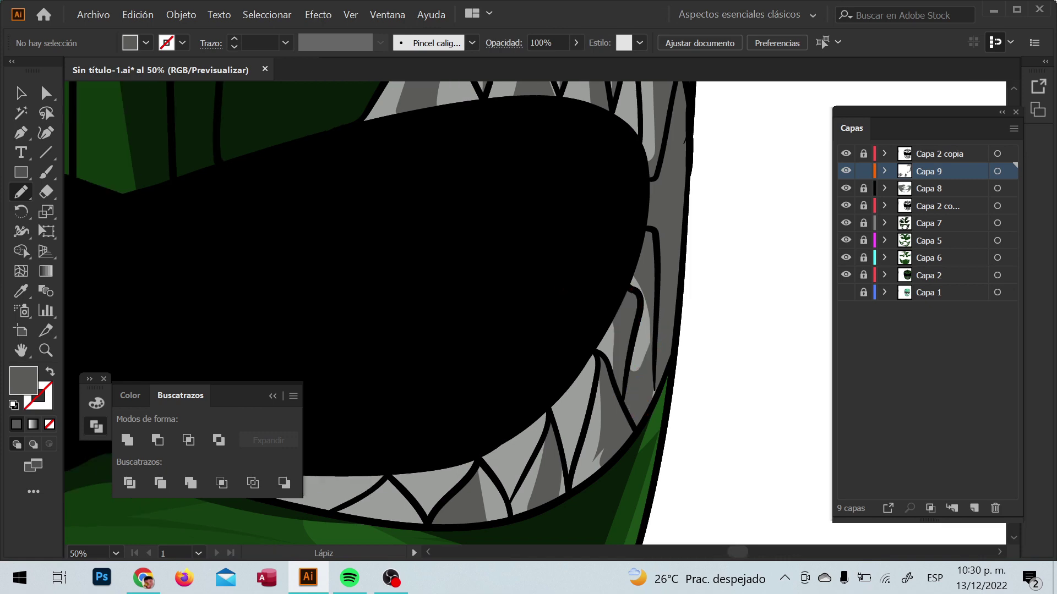
pyautogui.hscroll(-3, 636, 150)
pyautogui.scroll(-2, 446, 314)
pyautogui.hscroll(-3, 446, 314)
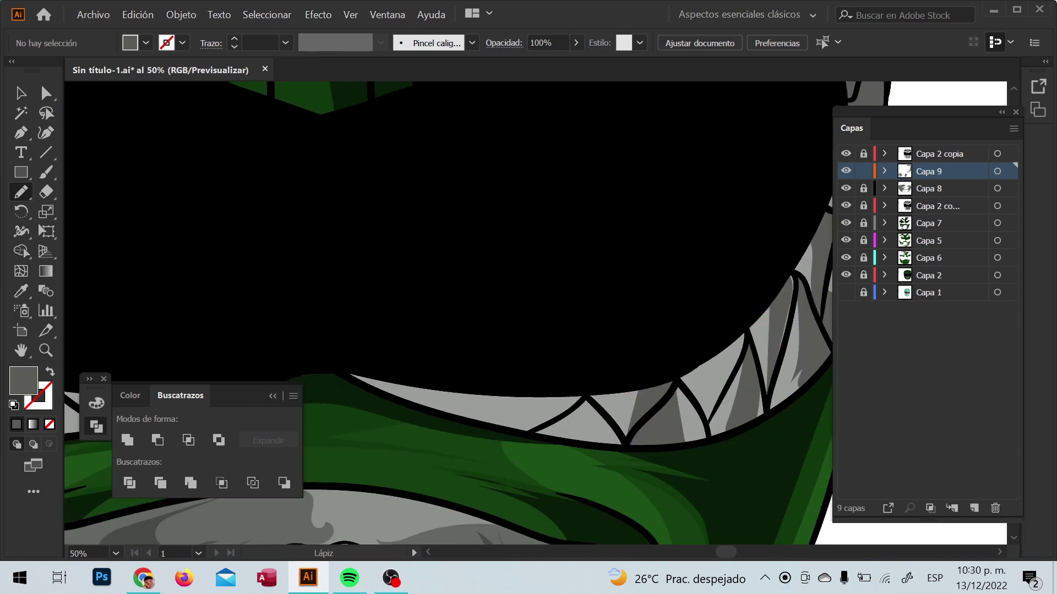
# - Shade four upper-left teeth with dark grey shadow shapes
pyautogui.hotkey('ctrl', '-')
pyautogui.hotkey('ctrl', '-')
pyautogui.hotkey('ctrl', '-')
pyautogui.hotkey('ctrl', '+')
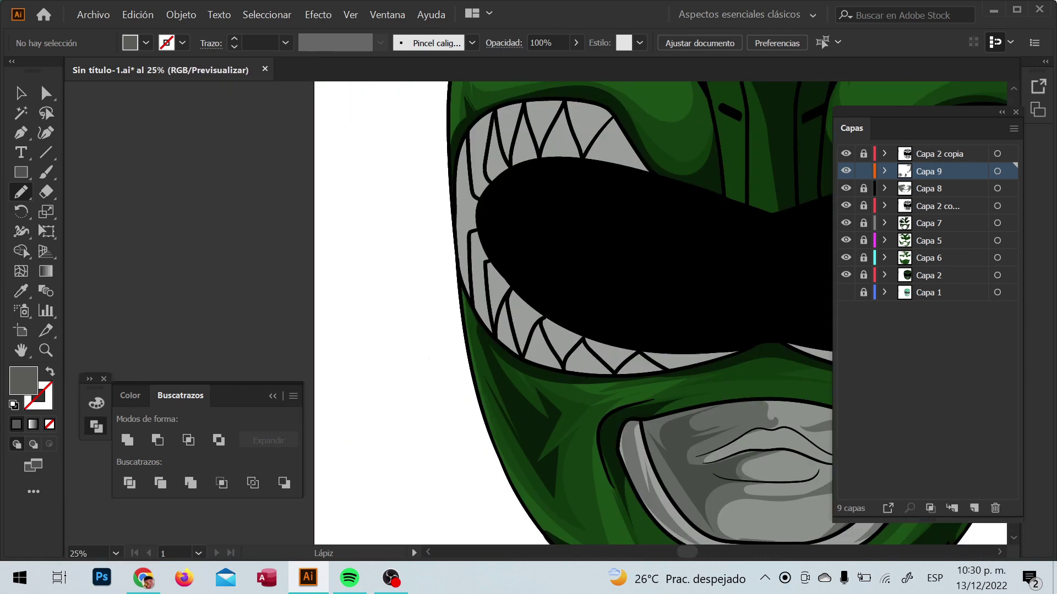
pyautogui.hotkey('ctrl', '+')
pyautogui.moveTo(658, 237); pyautogui.dragTo(633, 229)
pyautogui.moveTo(575, 113); pyautogui.dragTo(542, 212)
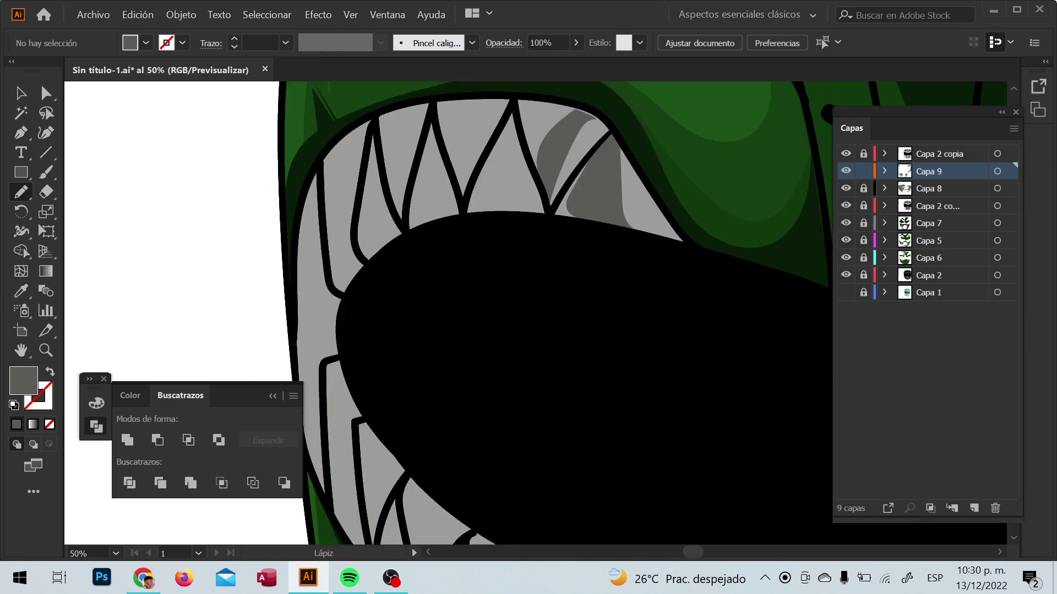
pyautogui.moveTo(515, 110)
pyautogui.mouseDown()
pyautogui.moveTo(484, 212)
pyautogui.moveTo(452, 200)
pyautogui.mouseUp()
pyautogui.moveTo(371, 135)
pyautogui.mouseDown()
pyautogui.moveTo(394, 259)
pyautogui.moveTo(347, 292)
pyautogui.moveTo(518, 219)
pyautogui.mouseUp()
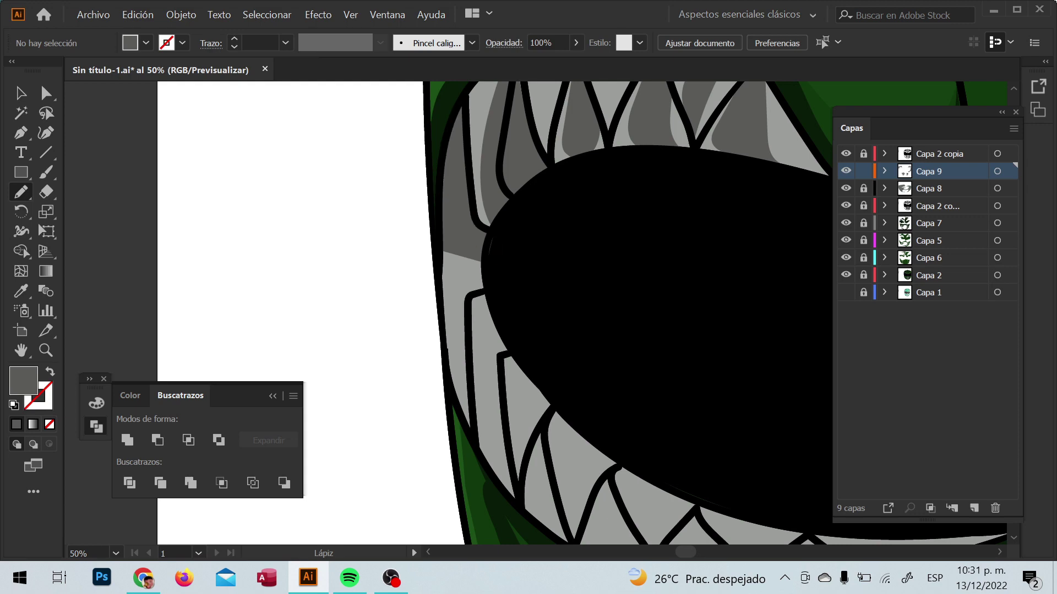
# - Shade a lower-left tooth and one more tooth in the teeth band
pyautogui.scroll(-5, 496, 175)
pyautogui.hscroll(2, 484, 165)
pyautogui.hscroll(3, 523, 209)
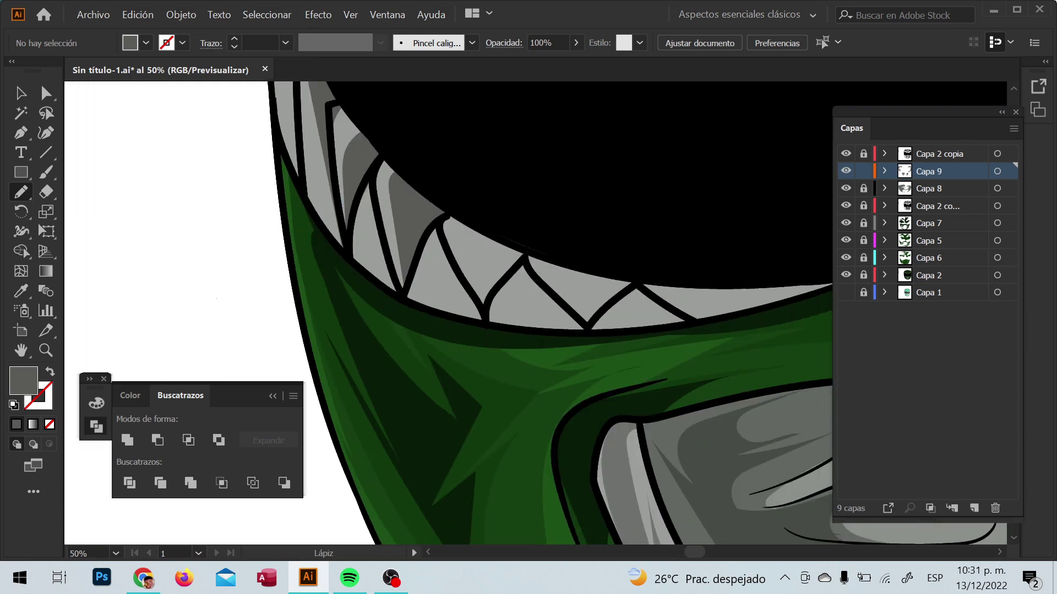
pyautogui.hscroll(3, 495, 276)
pyautogui.moveTo(399, 241); pyautogui.dragTo(454, 328)
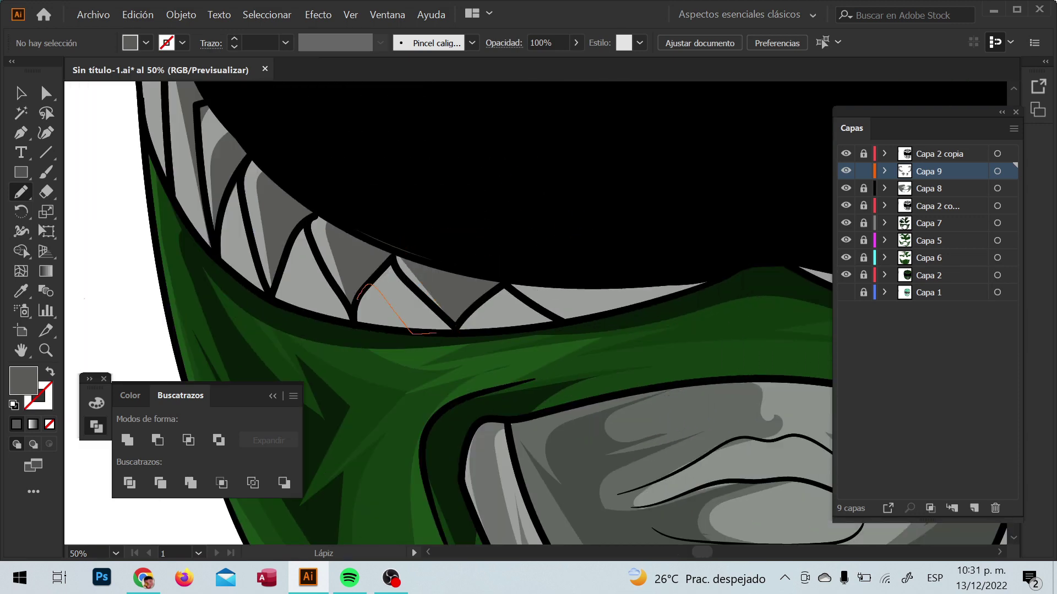
pyautogui.hotkey('ctrl', '-')
pyautogui.hotkey('ctrl', '-')
pyautogui.hotkey('ctrl', '-')
pyautogui.hotkey('ctrl', '+')
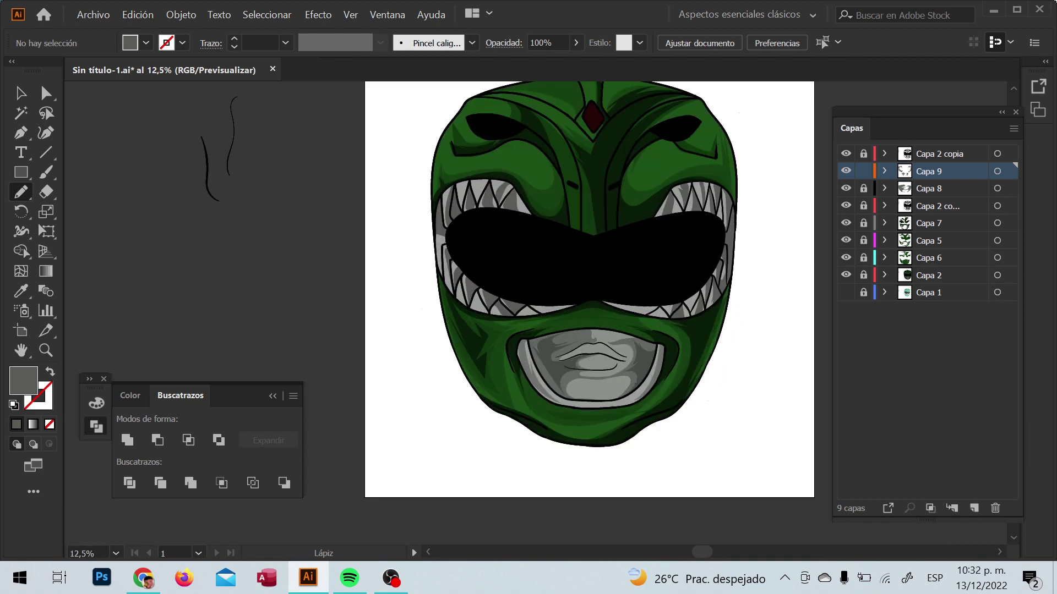
pyautogui.hotkey('ctrl', '+')
pyautogui.scroll(4, 468, 231)
pyautogui.moveTo(448, 211); pyautogui.dragTo(494, 208)
pyautogui.hotkey('ctrl', '-')
pyautogui.hotkey('ctrl', '-')
pyautogui.hotkey('ctrl', '-')
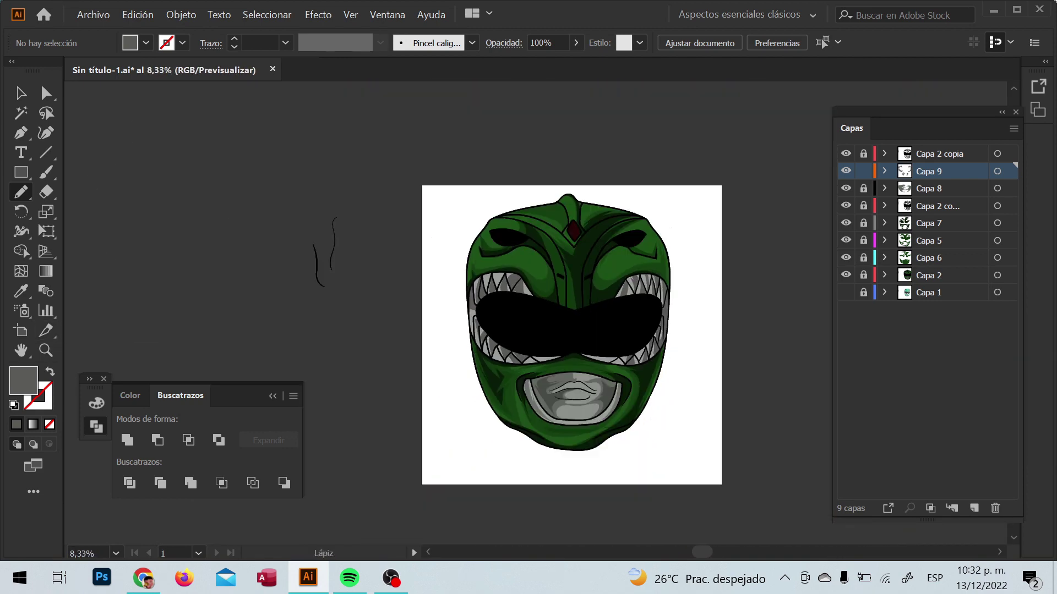
pyautogui.click(864, 171)
pyautogui.click(974, 508)
pyautogui.press('i')
pyautogui.click(649, 253)
pyautogui.press('n')
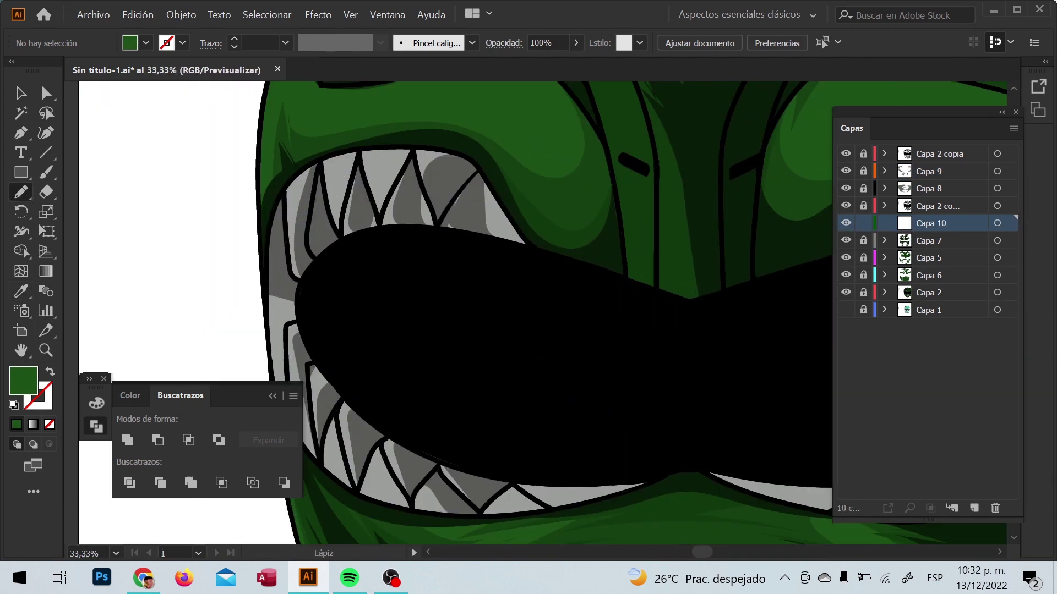
pyautogui.scroll(4, 681, 256)
pyautogui.click(997, 223)
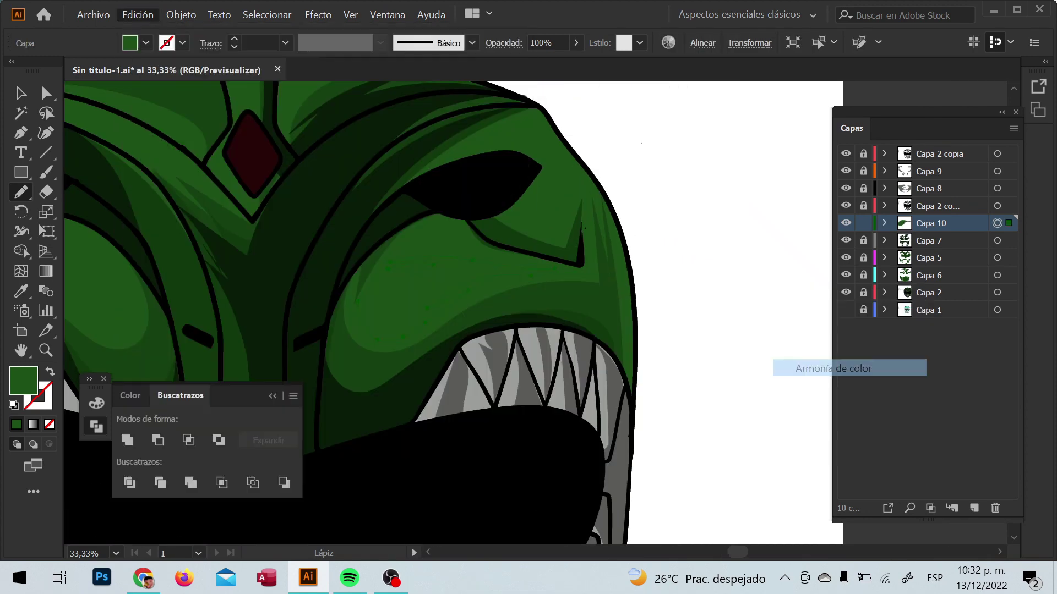
pyautogui.click(668, 43)
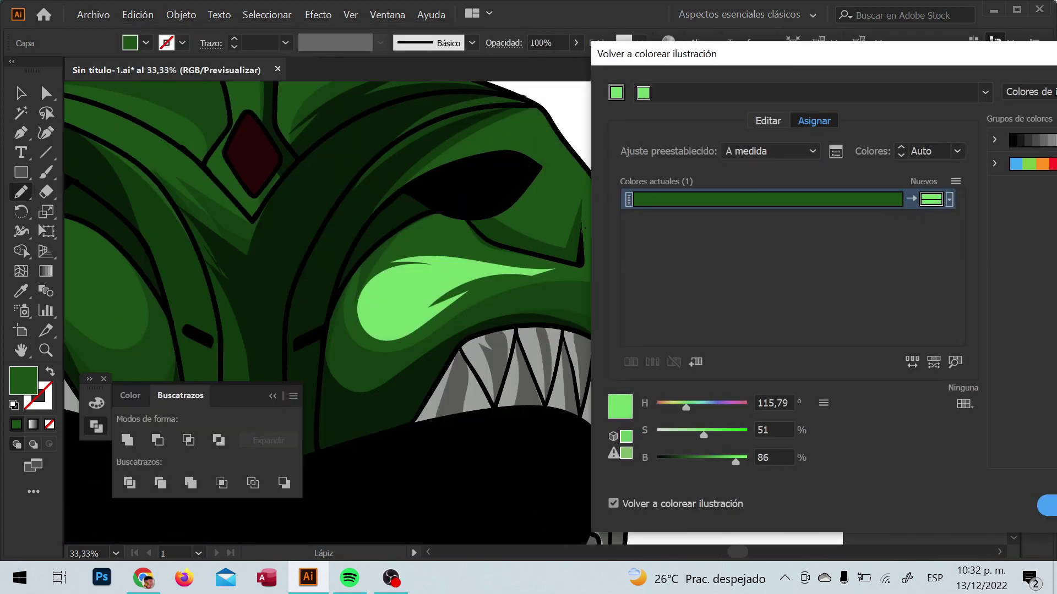
pyautogui.moveTo(704, 435)
pyautogui.mouseDown()
pyautogui.moveTo(695, 435)
pyautogui.moveTo(699, 461)
pyautogui.mouseUp()
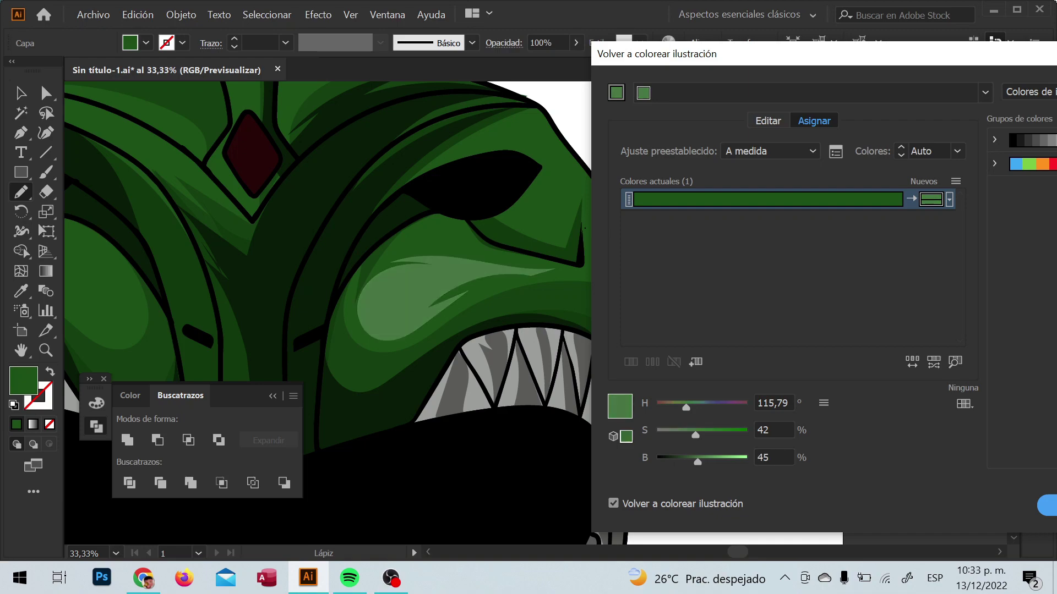
pyautogui.click(934, 497)
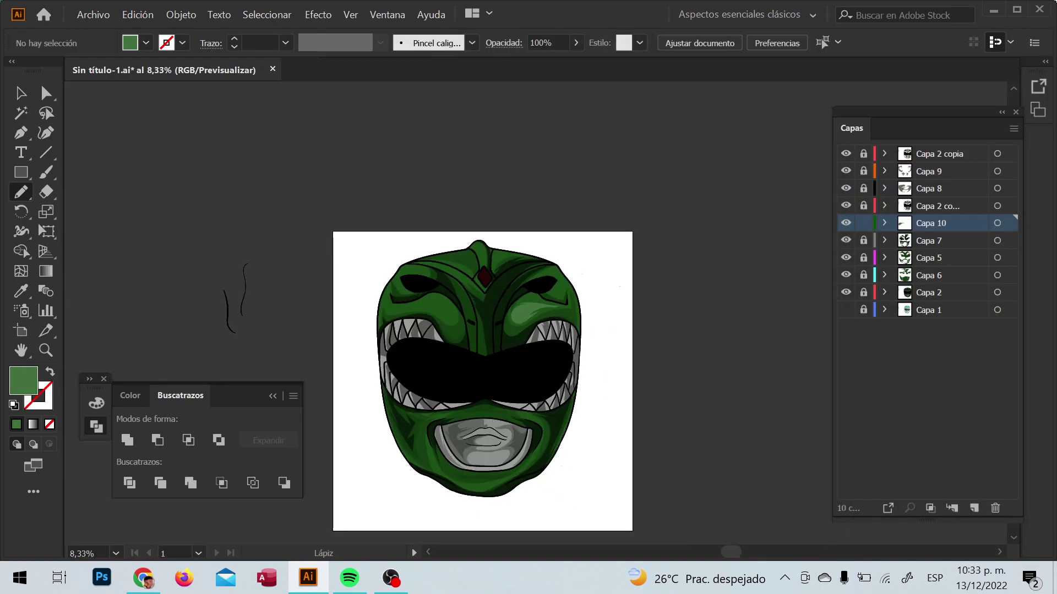
pyautogui.scroll(4, 534, 262)
pyautogui.scroll(-1, 534, 262)
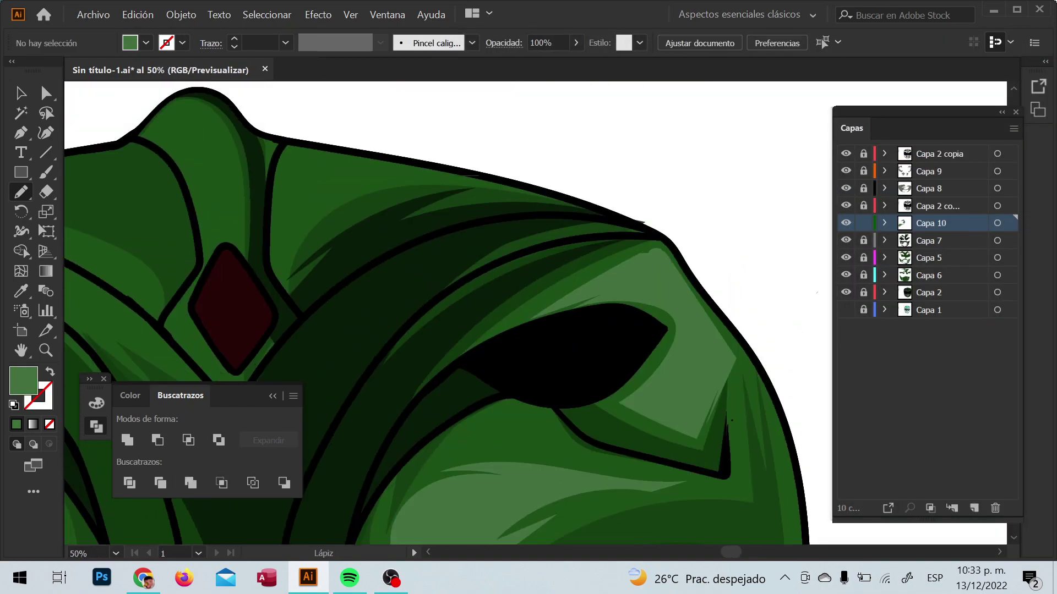
pyautogui.scroll(-1, 534, 262)
pyautogui.scroll(-3, 545, 325)
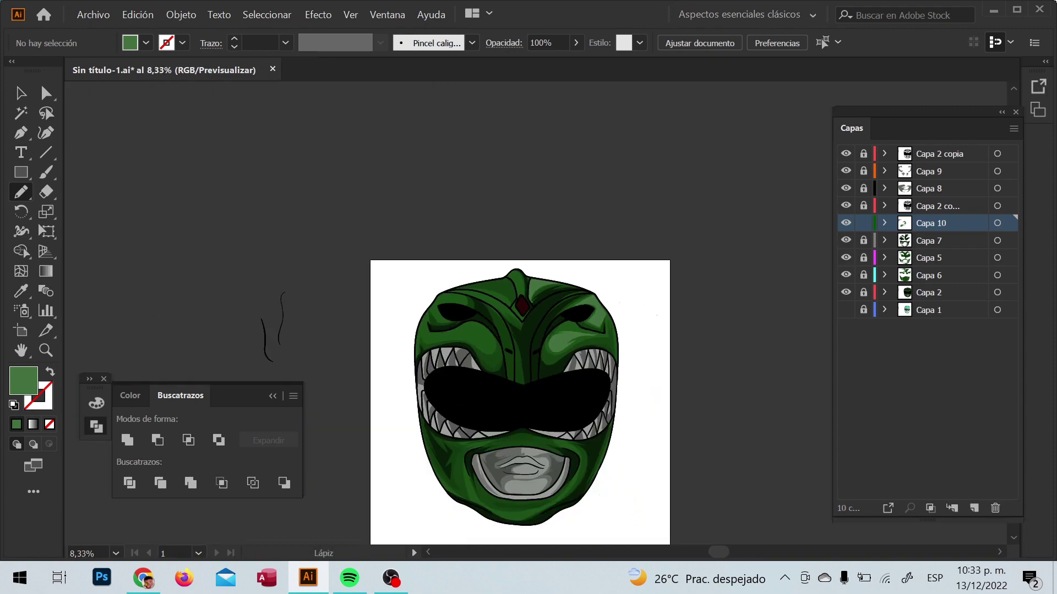
pyautogui.scroll(2, 477, 361)
pyautogui.scroll(1, 477, 360)
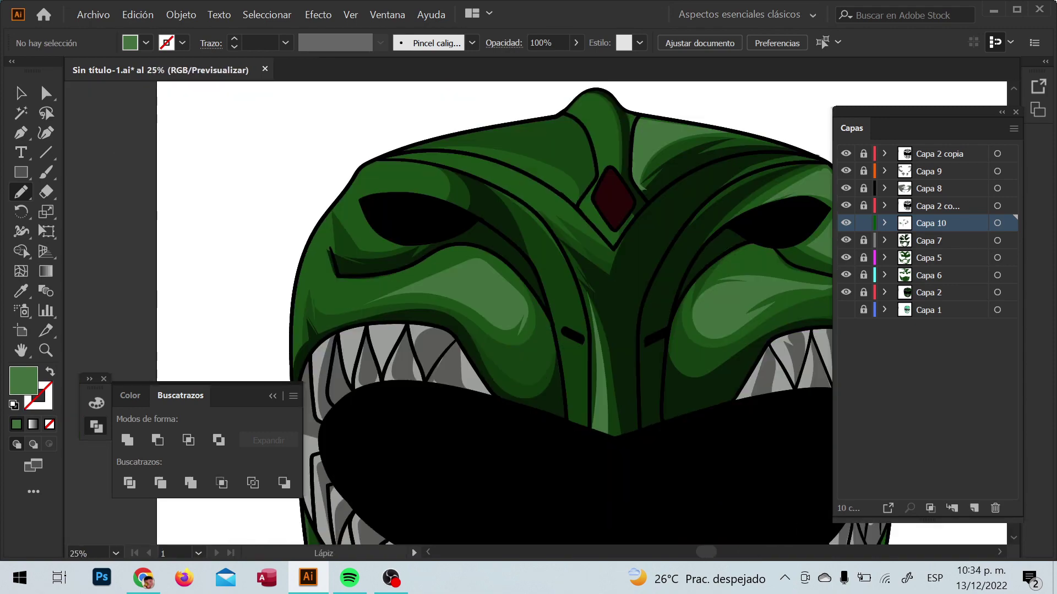
pyautogui.scroll(-3, 537, 314)
pyautogui.scroll(2, 536, 378)
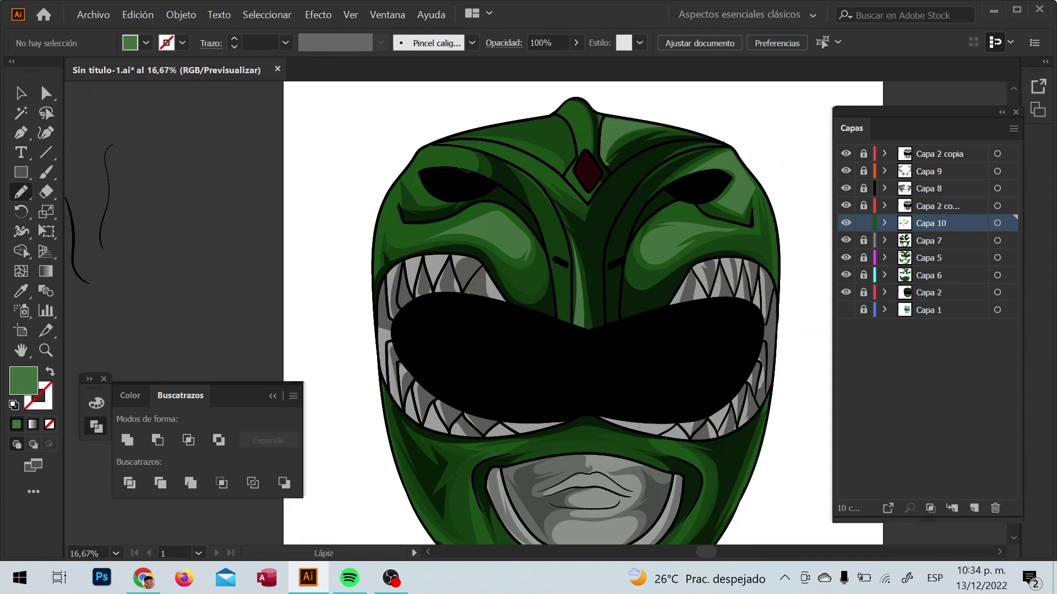
pyautogui.scroll(2, 535, 314)
pyautogui.scroll(-1, 536, 313)
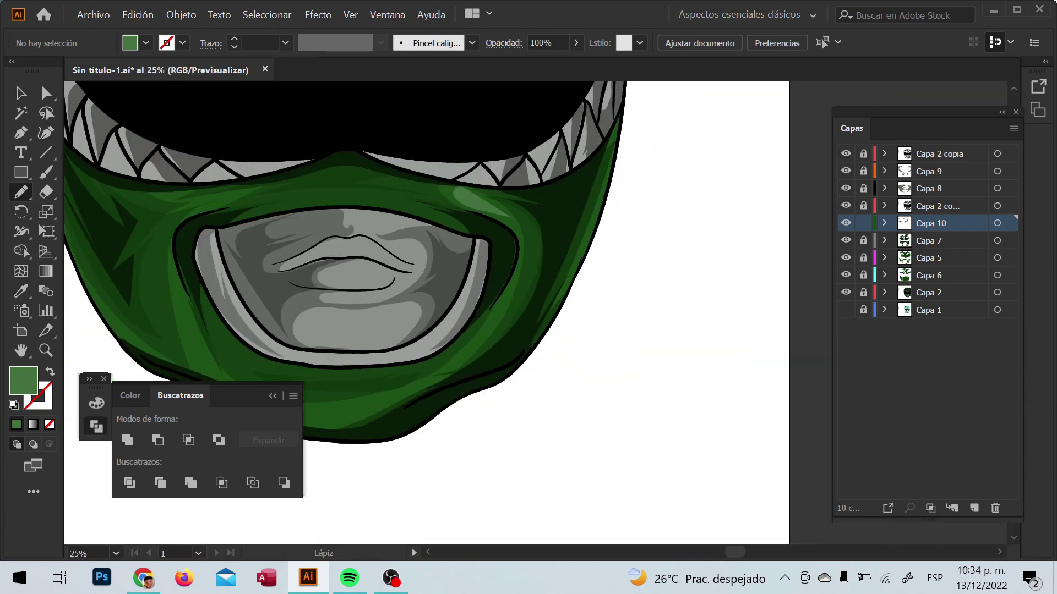
pyautogui.scroll(-3, 536, 314)
# - Add layer Capa 11 with a green-to-white gradient fill, the green stop at 90% opacity
pyautogui.hotkey('ctrl', 'l')
pyautogui.press('g')
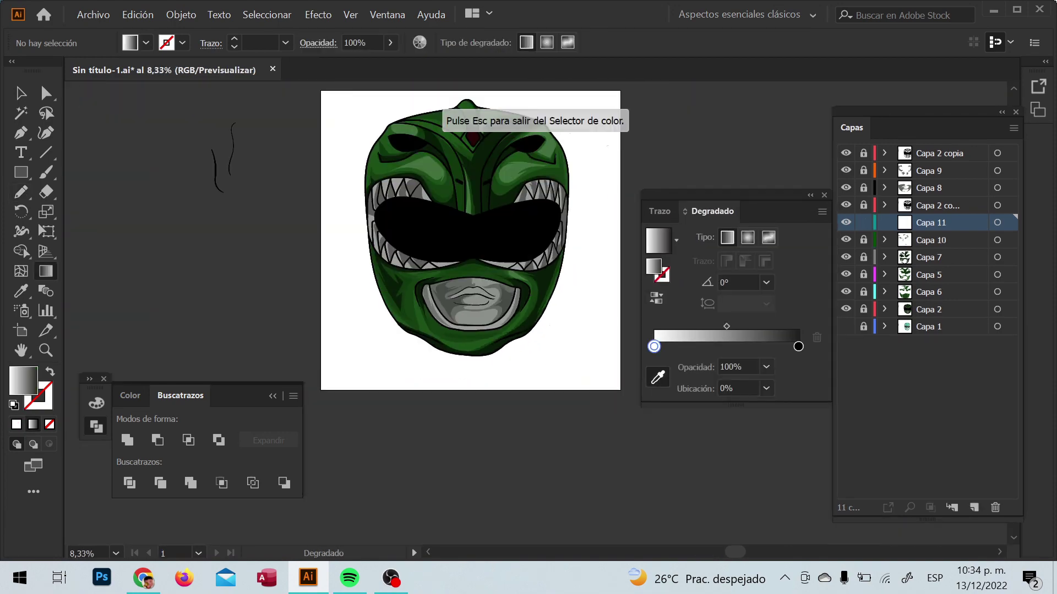
pyautogui.doubleClick(798, 346)
pyautogui.click(609, 397)
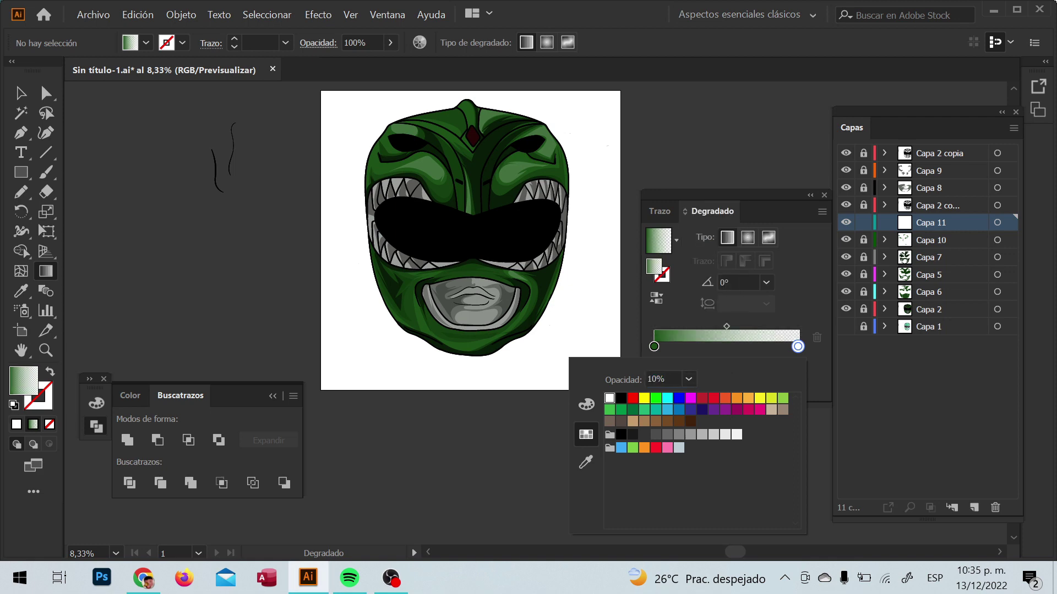
pyautogui.click(654, 346)
pyautogui.click(765, 367)
pyautogui.click(727, 335)
# - Pencil a translucent gradient highlight over the helmet's right cheek, then deselect it
pyautogui.press('n')
pyautogui.scroll(1, 550, 302)
pyautogui.scroll(2, 550, 303)
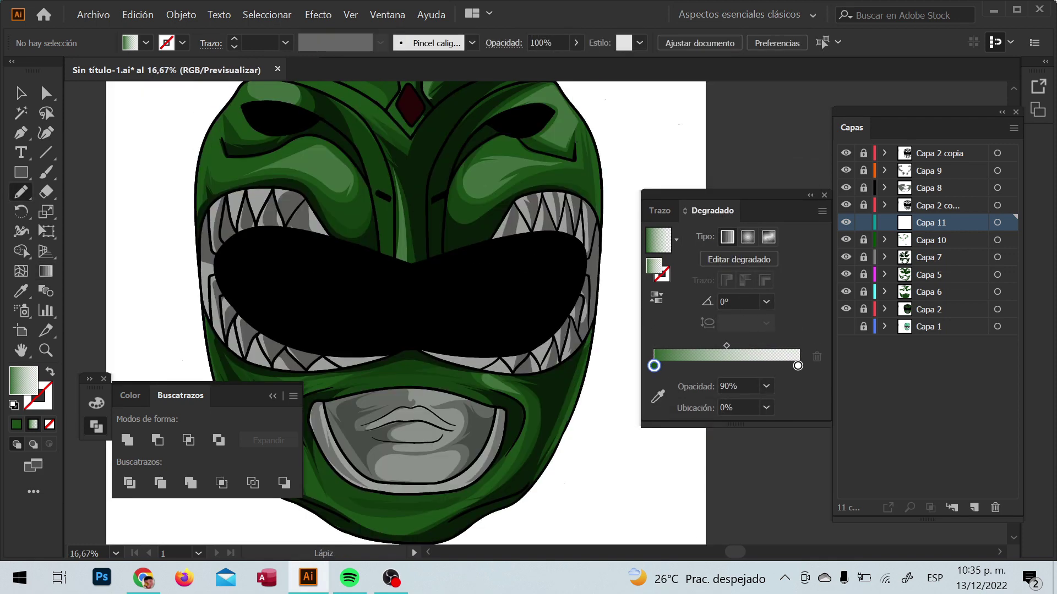
pyautogui.scroll(2, 550, 303)
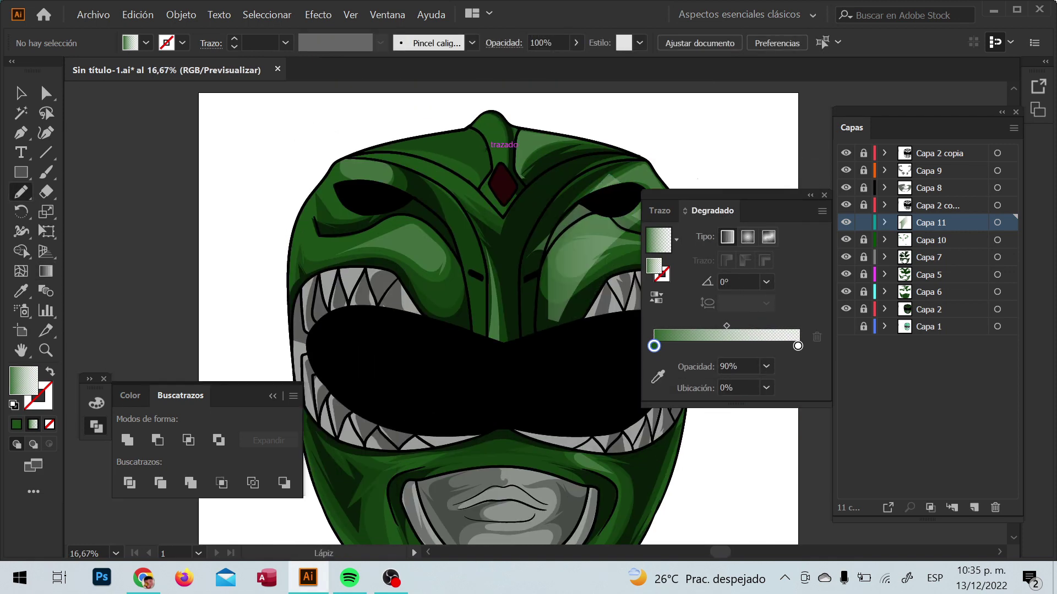
pyautogui.moveTo(584, 265)
pyautogui.mouseDown()
pyautogui.moveTo(519, 278)
pyautogui.moveTo(545, 264)
pyautogui.mouseUp()
pyautogui.hscroll(-3, 544, 264)
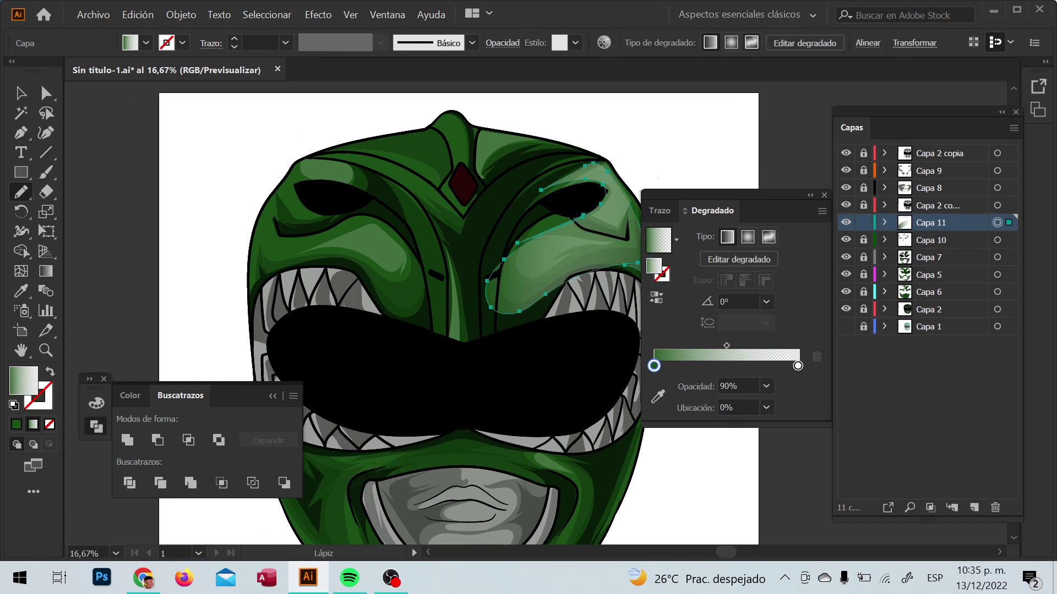
pyautogui.hotkey('ctrl', 'shift', 'a')
pyautogui.scroll(-1, 456, 319)
pyautogui.scroll(1, 457, 320)
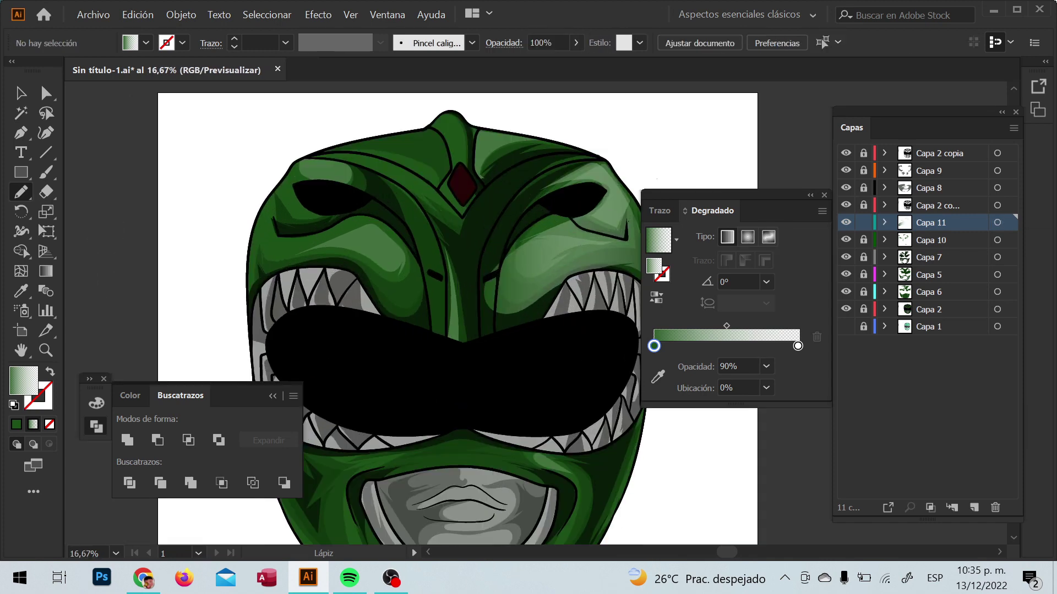
# - Pencil more gradient highlights, including a light-green one on the helmet's left side
pyautogui.moveTo(446, 228); pyautogui.dragTo(460, 230)
pyautogui.hscroll(3, 407, 320)
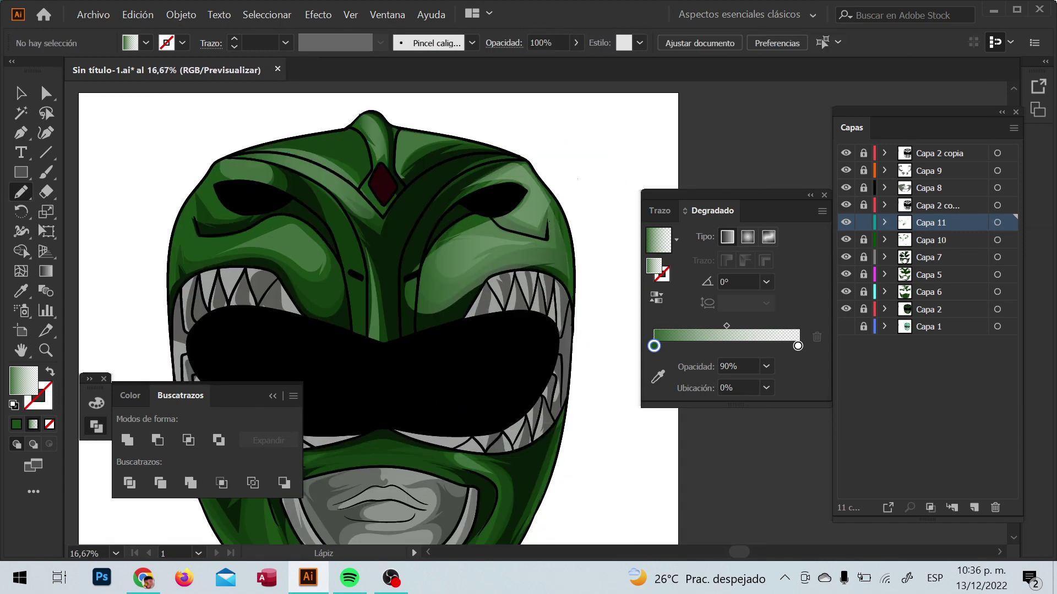
pyautogui.scroll(-1, 408, 319)
pyautogui.press('n')
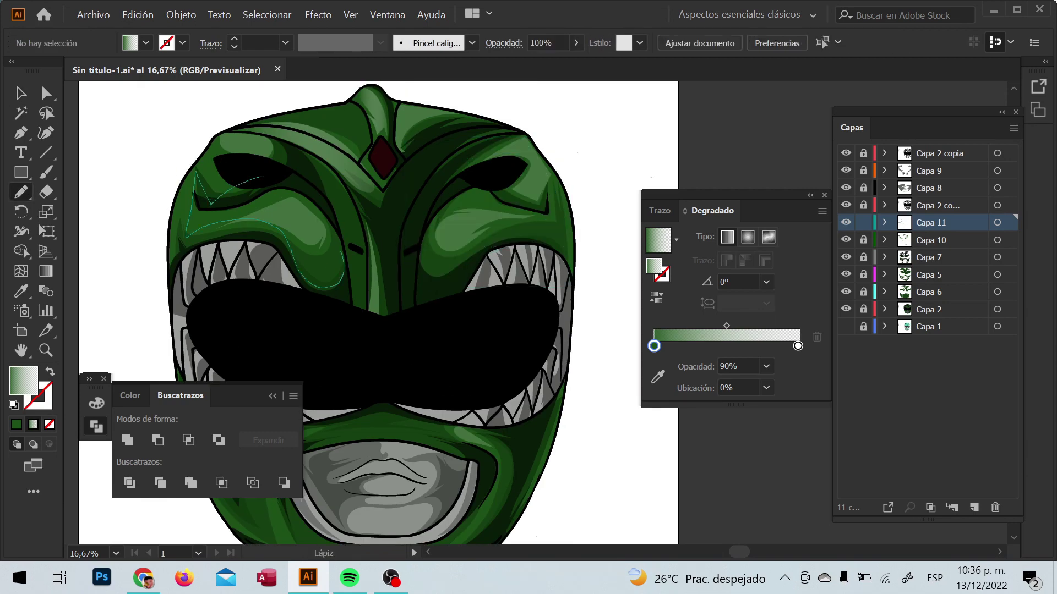
pyautogui.moveTo(262, 177); pyautogui.dragTo(196, 174)
pyautogui.scroll(-7, 379, 309)
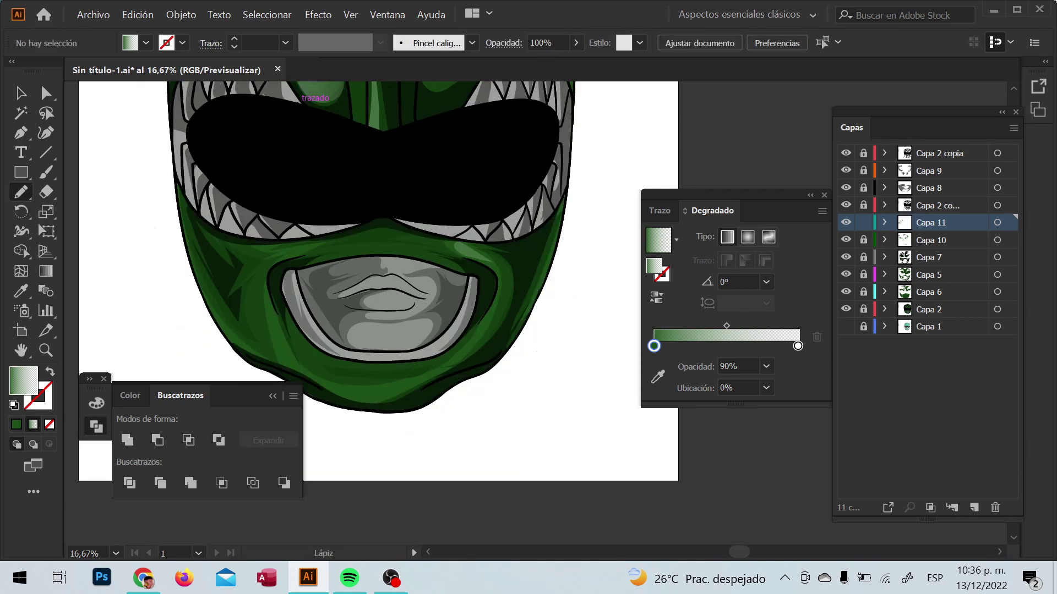
pyautogui.scroll(3, 380, 308)
pyautogui.scroll(2, 380, 308)
# - Review the whole helmet, then add new layer Capa 12 for further gradient highlights
pyautogui.hotkey('ctrl', '-')
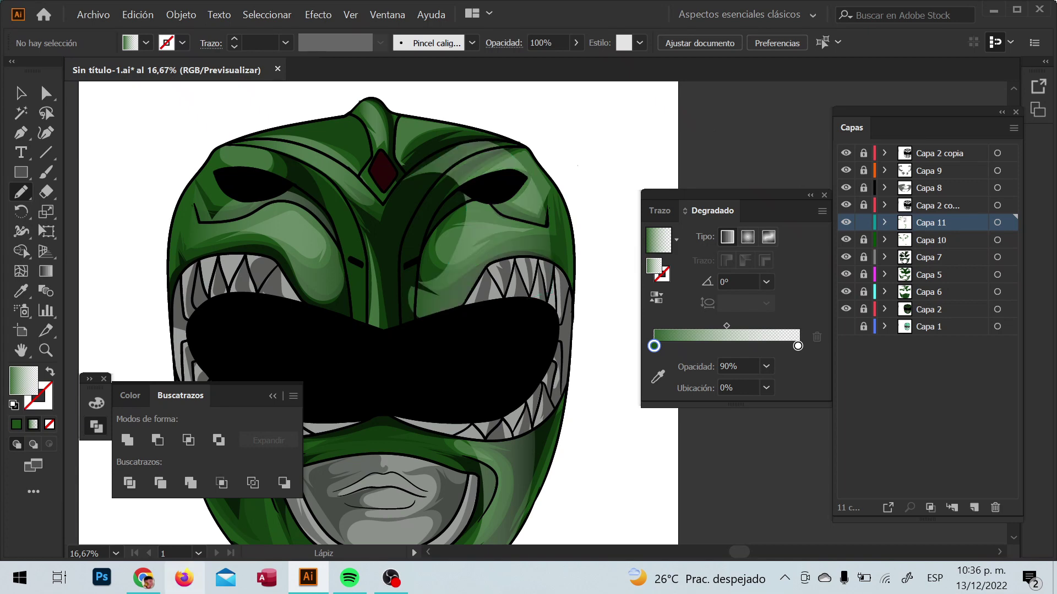
pyautogui.hotkey('ctrl', '-')
pyautogui.hotkey('ctrl', '-')
pyautogui.hotkey('ctrl', '+')
pyautogui.hotkey('ctrl', '+')
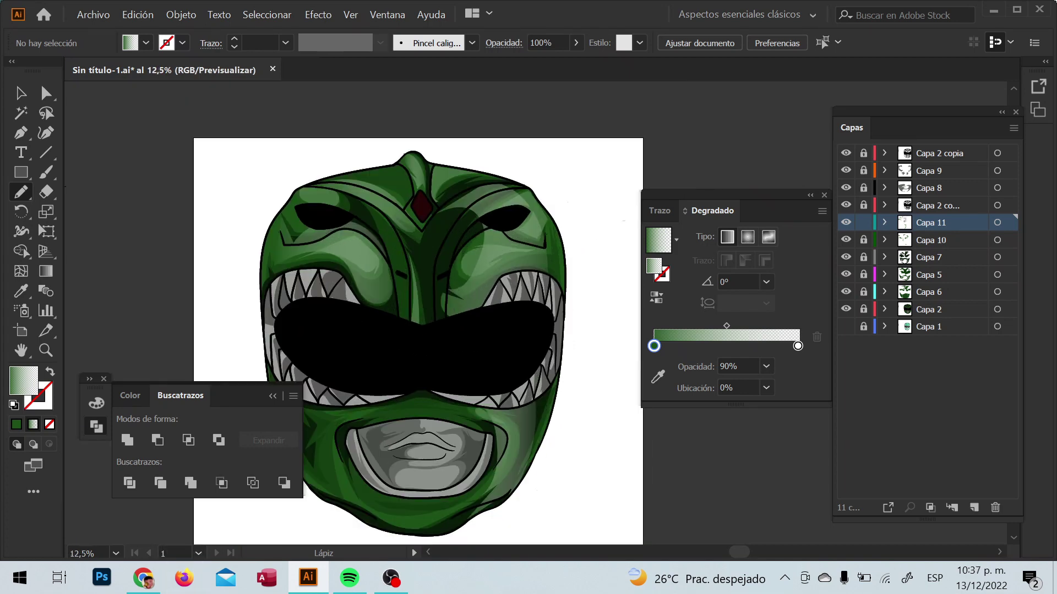
pyautogui.hotkey('ctrl', '-')
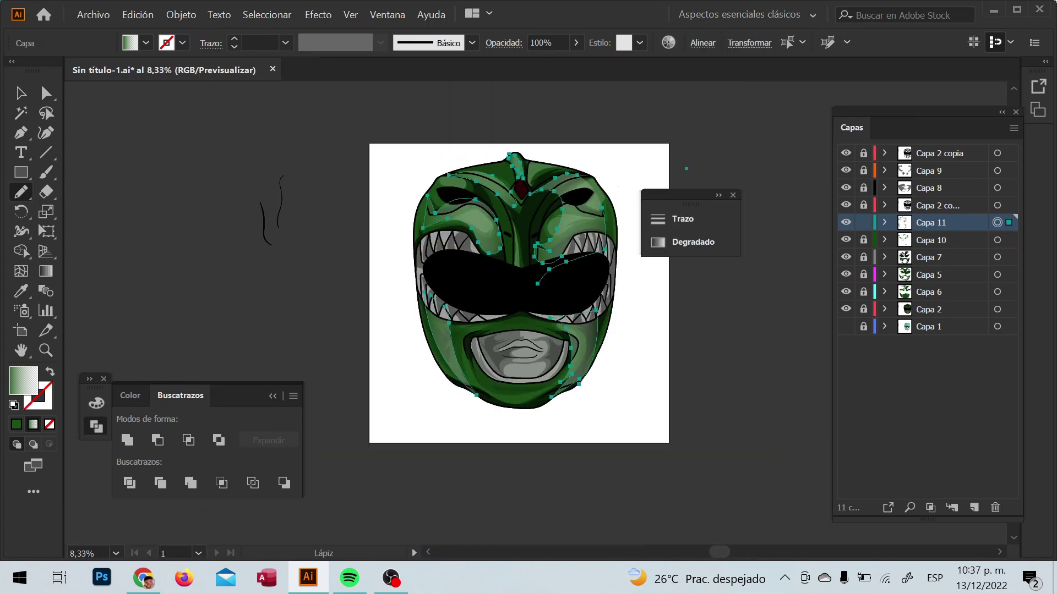
pyautogui.hotkey('ctrl', '+')
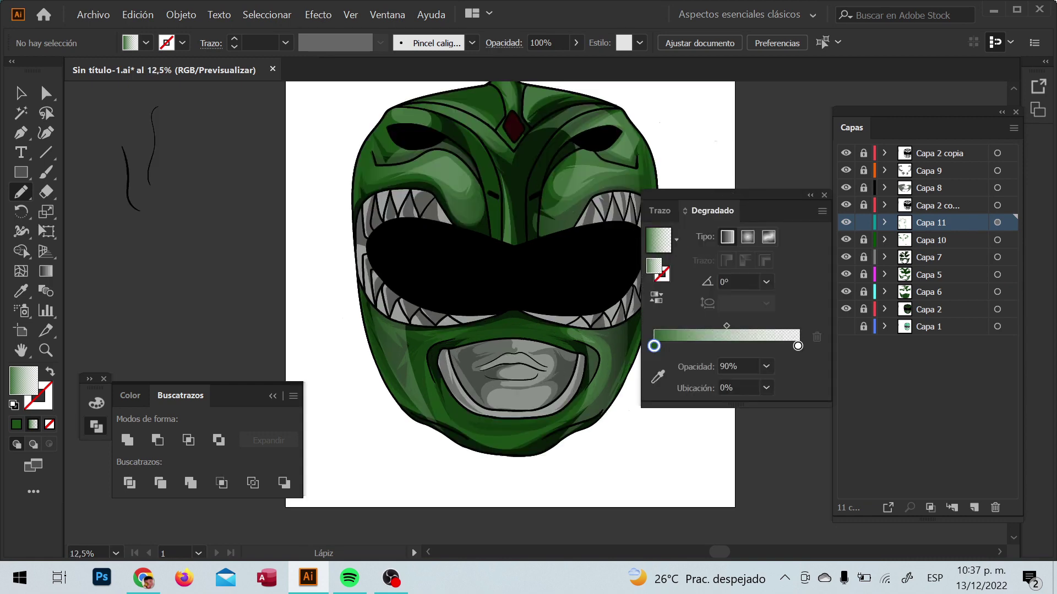
pyautogui.hotkey('ctrl', 'l')
pyautogui.press('g')
pyautogui.press('n')
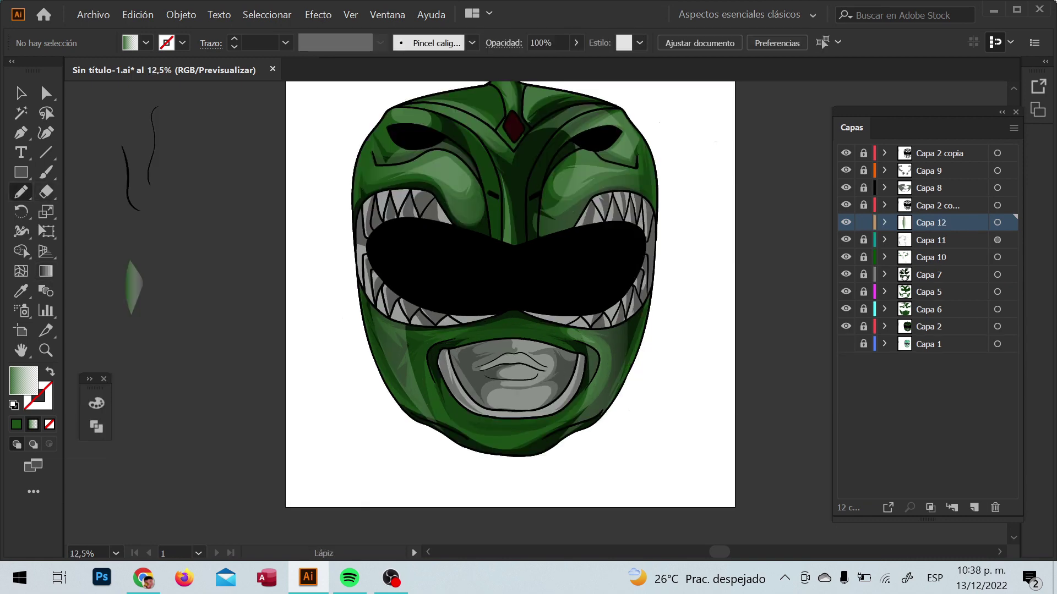
# - Set a white fading gradient and pencil a highlight on the mouthpiece lips
pyautogui.press('.')
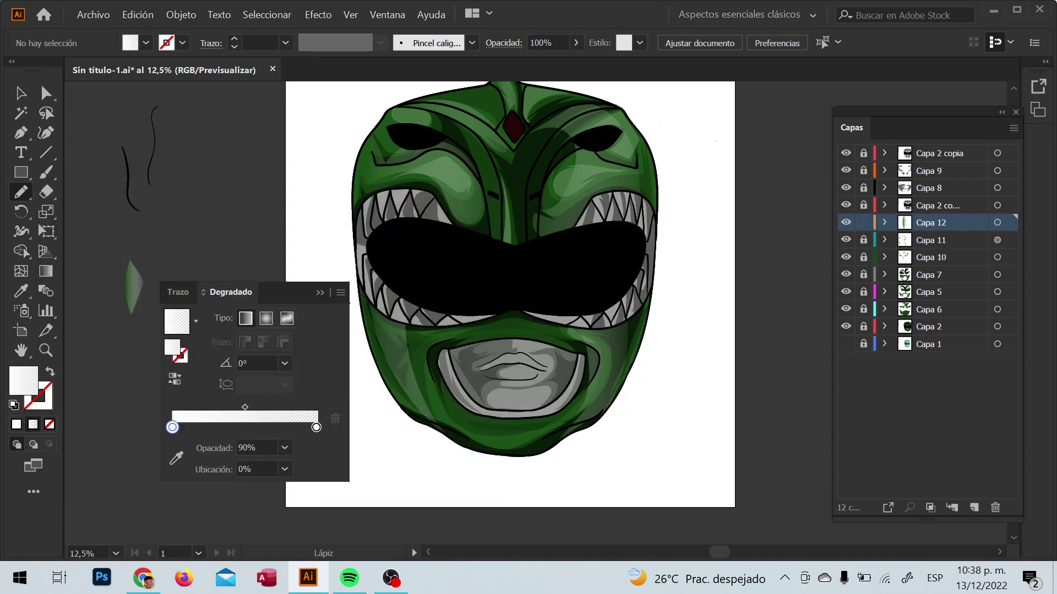
pyautogui.press('g')
pyautogui.doubleClick(317, 401)
pyautogui.press('Return')
pyautogui.scroll(3, 539, 373)
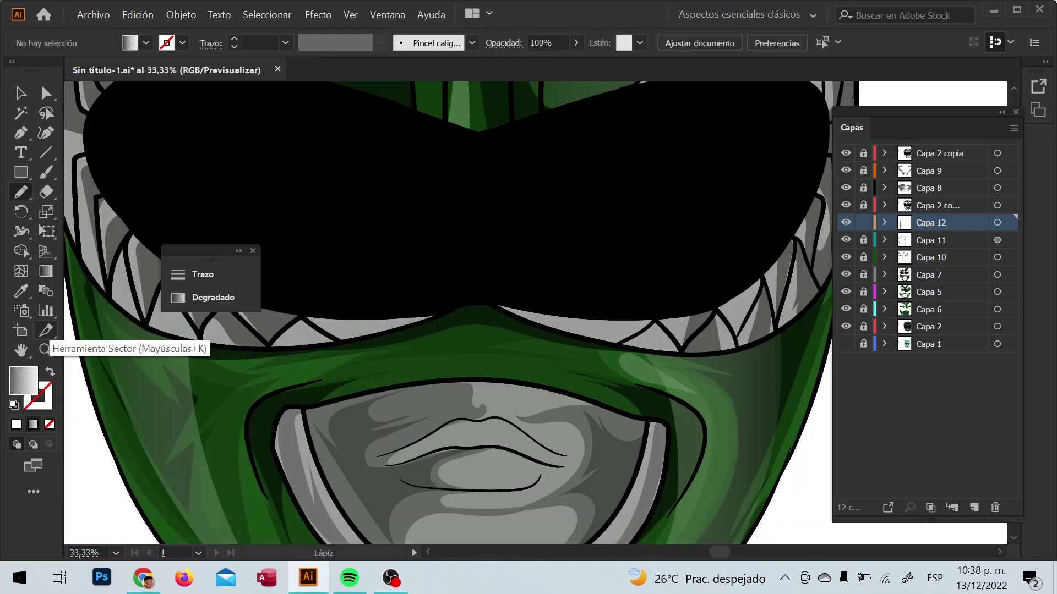
pyautogui.press('n')
pyautogui.moveTo(457, 388); pyautogui.dragTo(489, 377)
# - Move Capa 12 up under Capa 2 copia and pencil a gradient highlight on the red gem
pyautogui.moveTo(930, 223); pyautogui.dragTo(930, 162)
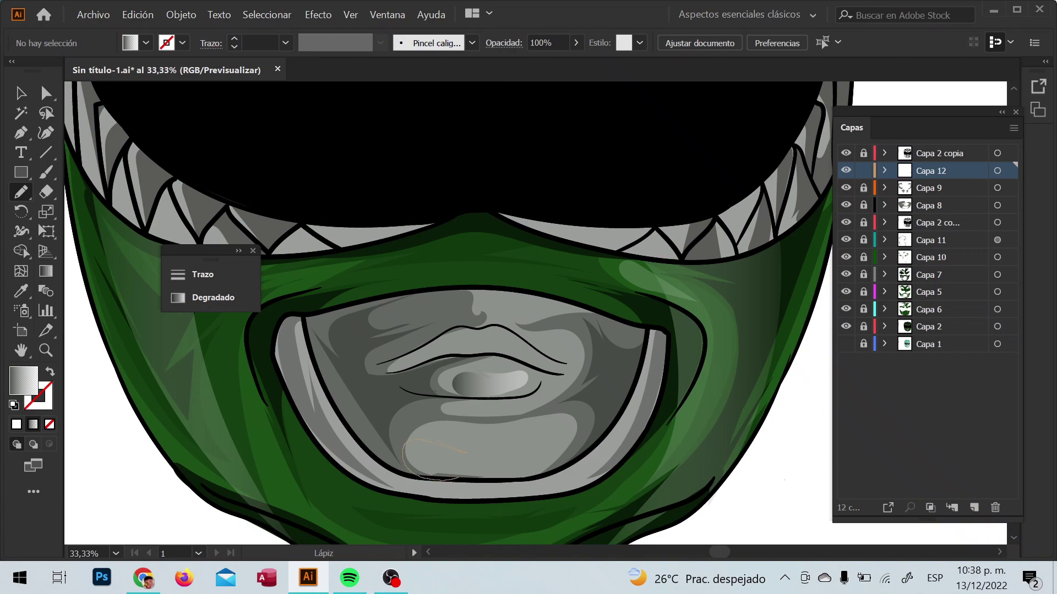
pyautogui.hotkey('ctrl', '-')
pyautogui.hotkey('ctrl', '-')
pyautogui.hotkey('ctrl', '-')
pyautogui.hotkey('ctrl', '-')
pyautogui.hotkey('ctrl', 'F9')
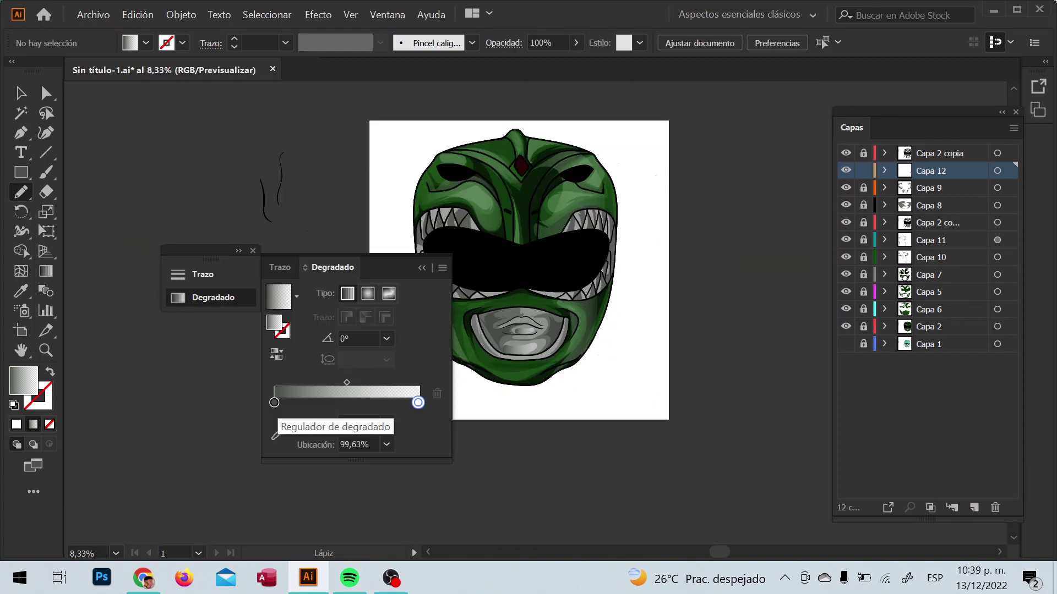
pyautogui.press('g')
pyautogui.hotkey('ctrl', '+')
pyautogui.press('n')
pyautogui.hotkey('ctrl', '+')
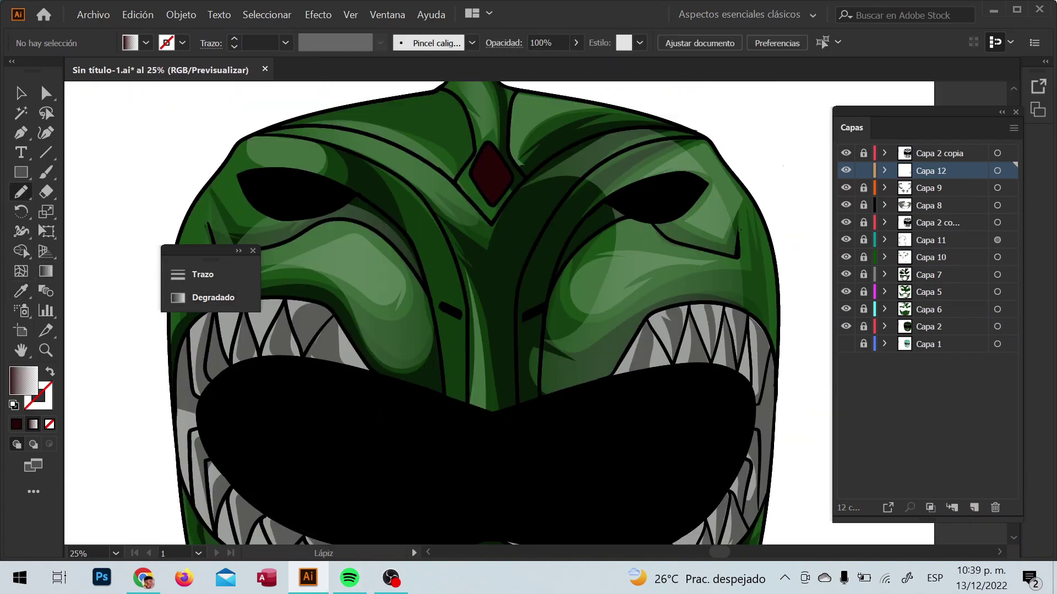
pyautogui.moveTo(484, 203); pyautogui.dragTo(503, 242)
# - Add layer Capa 13 and pencil a reddish reflection in the right eye
pyautogui.hotkey('ctrl', '+')
pyautogui.hotkey('ctrl', '+')
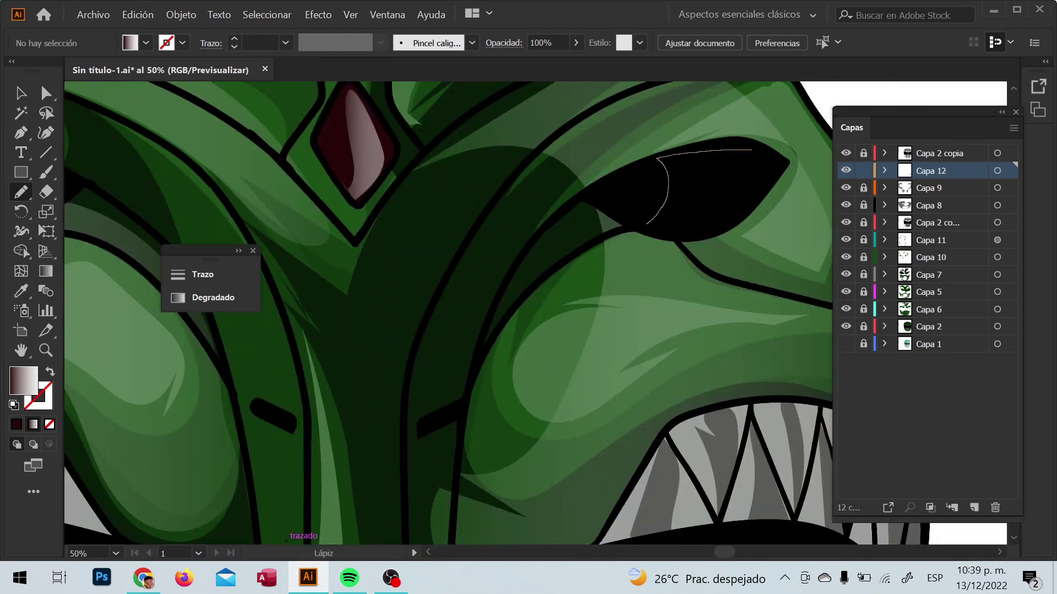
pyautogui.hotkey('ctrl', 'l')
pyautogui.moveTo(728, 152); pyautogui.dragTo(651, 225)
pyautogui.hotkey('ctrl', '-')
pyautogui.hotkey('ctrl', '-')
pyautogui.hotkey('ctrl', '-')
# - Pencil a reddish reflection in the left eye, then undo it
pyautogui.hotkey('ctrl', '+')
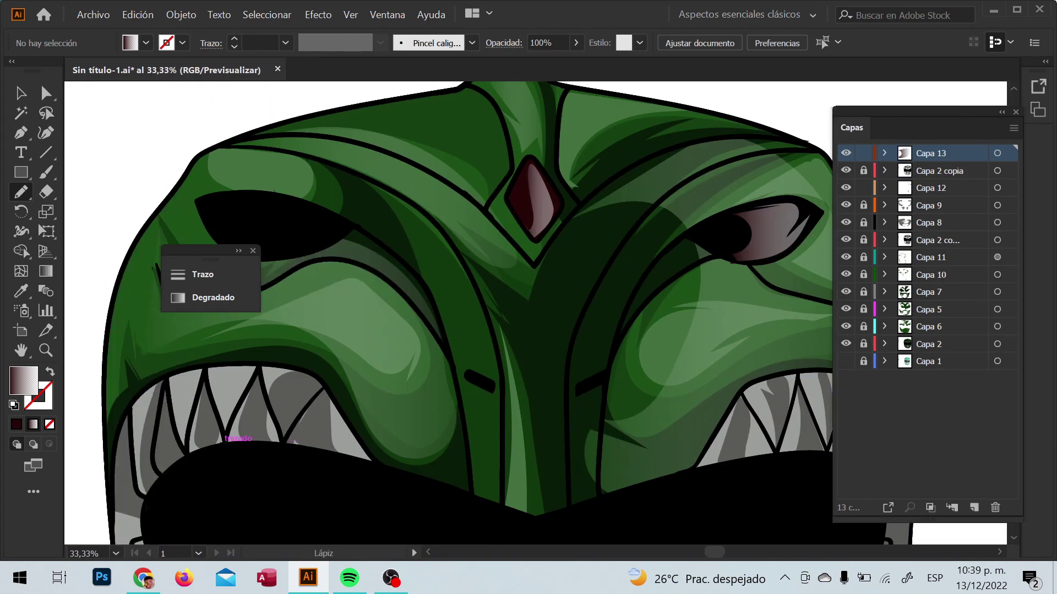
pyautogui.hotkey('ctrl', '+')
pyautogui.moveTo(602, 196); pyautogui.dragTo(677, 250)
pyautogui.hotkey('ctrl', 'z')
pyautogui.hotkey('ctrl', '-')
pyautogui.hotkey('ctrl', '-')
pyautogui.hotkey('ctrl', '-')
pyautogui.hotkey('ctrl', '+')
pyautogui.hotkey('ctrl', '+')
pyautogui.hotkey('ctrl', '+')
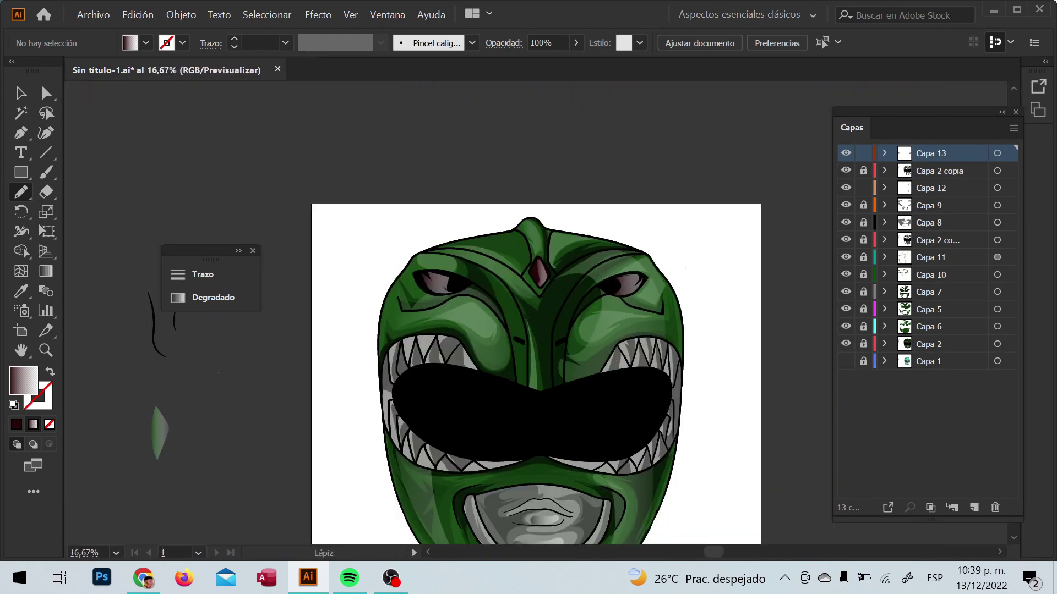
# - Sample a gradient with the eyedropper for the visor reflections
pyautogui.press('g')
pyautogui.click(213, 297)
pyautogui.click(278, 433)
pyautogui.press('Escape')
pyautogui.click(213, 297)
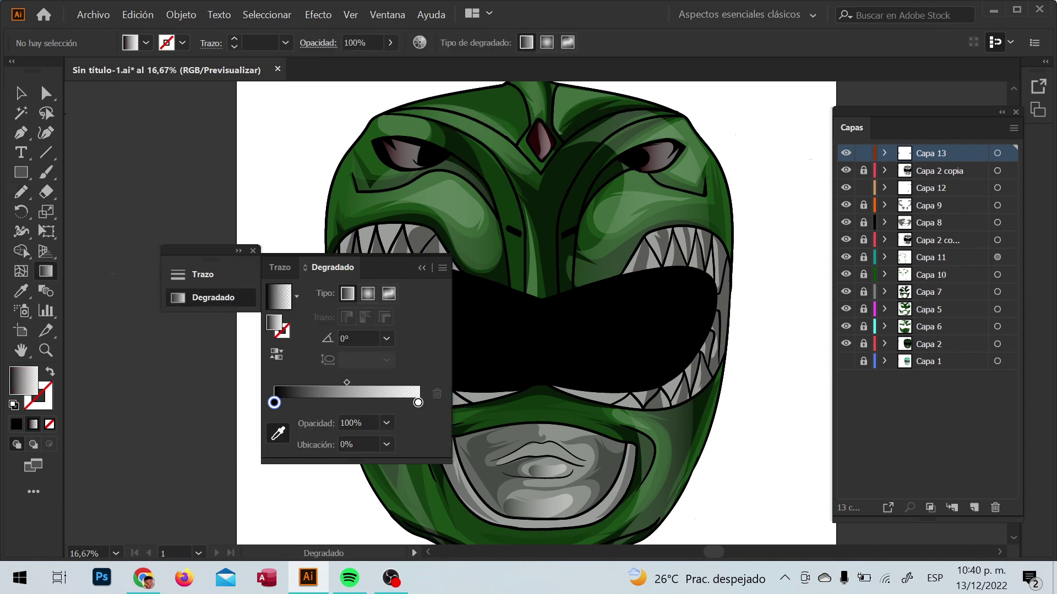
pyautogui.click(213, 297)
# - Pencil a reddish reflection across the black visor, refining it with undo and redo
pyautogui.press('n')
pyautogui.moveTo(428, 318); pyautogui.dragTo(421, 362)
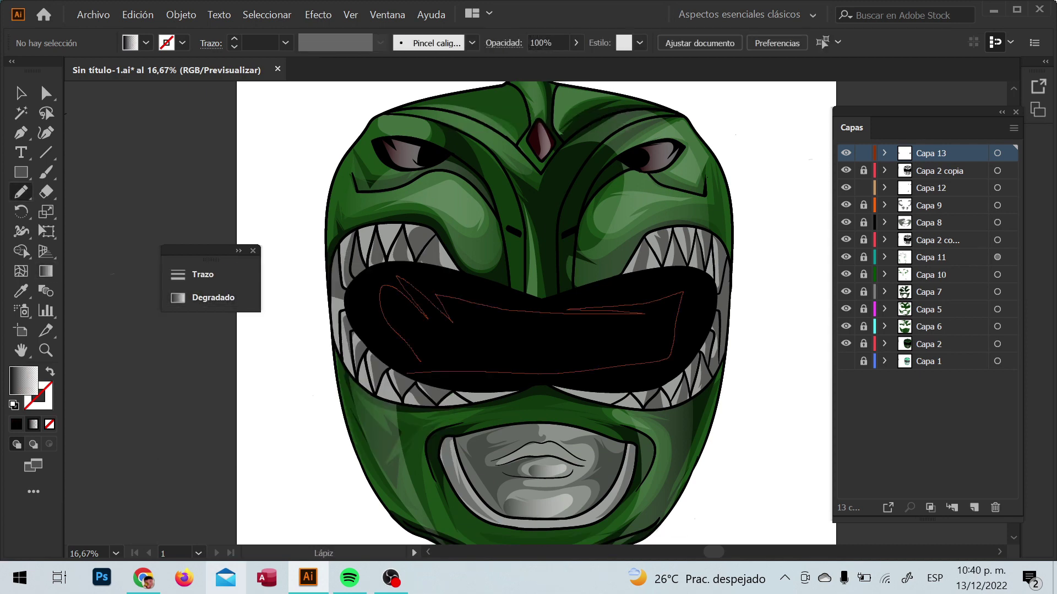
pyautogui.hotkey('ctrl', 'z')
pyautogui.hotkey('ctrl', '-')
pyautogui.hotkey('ctrl', '-')
pyautogui.hotkey('ctrl', '-')
pyautogui.hotkey('ctrl', '-')
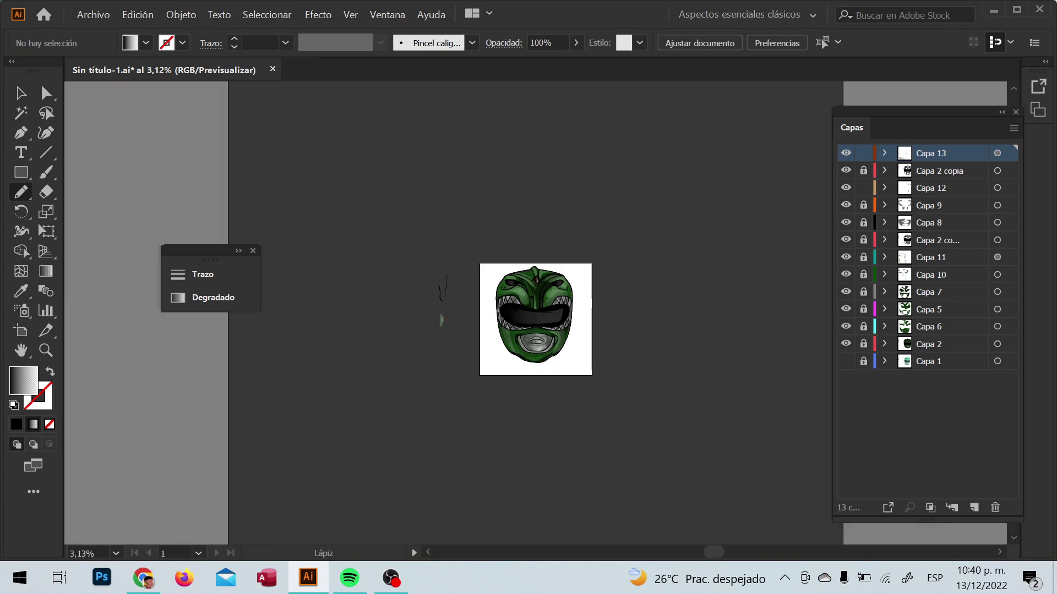
pyautogui.hotkey('ctrl', '+')
pyautogui.hotkey('ctrl', '+')
pyautogui.hotkey('ctrl', '+')
pyautogui.hotkey('ctrl', 'z')
pyautogui.hotkey('ctrl', 'z')
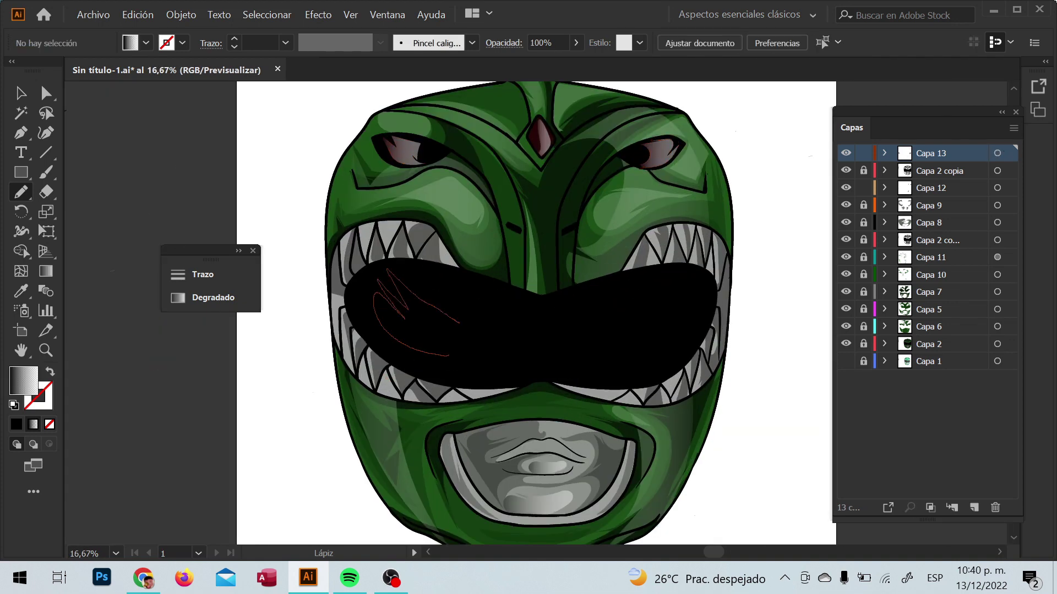
pyautogui.hotkey('ctrl', 'shift', 'z')
pyautogui.hotkey('ctrl', '-')
pyautogui.hotkey('ctrl', '-')
pyautogui.hotkey('ctrl', '-')
pyautogui.hotkey('ctrl', 'z')
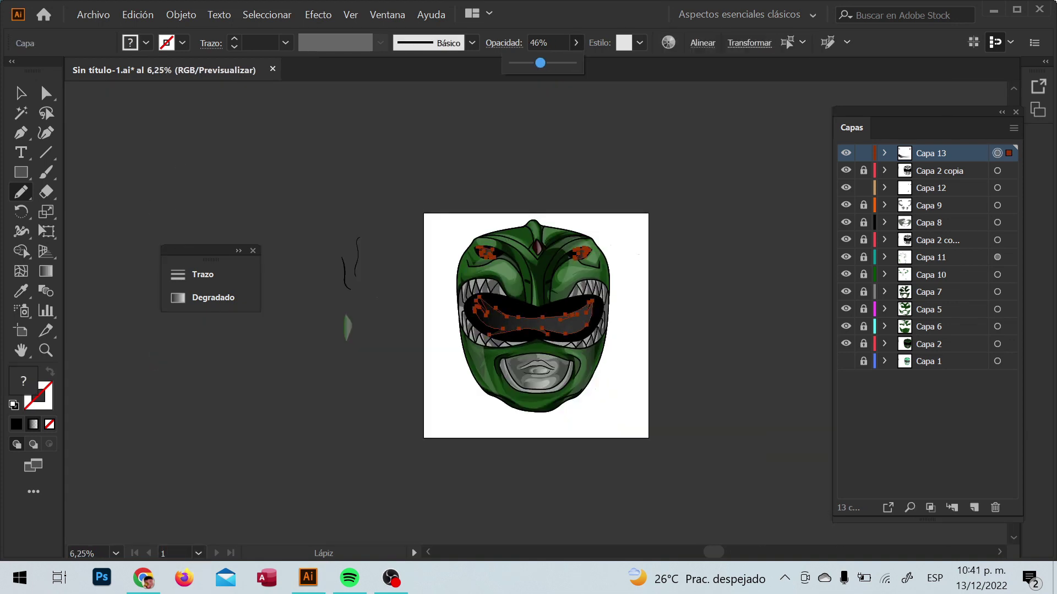